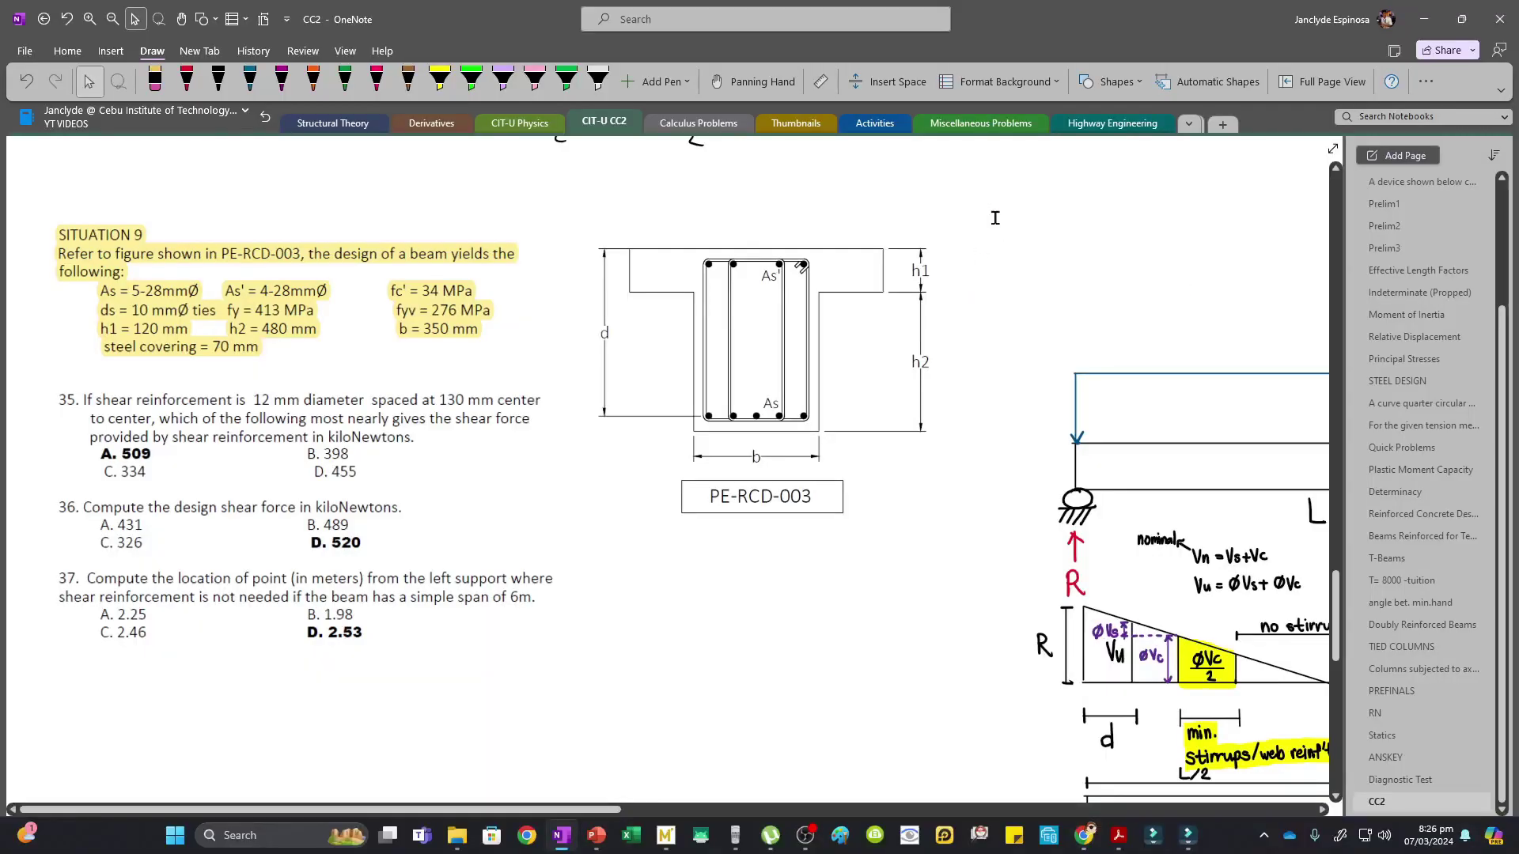
Handwrite the bar labels 5-28 mm at the bottom reinforcement and 4-28 mm at the top reinforcement of the beam section
click(685, 606)
mouse_move(801, 402)
mouse_down()
mouse_move(782, 393)
mouse_move(797, 399)
mouse_up()
key(ctrl+z)
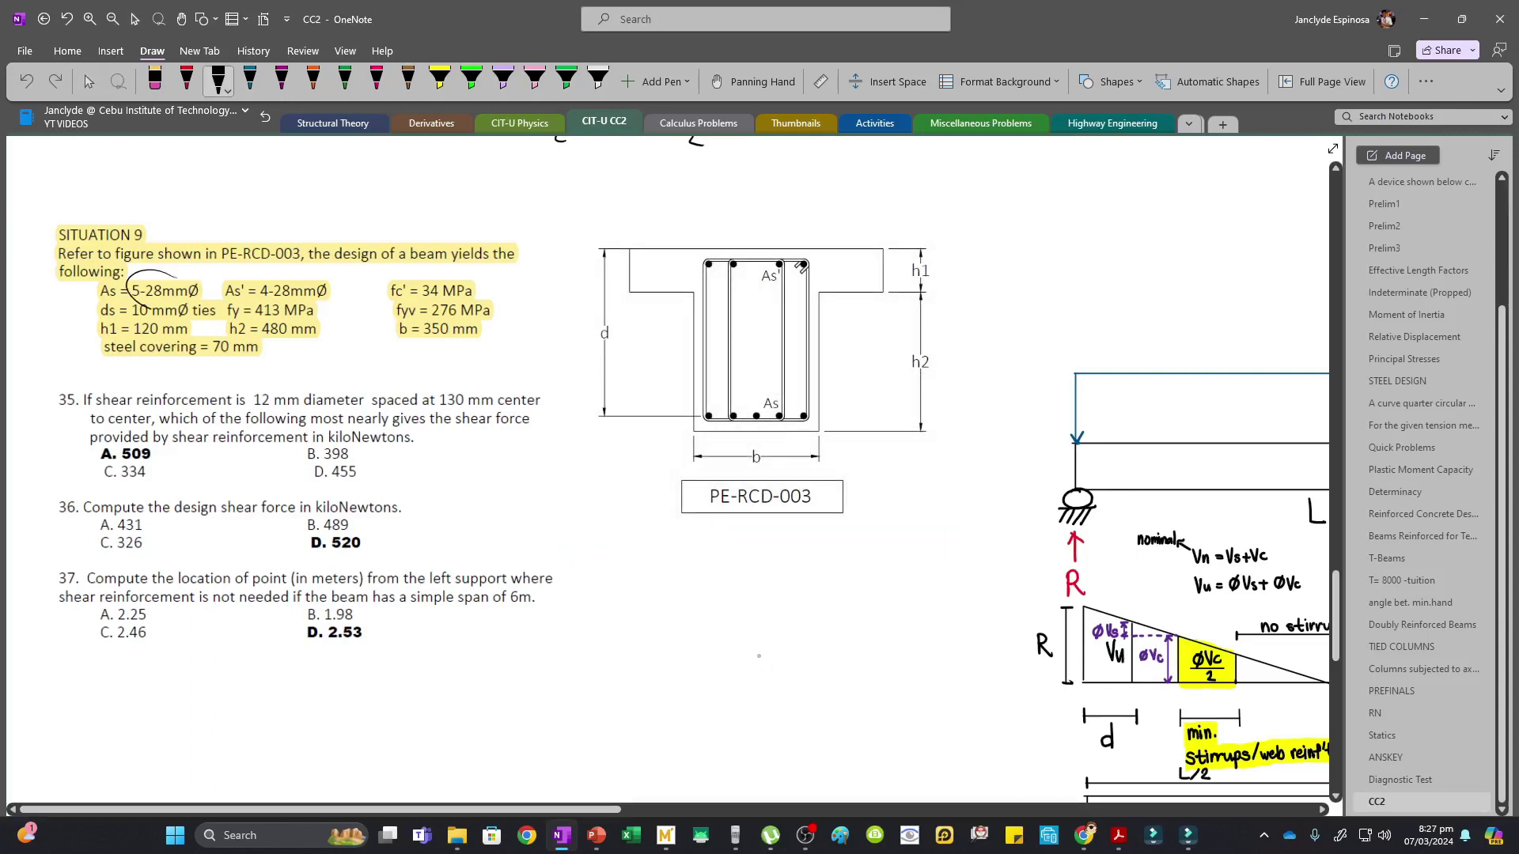
drag(801, 409, 891, 409)
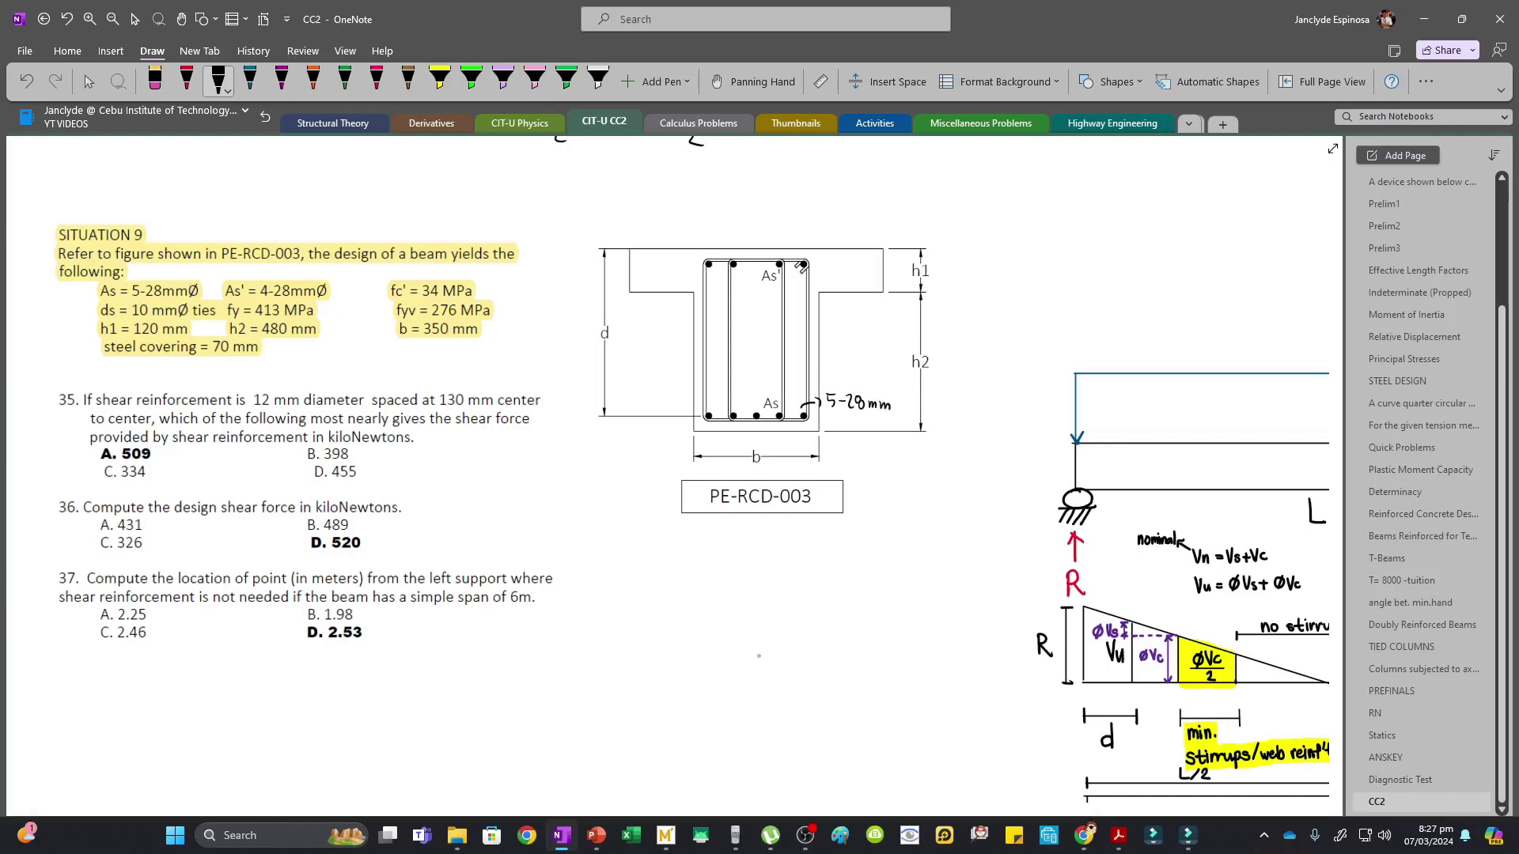
drag(747, 244, 754, 237)
drag(736, 250, 746, 256)
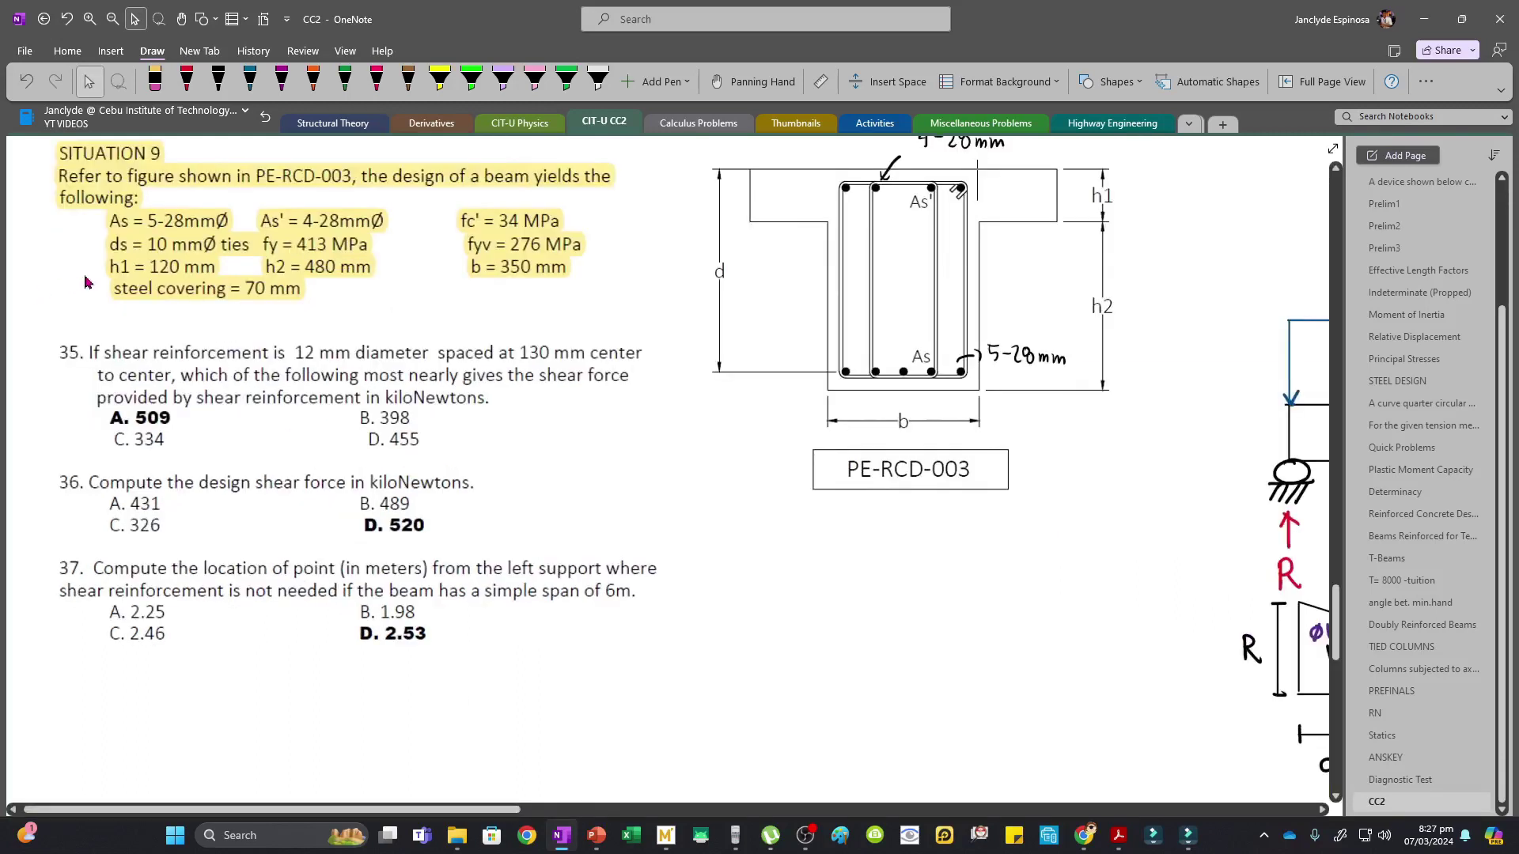
Draw an arrow to the stirrup's lower corner in the beam section and label it d=10 mm
scroll(195, 405, up, 2)
drag(837, 506, 748, 549)
drag(753, 538, 761, 540)
mouse_move(766, 532)
mouse_down()
mouse_move(766, 548)
mouse_move(776, 534)
mouse_up()
drag(781, 547, 804, 546)
Write = 120 mm beside h1 and = 480 beside h2 on the beam section
mouse_move(196, 379)
mouse_down()
mouse_move(154, 402)
mouse_move(198, 399)
mouse_up()
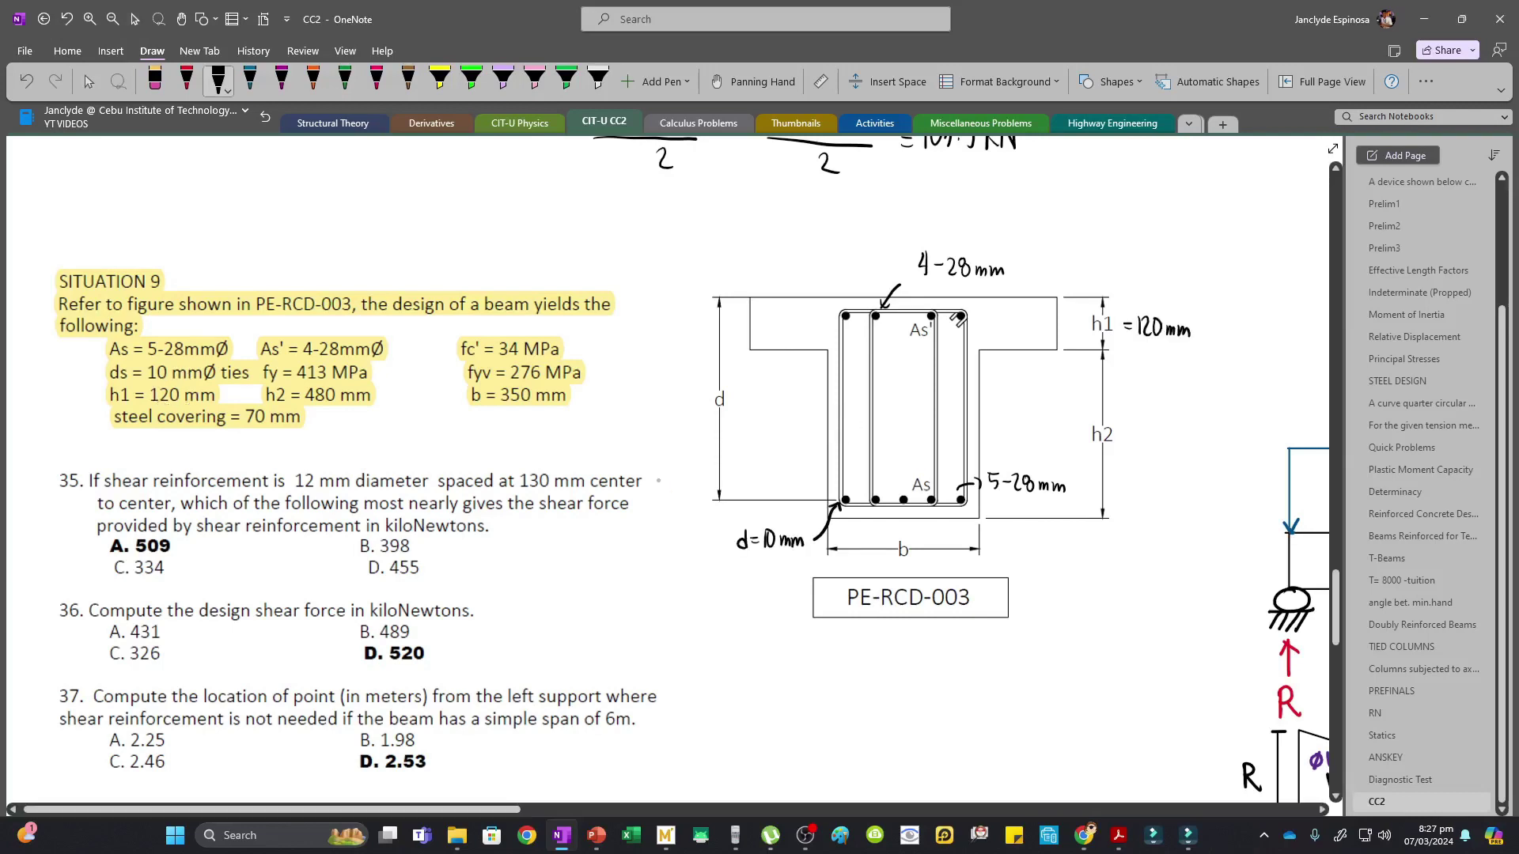
drag(358, 382, 314, 406)
key(ctrl+z)
mouse_move(286, 400)
mouse_down()
mouse_move(273, 440)
mouse_move(269, 398)
mouse_up()
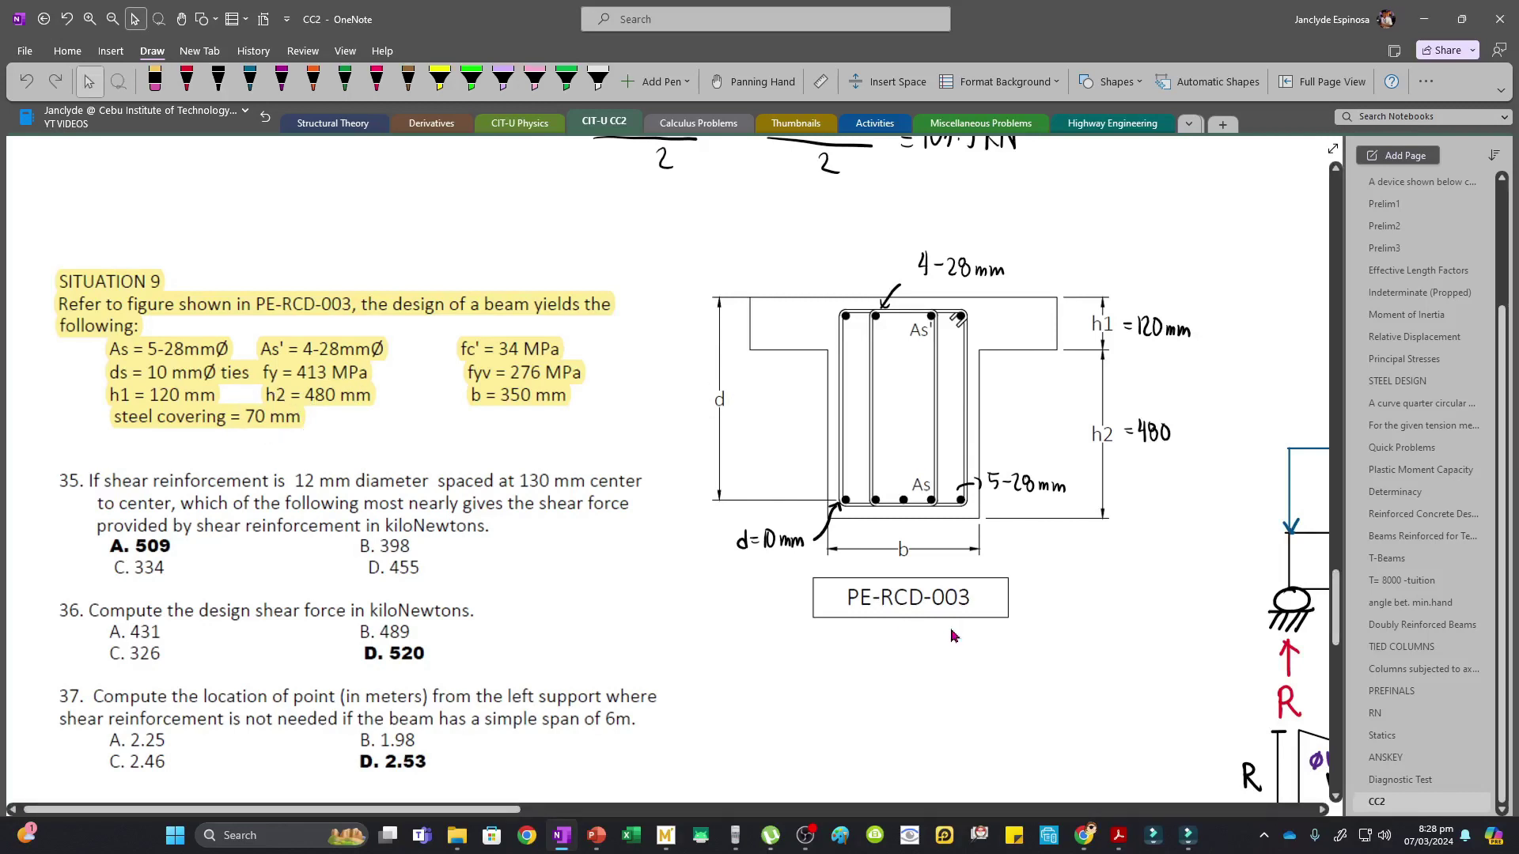
Mark the steel covering below the bottom bars of the beam section with a small bracket labelled 70 mm
scroll(955, 633, up, 5)
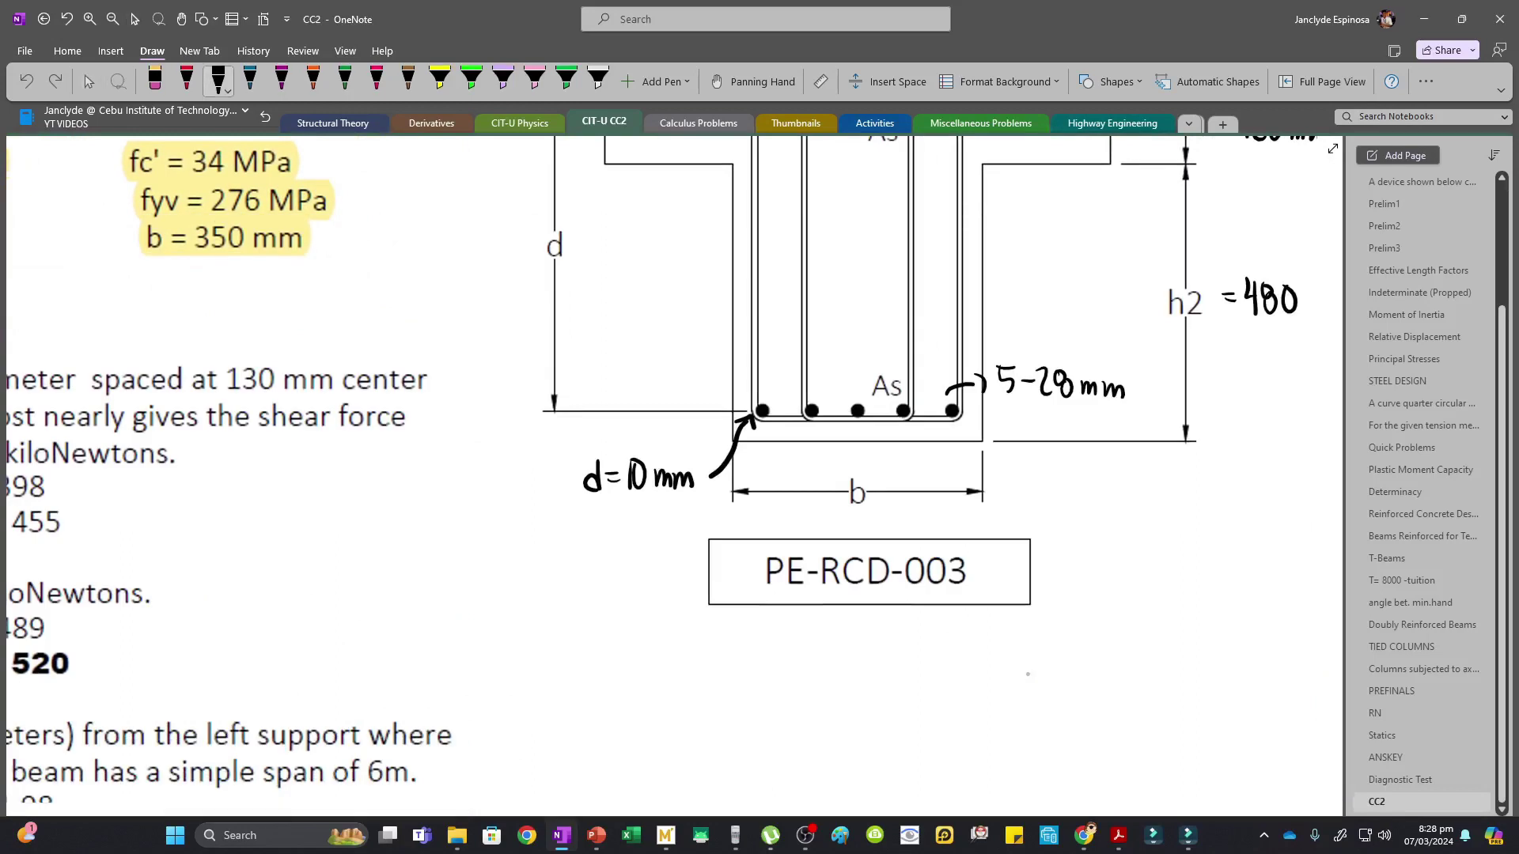
drag(973, 409, 976, 440)
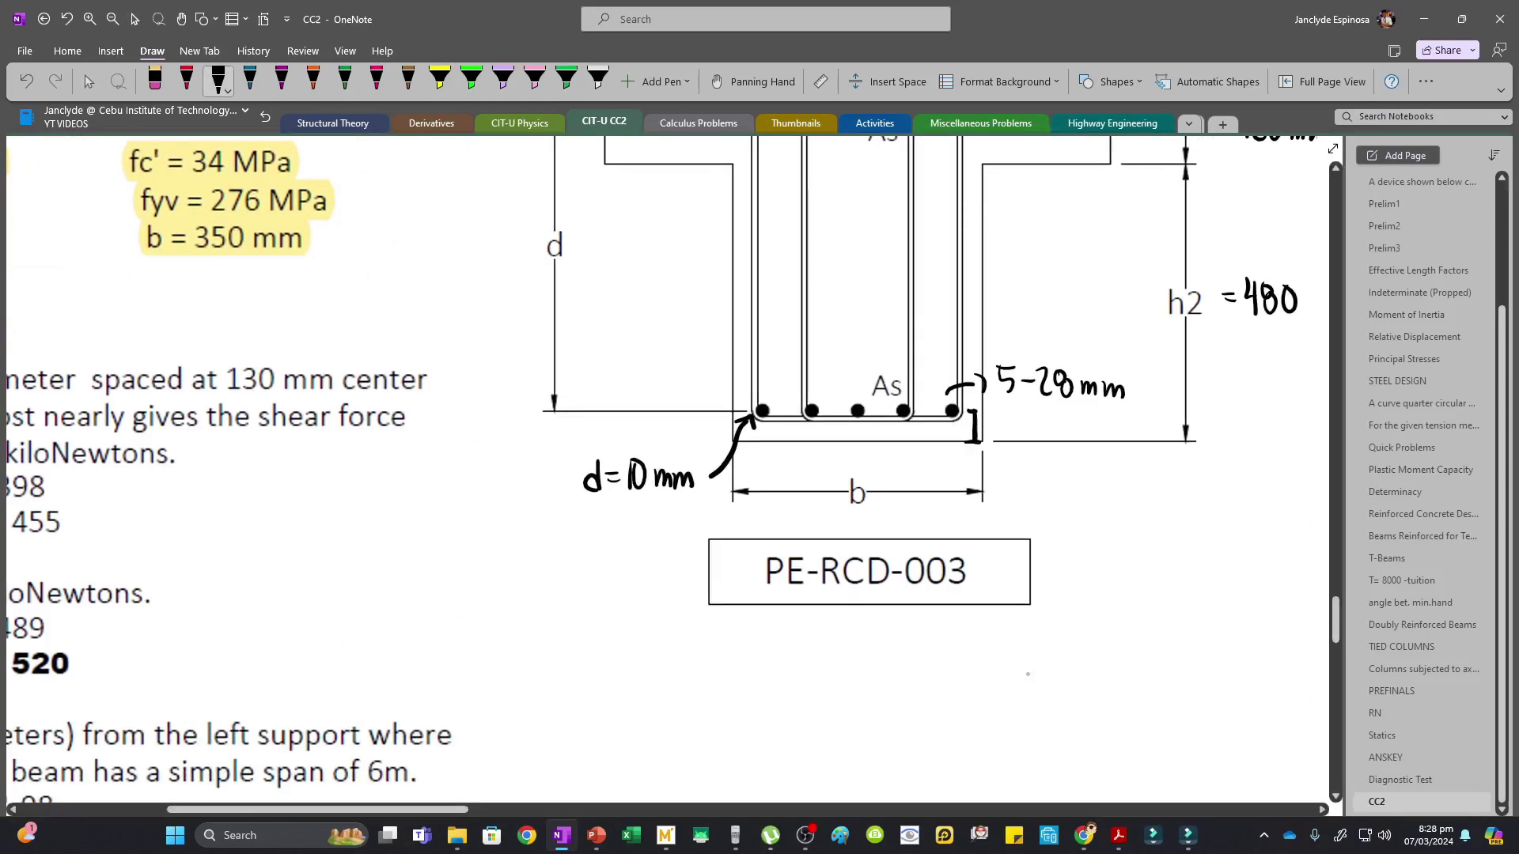
drag(1008, 415, 1009, 422)
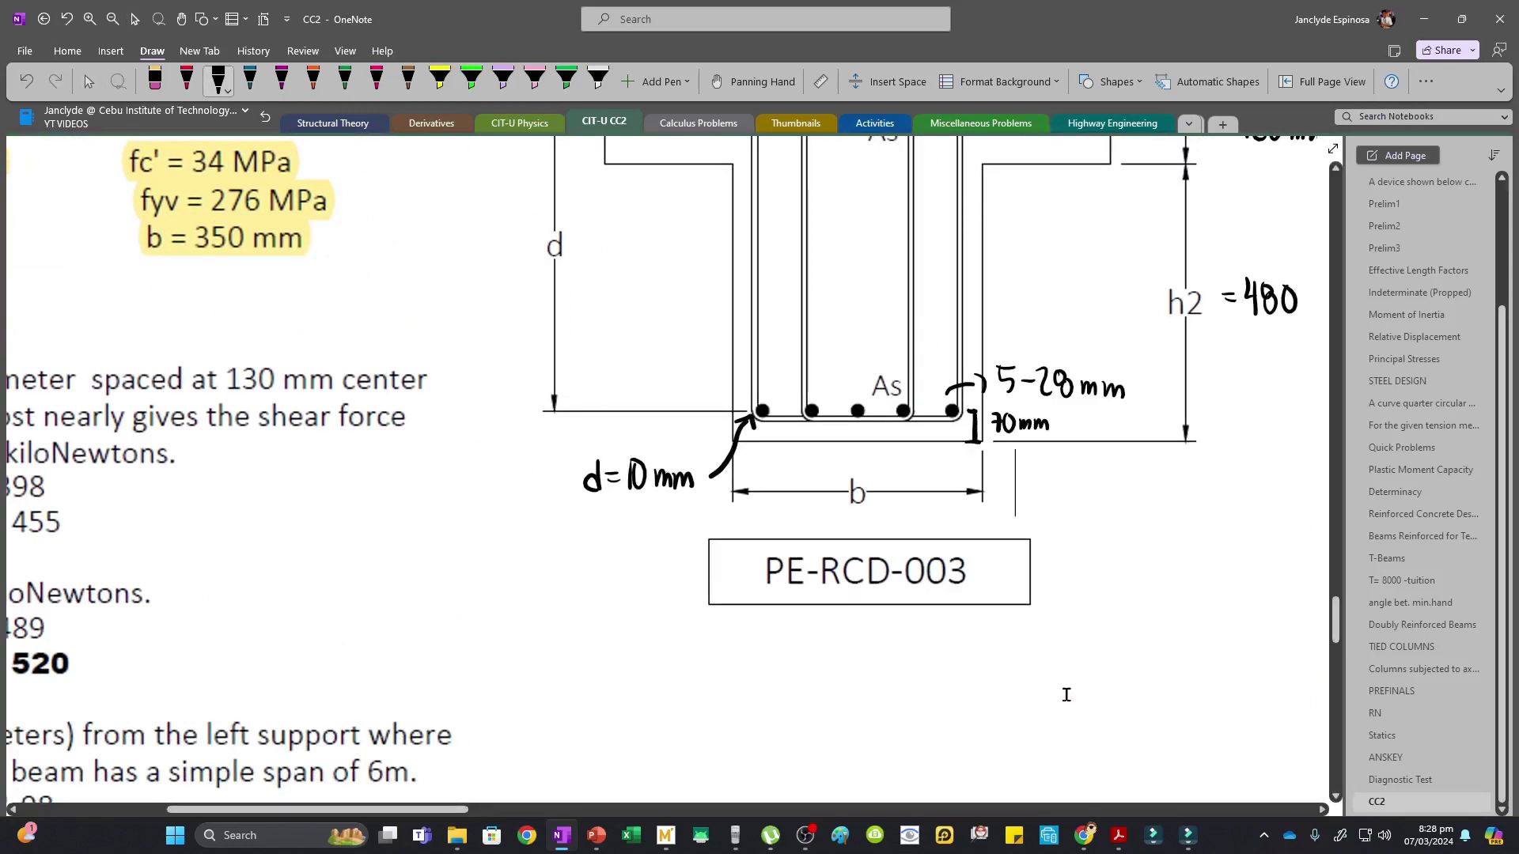
scroll(1065, 696, down, 1)
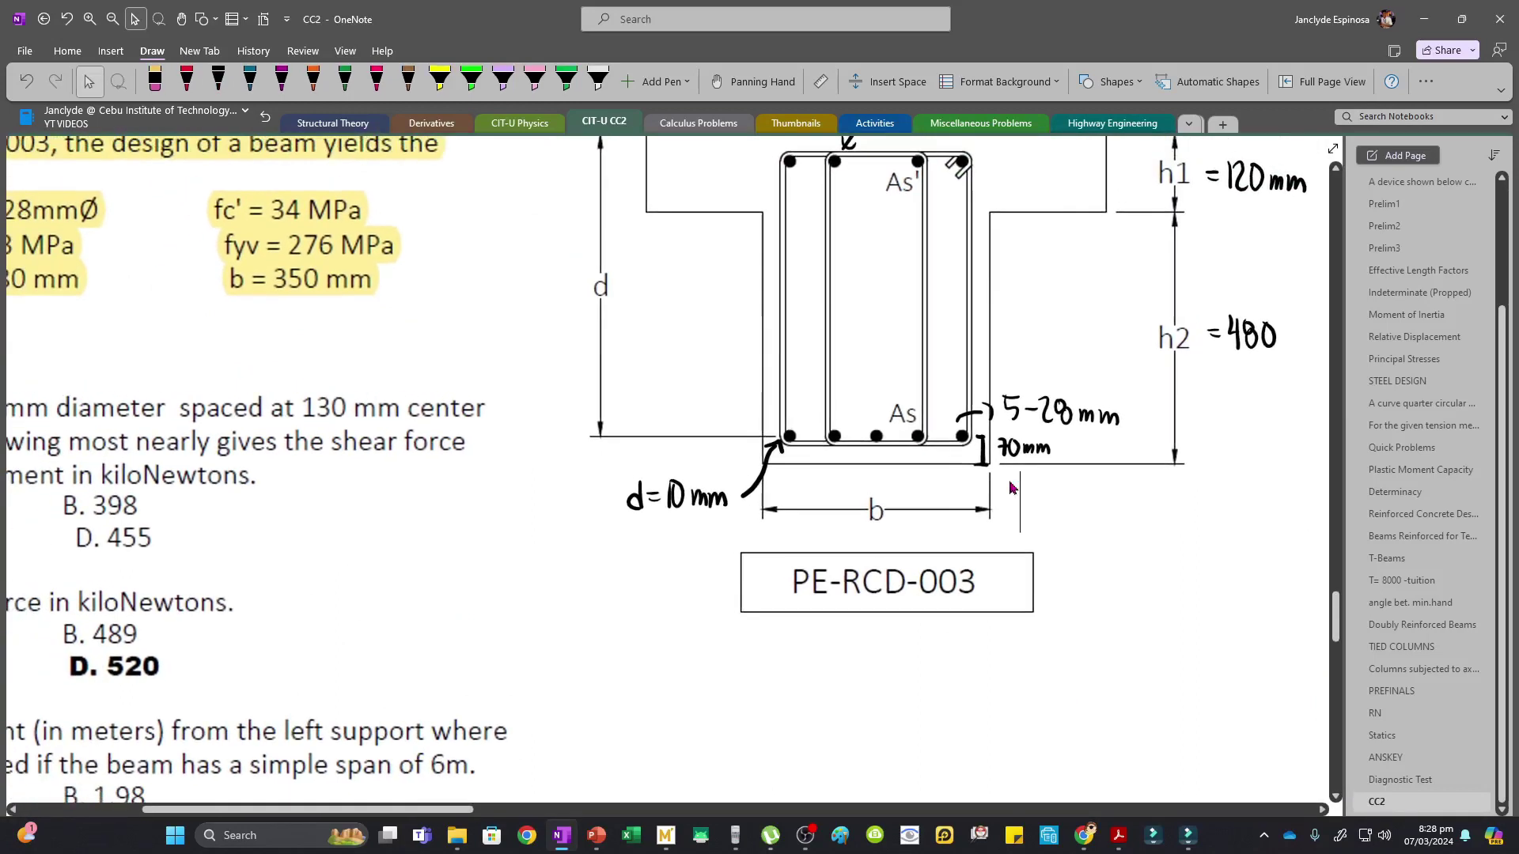
scroll(1017, 475, up, 1)
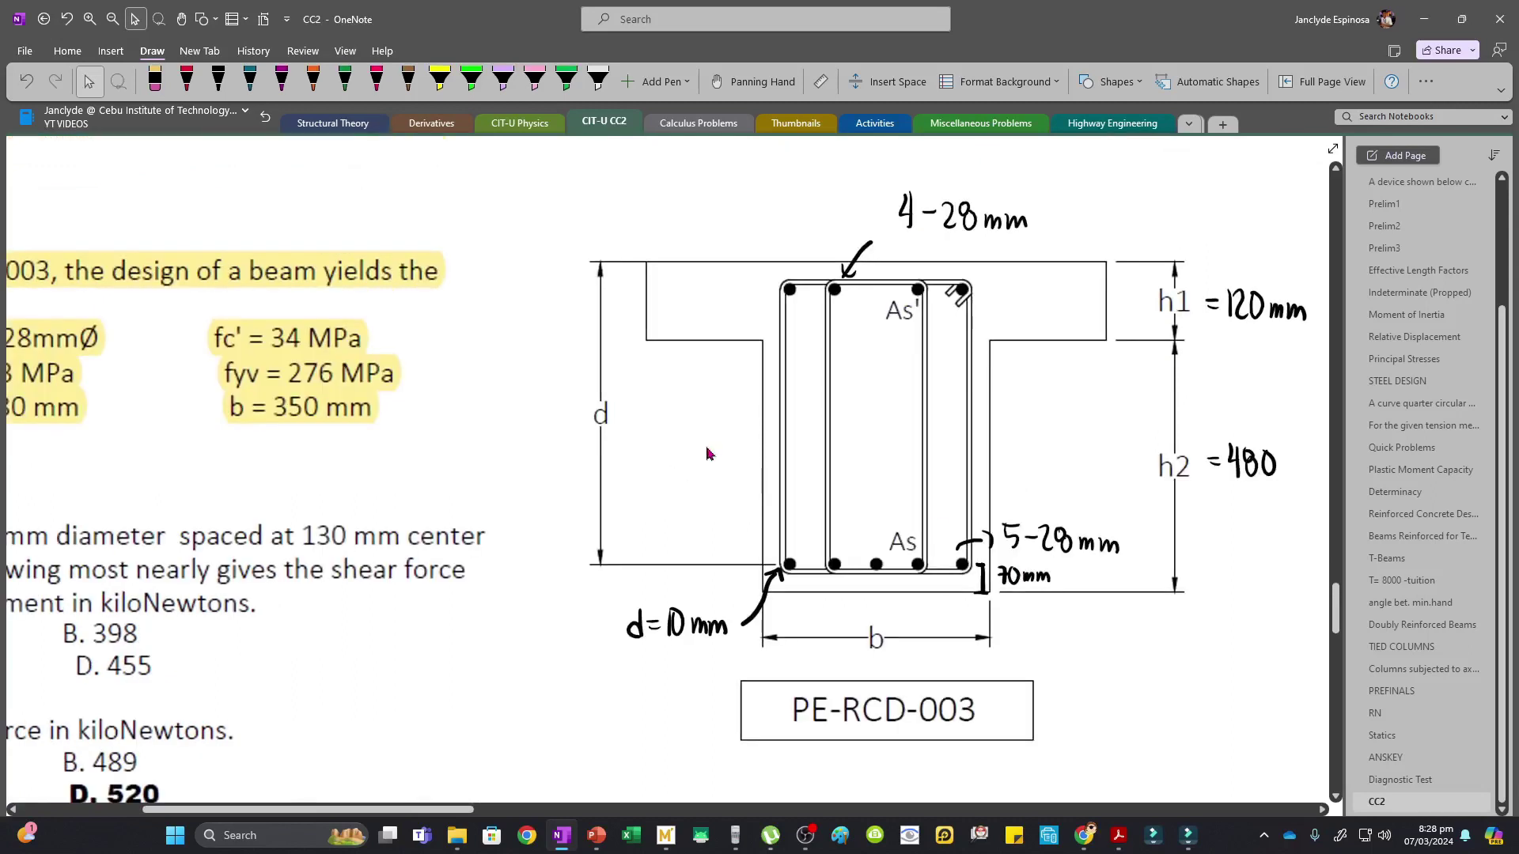
Compute 480+120-70 in the Casio calculator emulator and write = 530 mm beside d on the beam section
click(735, 836)
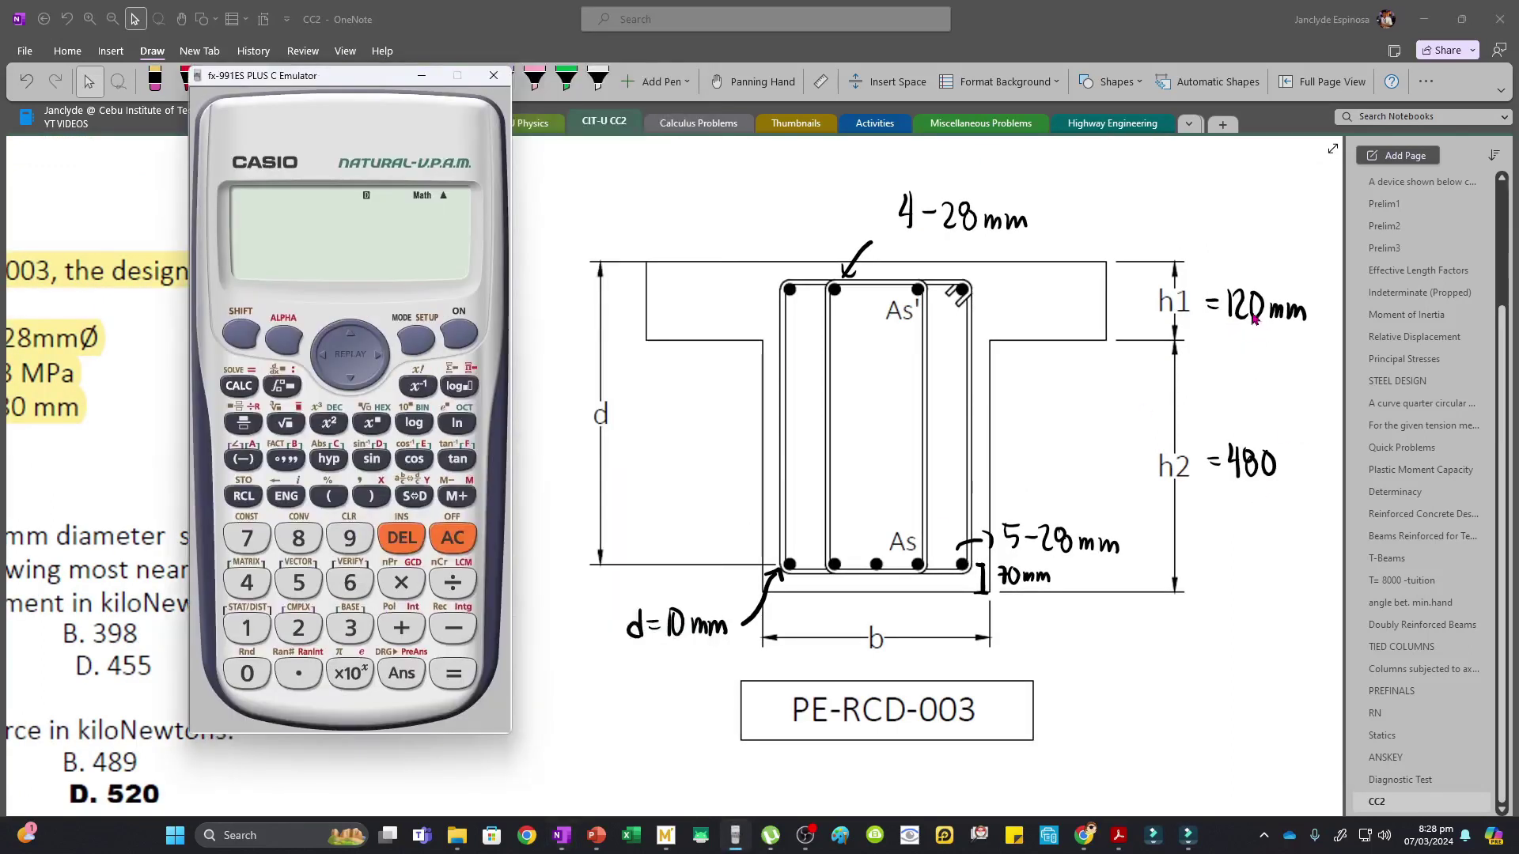
text(480+120)
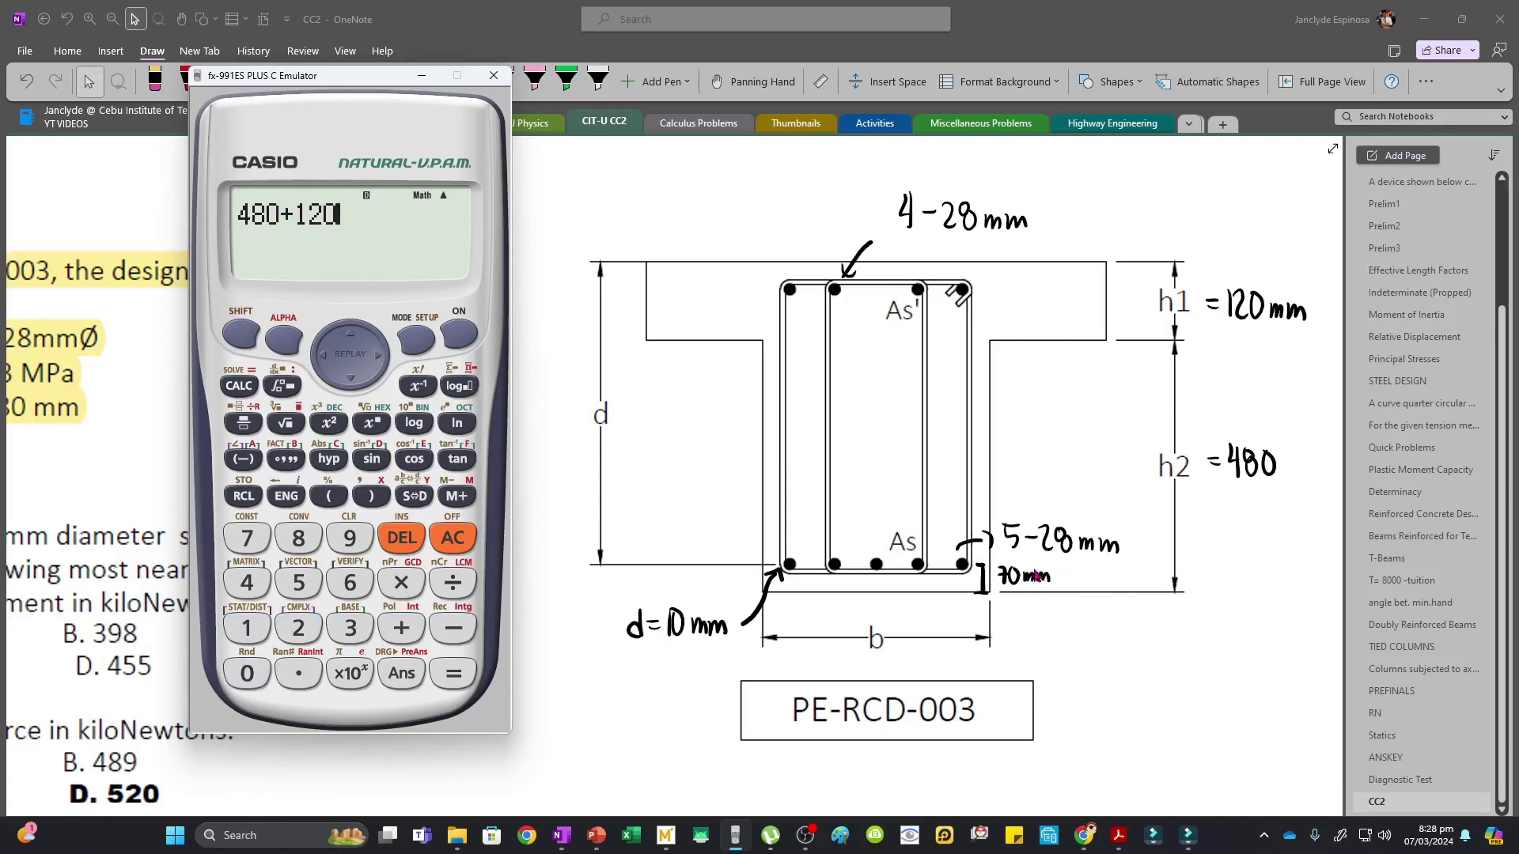
text(-70)
key(Return)
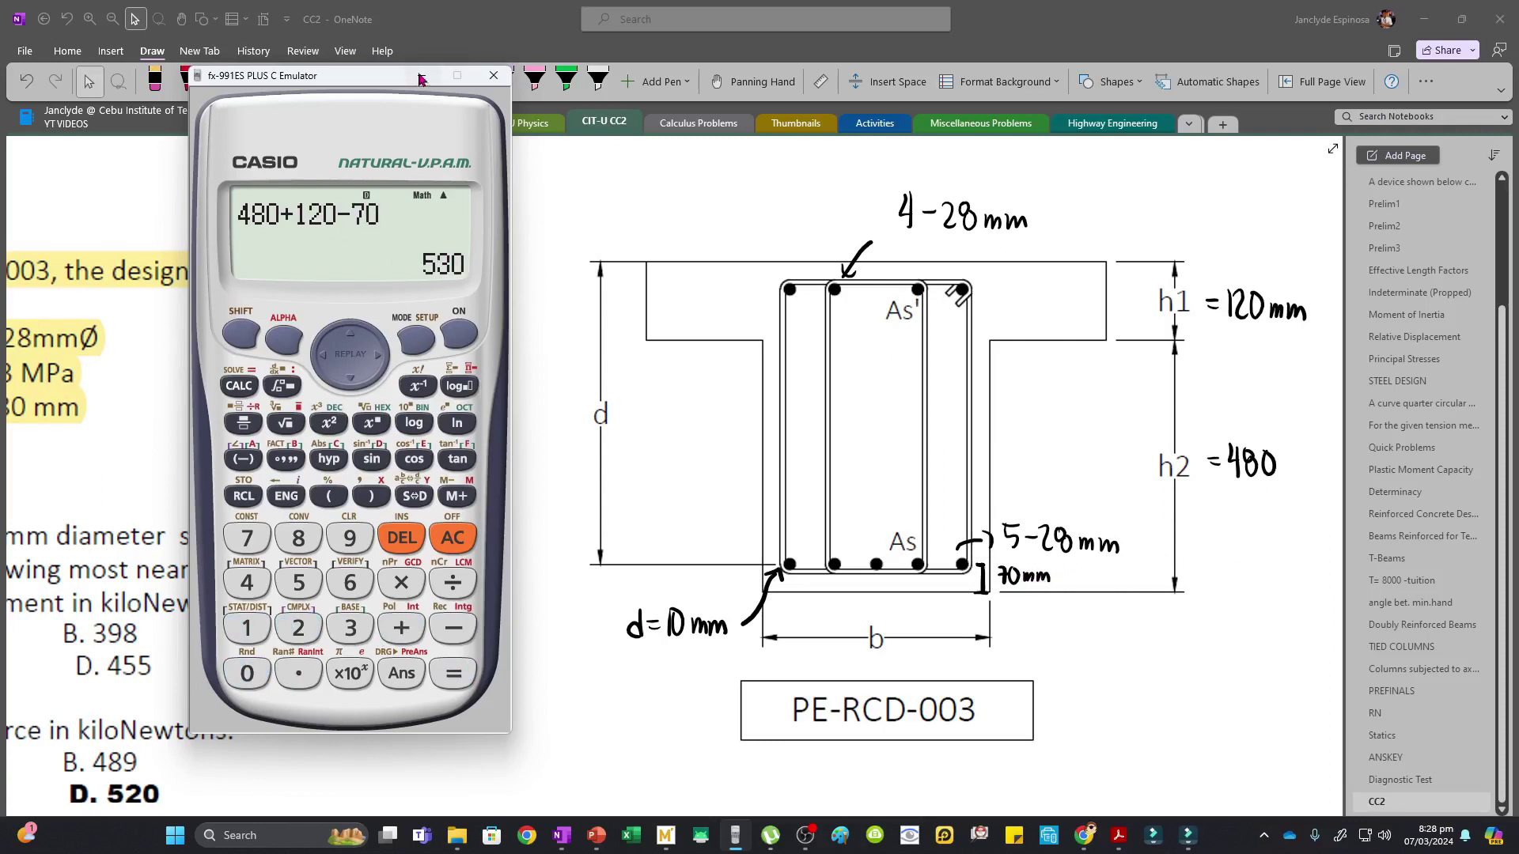
click(422, 76)
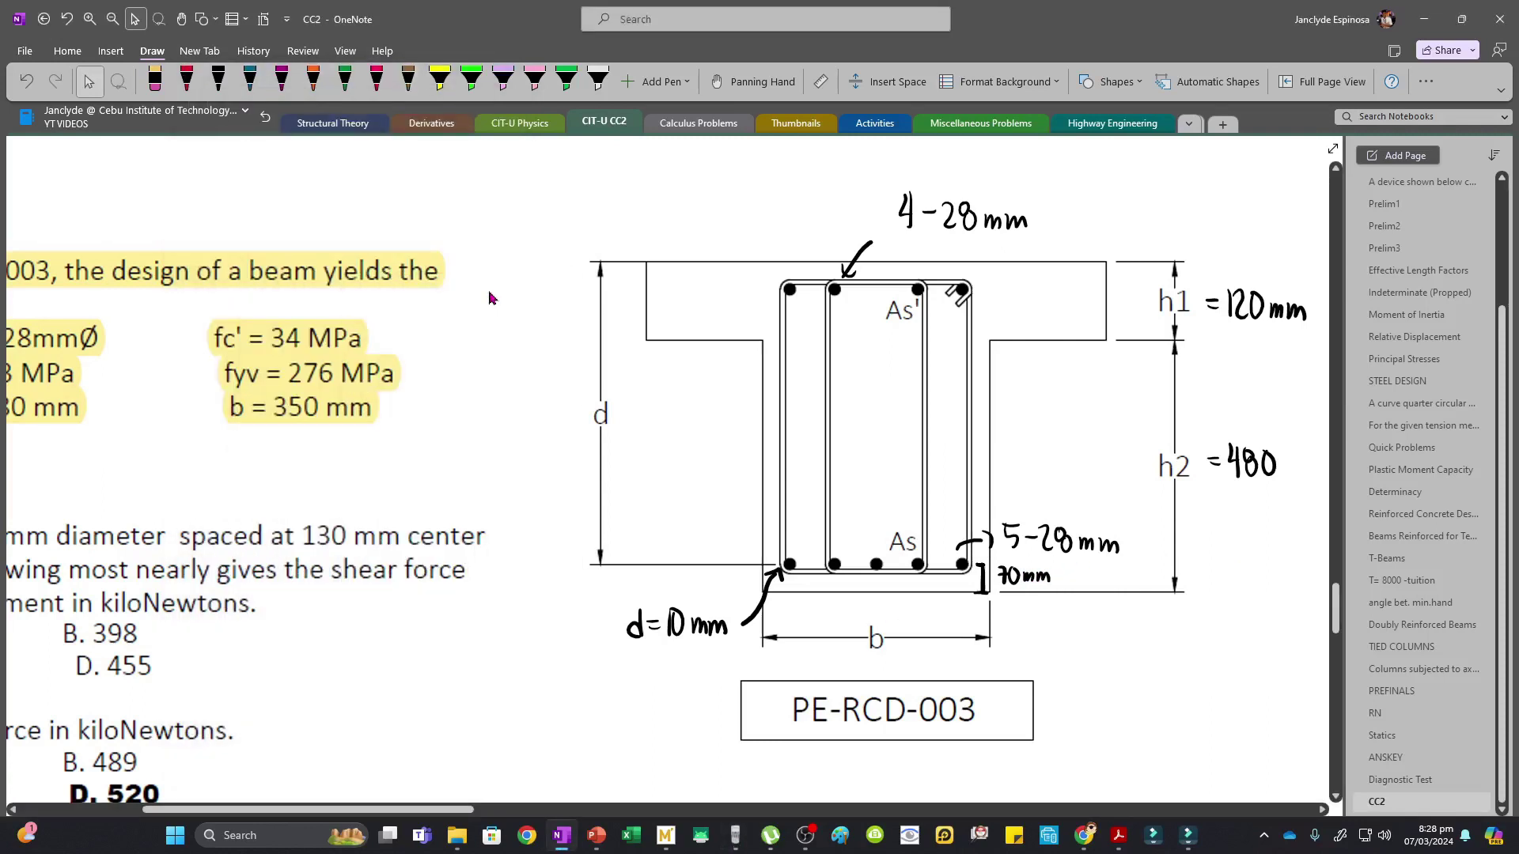
drag(681, 414, 695, 430)
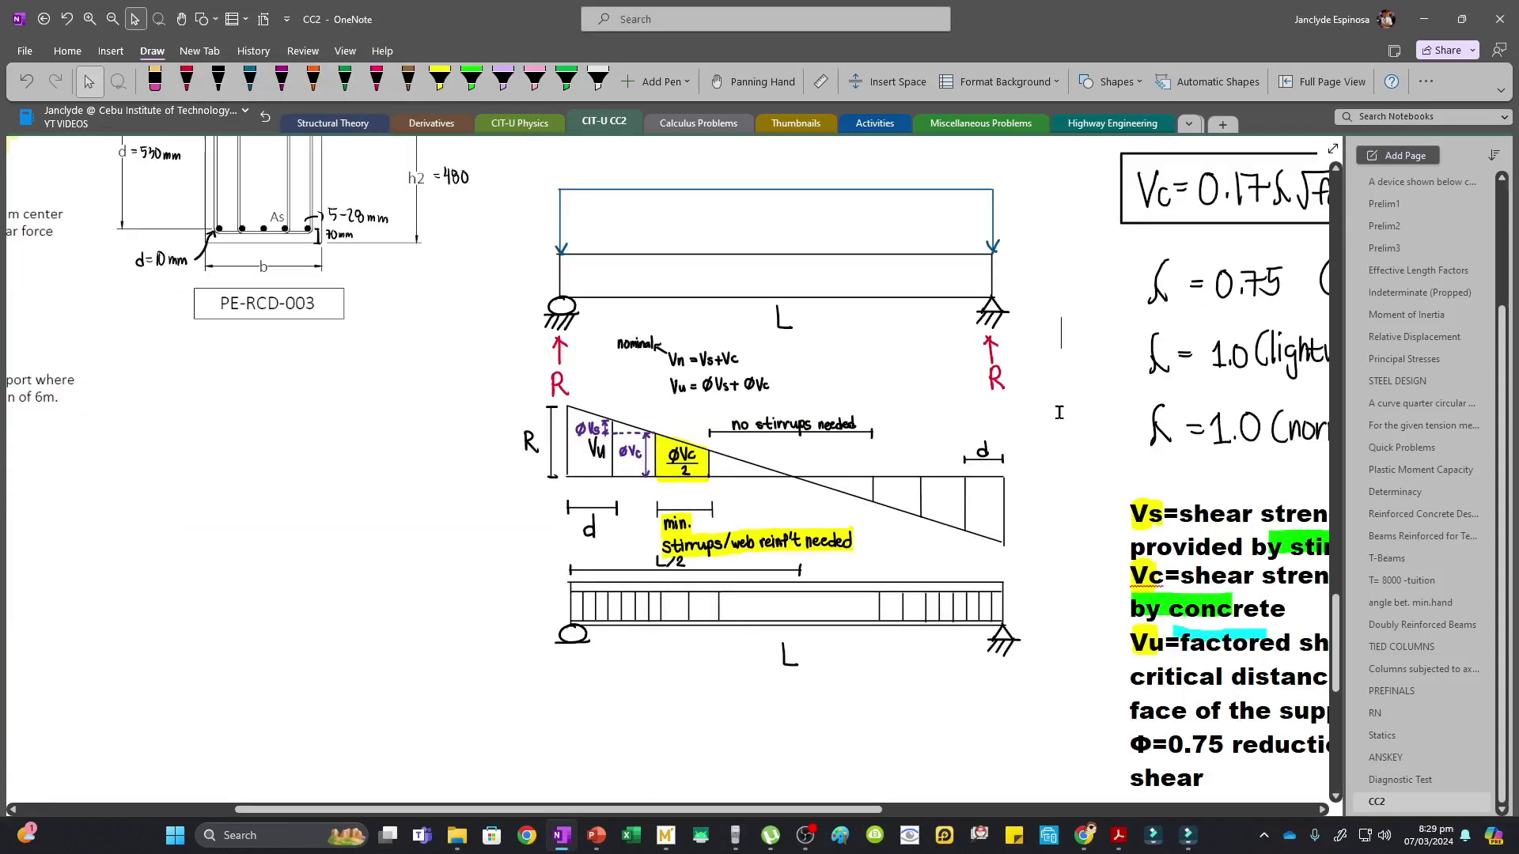
Handwrite the stirrup shear formula Vs = Av(fyt)(d) / s below the beam section figure
mouse_move(507, 710)
mouse_down()
mouse_move(581, 712)
mouse_move(1073, 201)
mouse_move(1078, 168)
mouse_up()
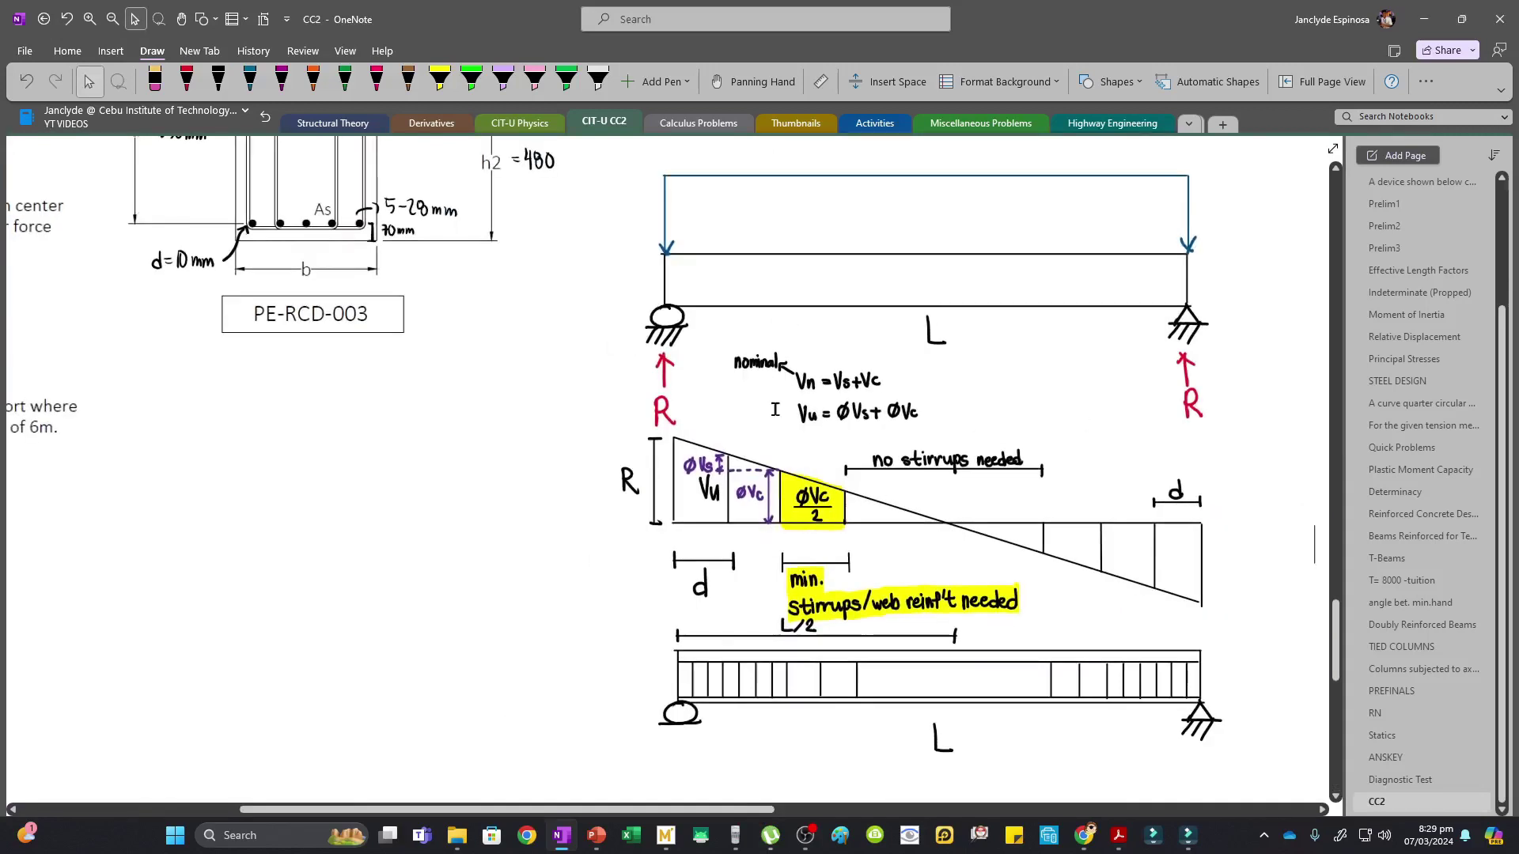
drag(779, 428, 943, 403)
click(985, 403)
drag(702, 808, 510, 702)
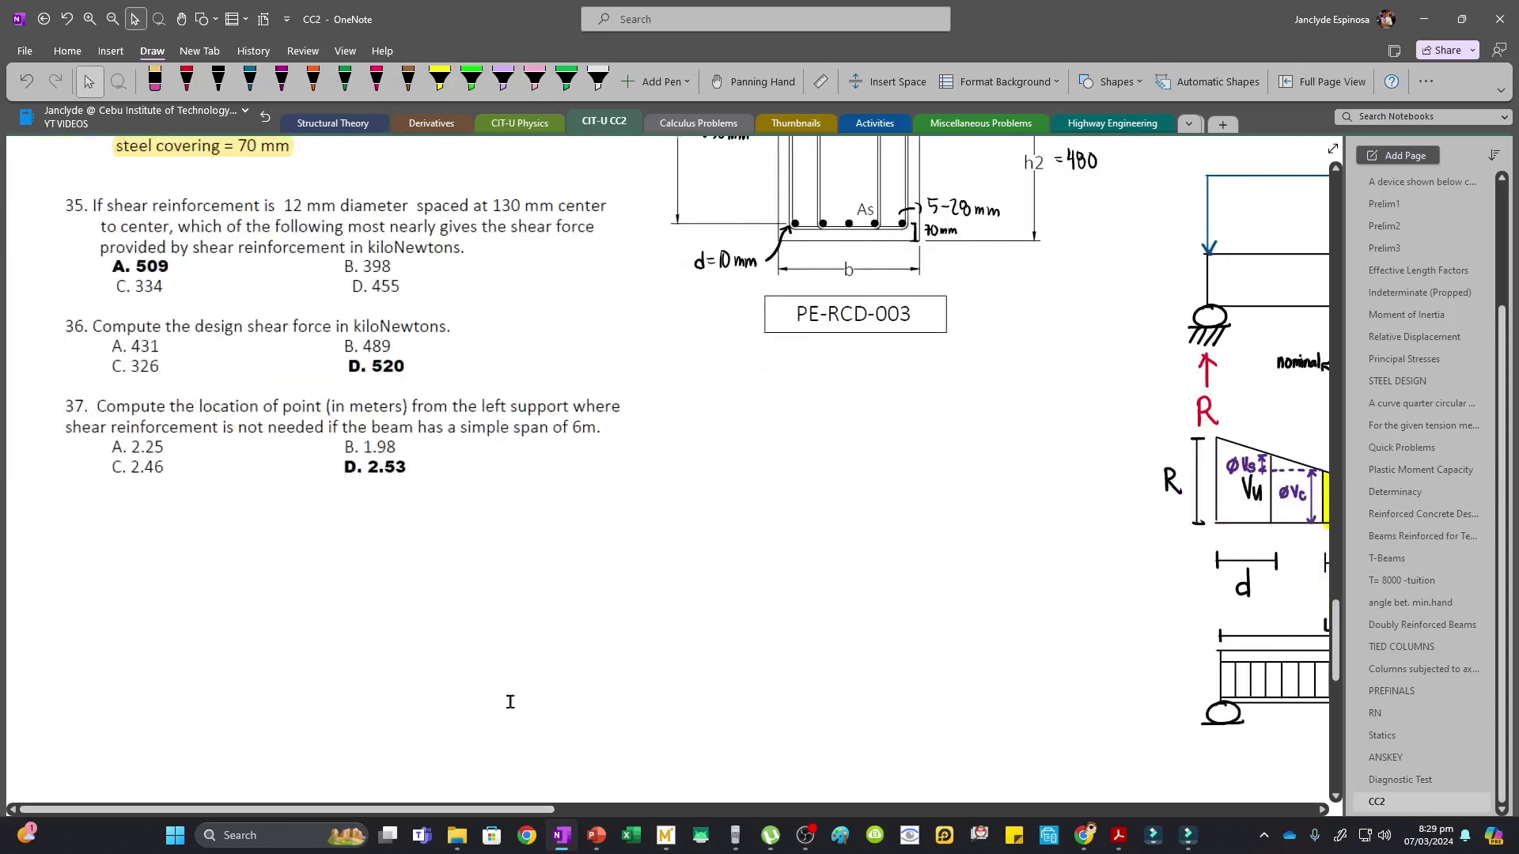
scroll(510, 702, up, 3)
drag(773, 595, 857, 616)
drag(860, 602, 901, 618)
mouse_move(906, 608)
mouse_down()
mouse_move(910, 633)
mouse_move(925, 622)
mouse_up()
mouse_move(929, 589)
mouse_down()
mouse_move(932, 619)
mouse_move(970, 620)
mouse_up()
mouse_move(837, 625)
mouse_down()
mouse_move(982, 625)
mouse_move(923, 669)
mouse_up()
mouse_move(851, 580)
mouse_down()
mouse_move(840, 625)
mouse_move(848, 582)
mouse_up()
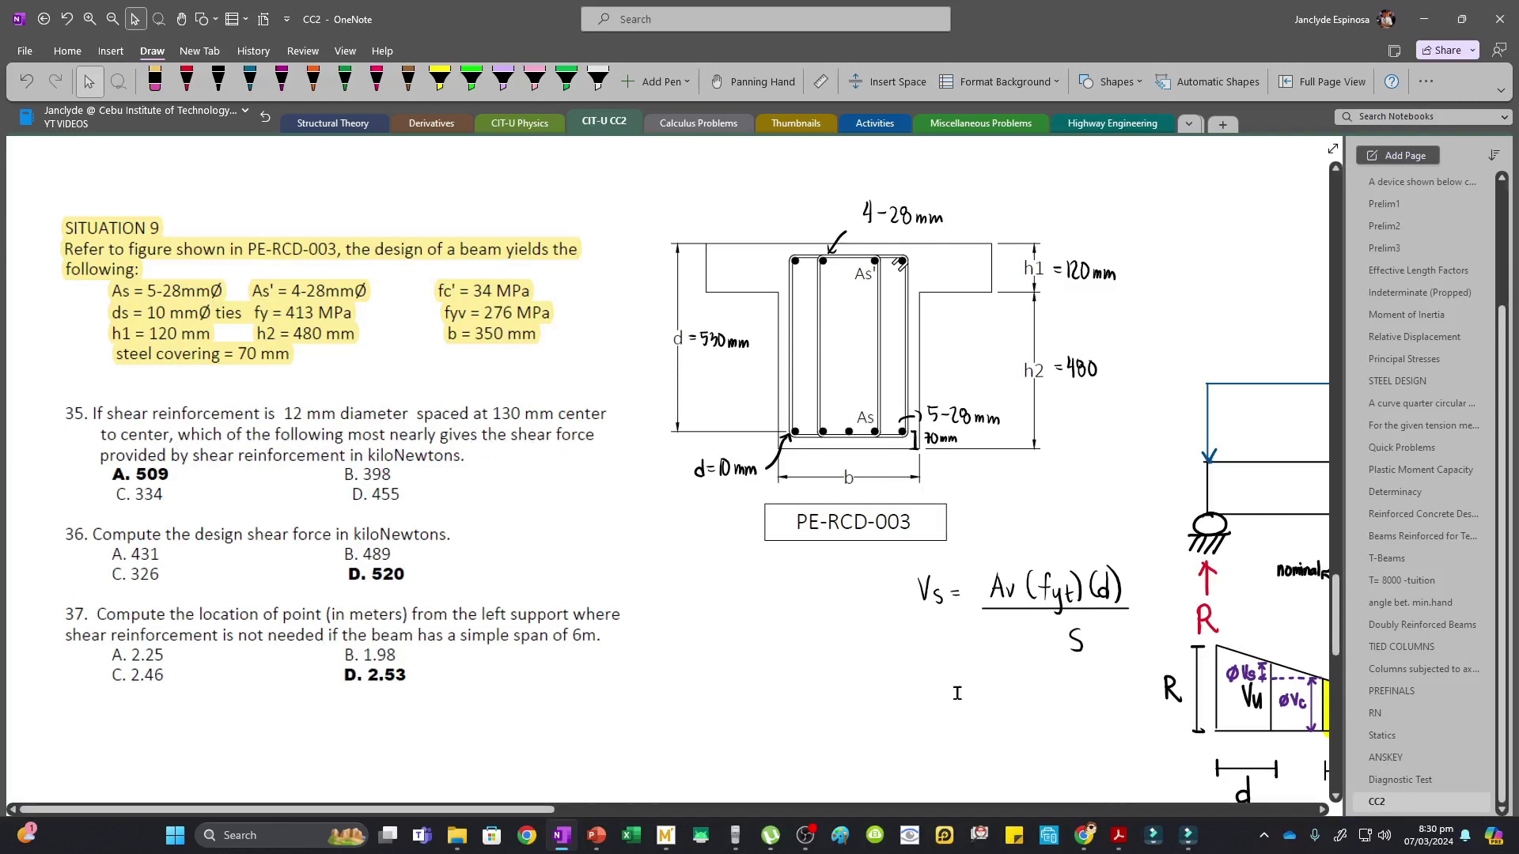
click(1050, 678)
drag(1050, 676, 1145, 544)
click(1051, 772)
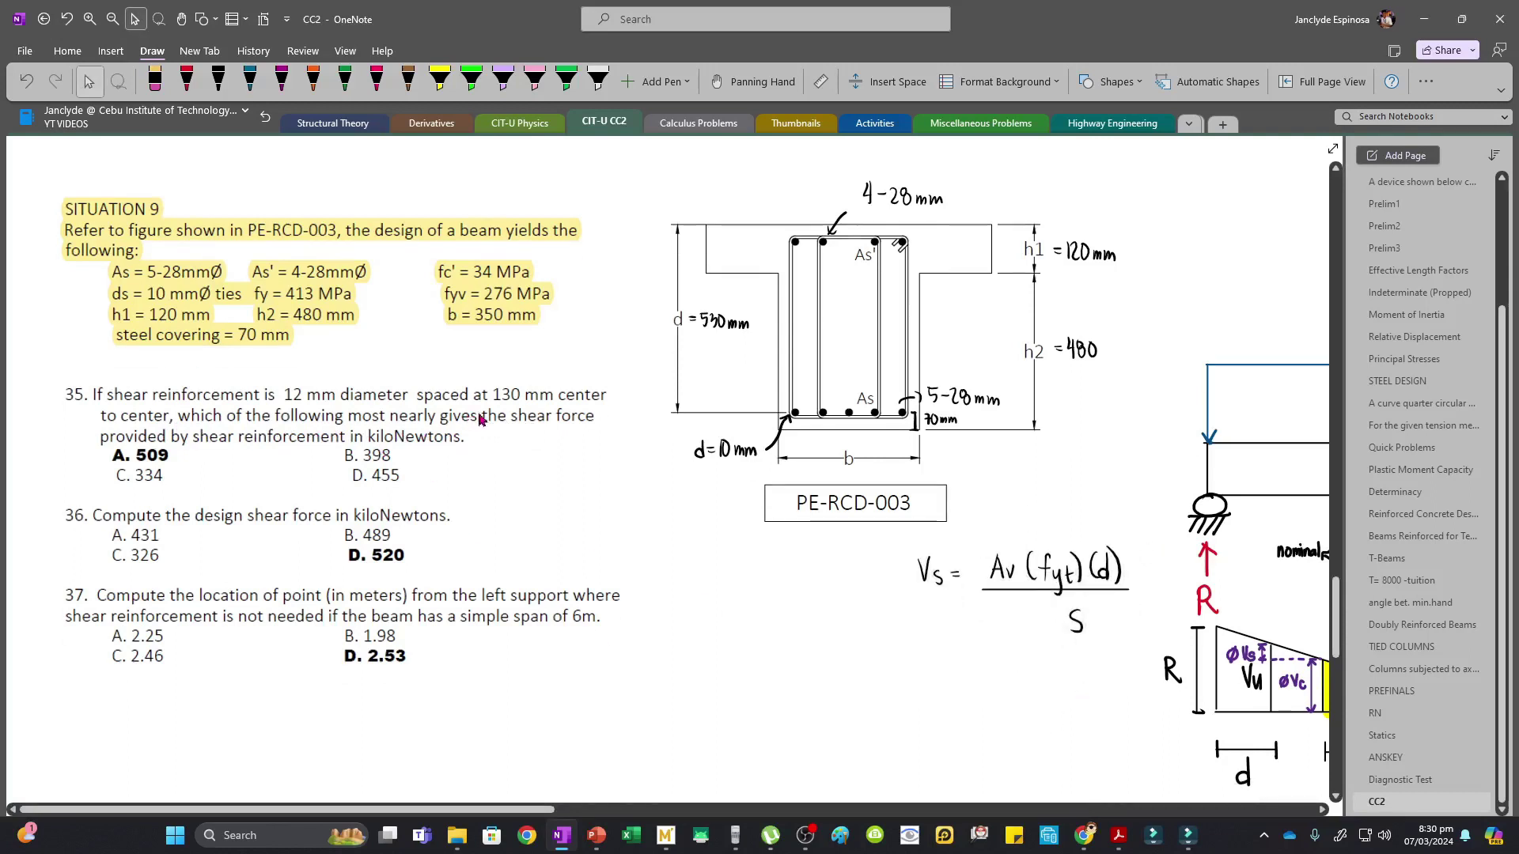
mouse_move(874, 669)
mouse_down()
mouse_move(1154, 553)
mouse_move(1155, 536)
mouse_up()
drag(1154, 536, 1154, 536)
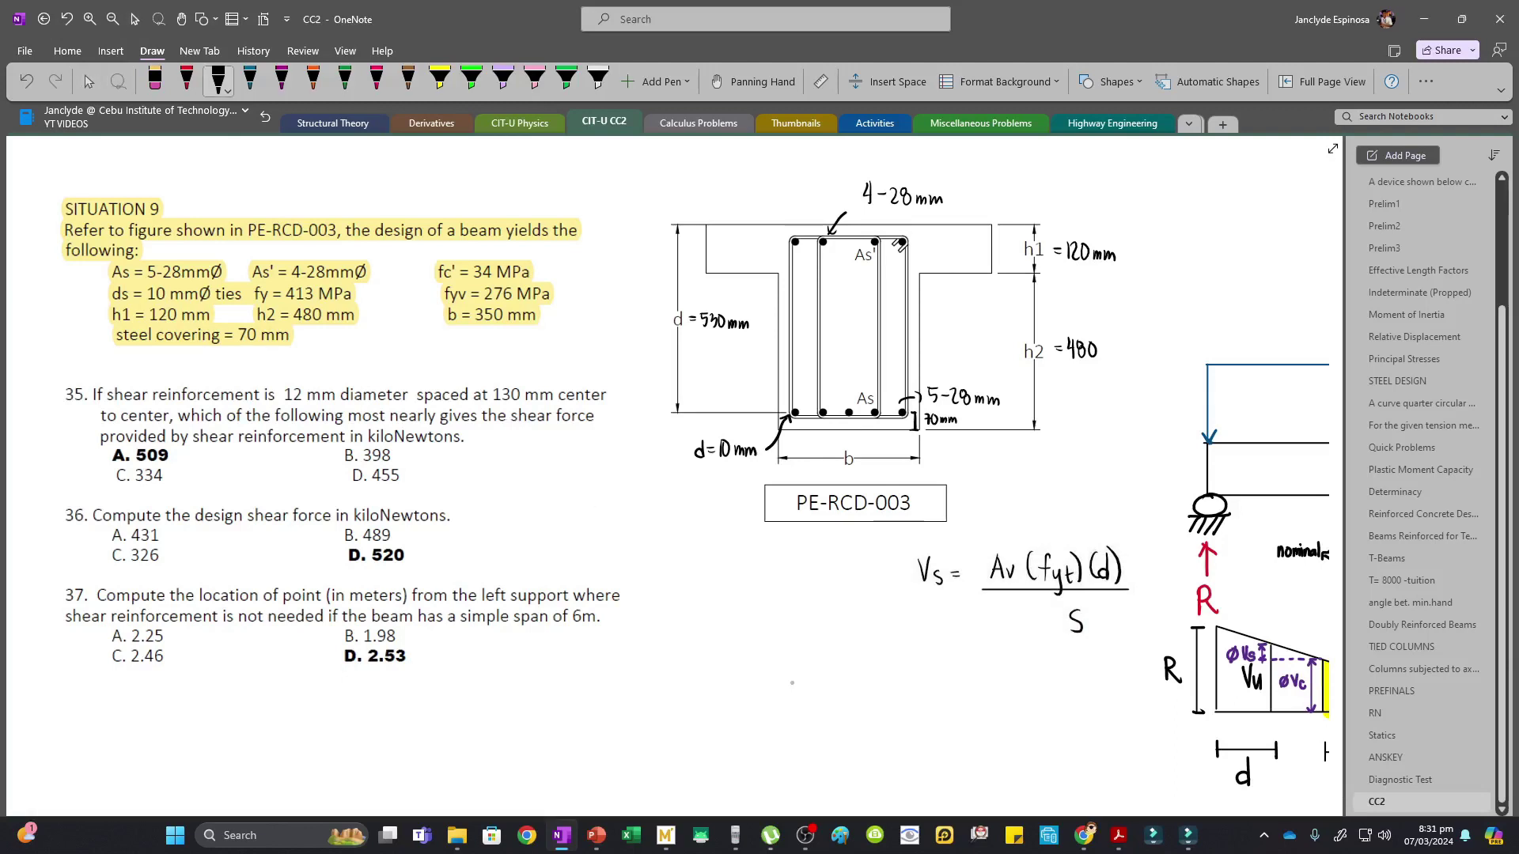
Underline "shear reinforcement" in question 35 and begin the substituted computation below the formula with Vs =
drag(193, 444, 351, 445)
click(89, 82)
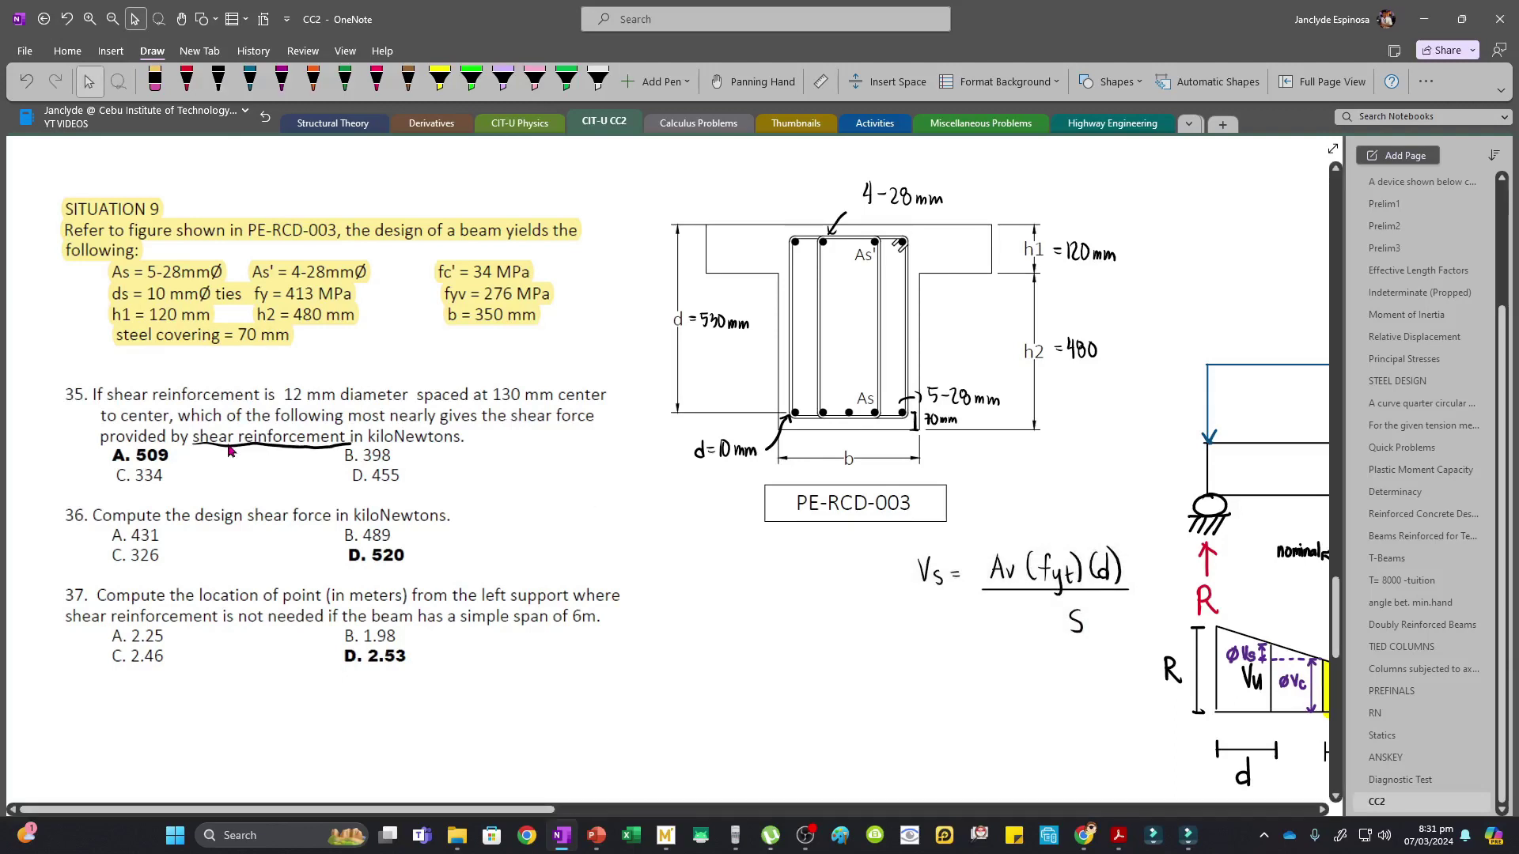
click(273, 465)
key(alt+d)
key(p)
drag(780, 674, 793, 644)
mouse_move(794, 660)
mouse_down()
mouse_move(788, 674)
mouse_move(810, 656)
mouse_up()
drag(801, 664, 809, 663)
Draw a downward shear force arrow labelled V above the beam section
drag(794, 233, 905, 243)
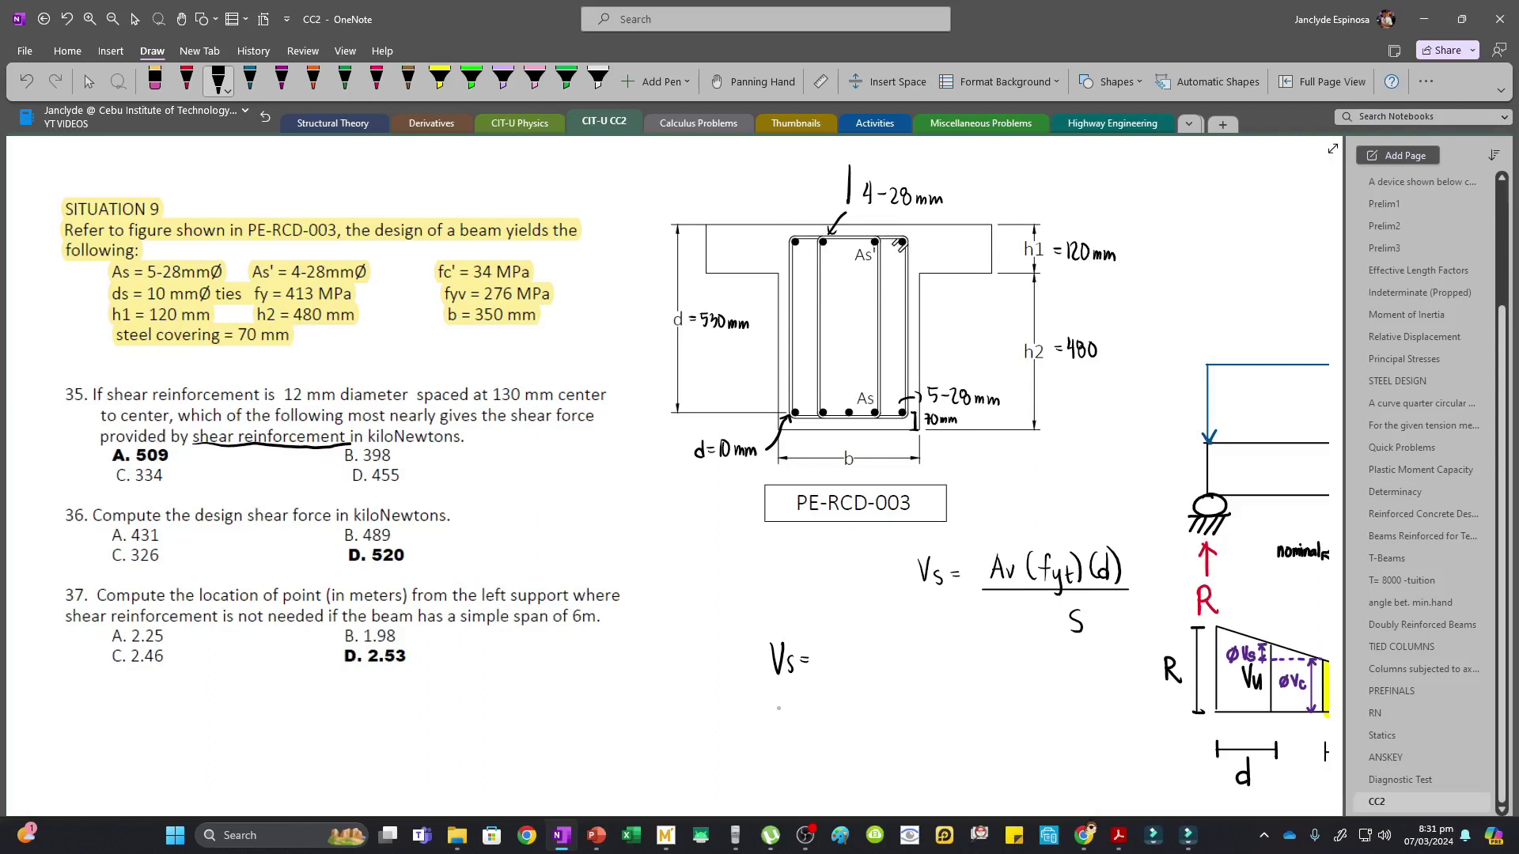
key(ctrl+z)
key(ctrl+z)
drag(847, 166, 855, 190)
drag(844, 146, 858, 147)
Write 4(π/4( as the start of the Vs numerator and underline "12 mm" in question 35
drag(836, 639, 849, 671)
drag(864, 640, 864, 654)
drag(869, 640, 876, 670)
mouse_move(873, 662)
mouse_down()
mouse_move(873, 678)
mouse_move(888, 667)
mouse_up()
drag(330, 380, 323, 375)
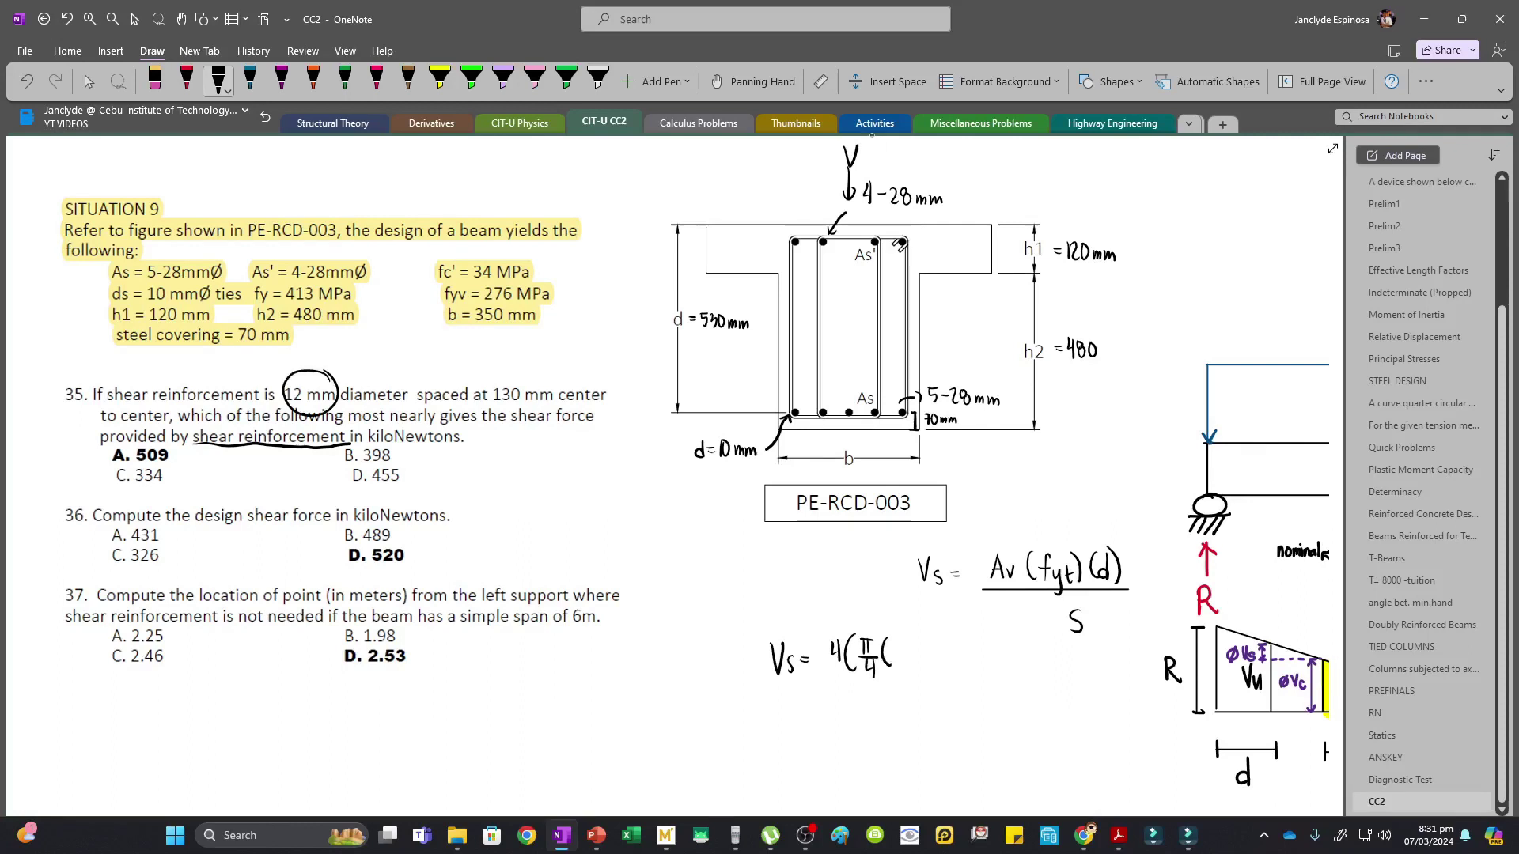
key(ctrl+z)
mouse_move(282, 402)
mouse_down()
mouse_move(342, 402)
mouse_move(273, 376)
mouse_up()
Complete the Vs numerator with the factors (12)², (276) and (530)
drag(896, 645, 895, 664)
mouse_move(900, 649)
mouse_down()
mouse_move(911, 664)
mouse_move(930, 650)
mouse_move(940, 674)
mouse_up()
drag(957, 641, 952, 677)
drag(1053, 545, 1074, 553)
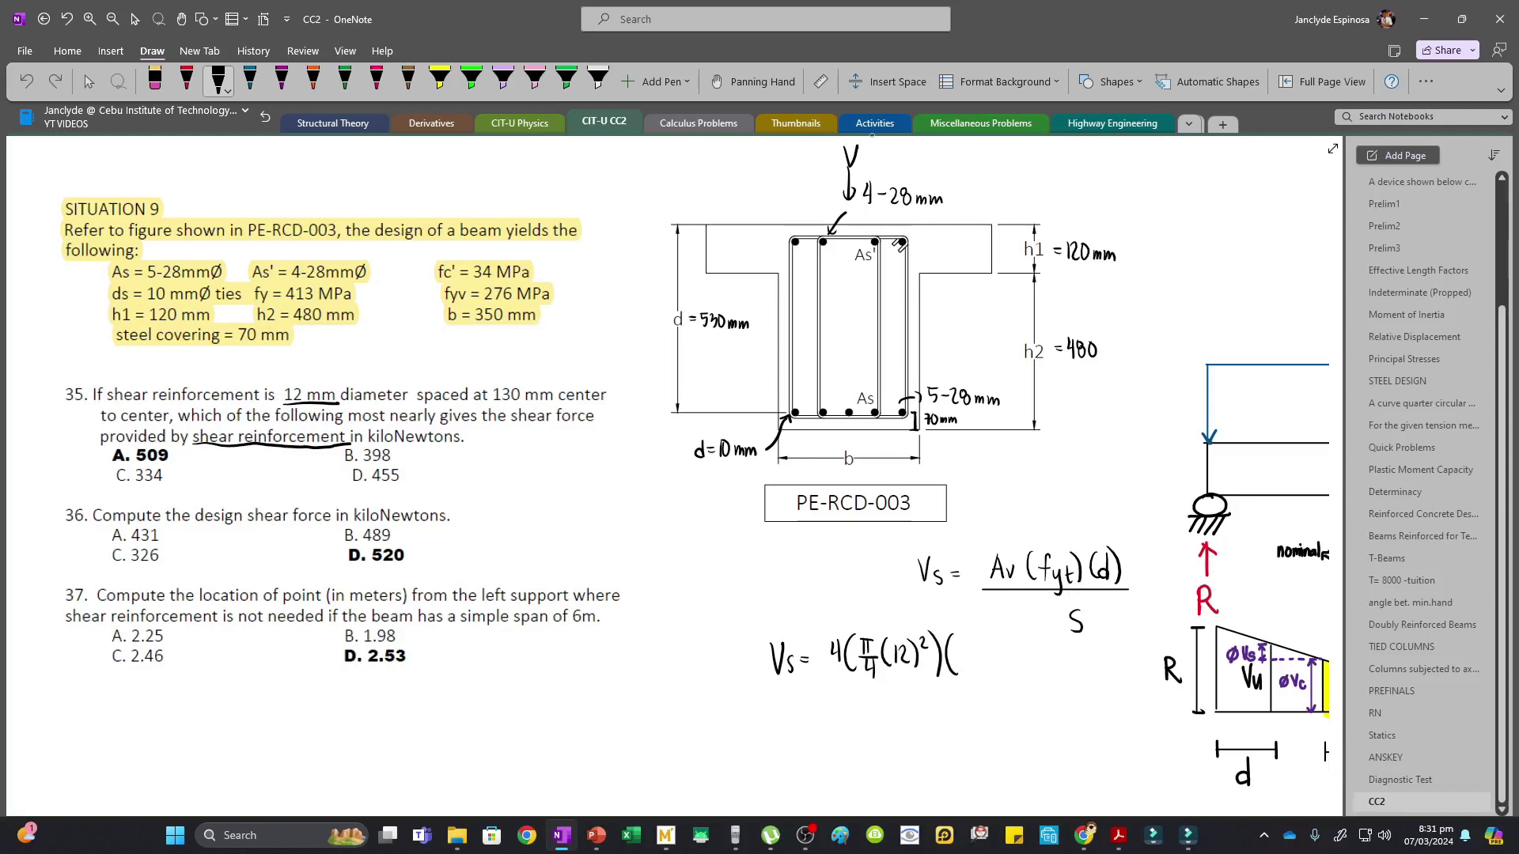
mouse_move(972, 647)
mouse_down()
mouse_move(975, 668)
mouse_move(984, 656)
mouse_up()
drag(994, 637, 996, 673)
drag(732, 298, 747, 313)
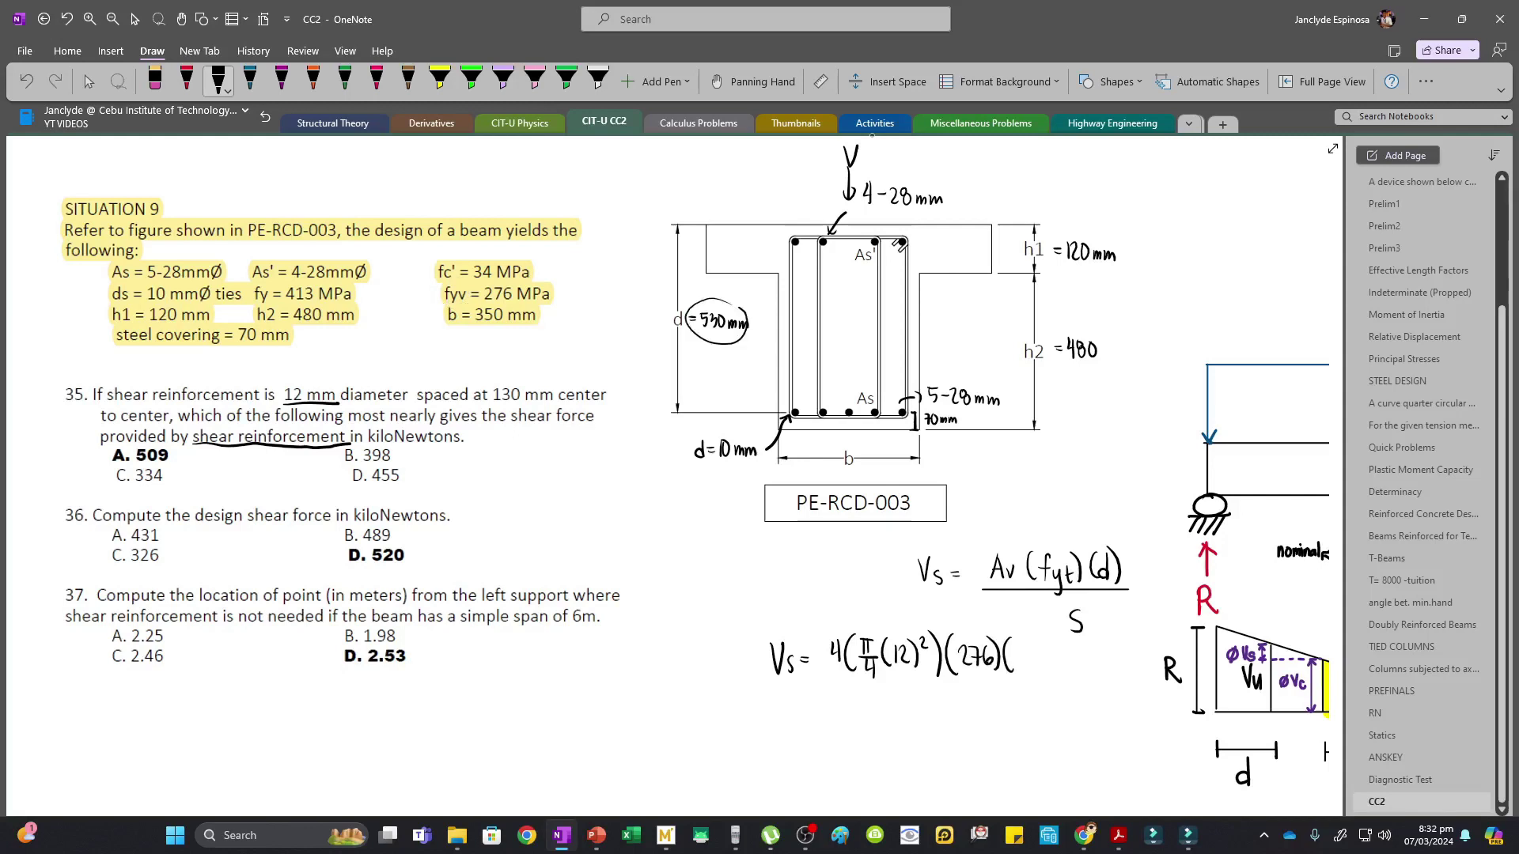
drag(1051, 642, 1055, 678)
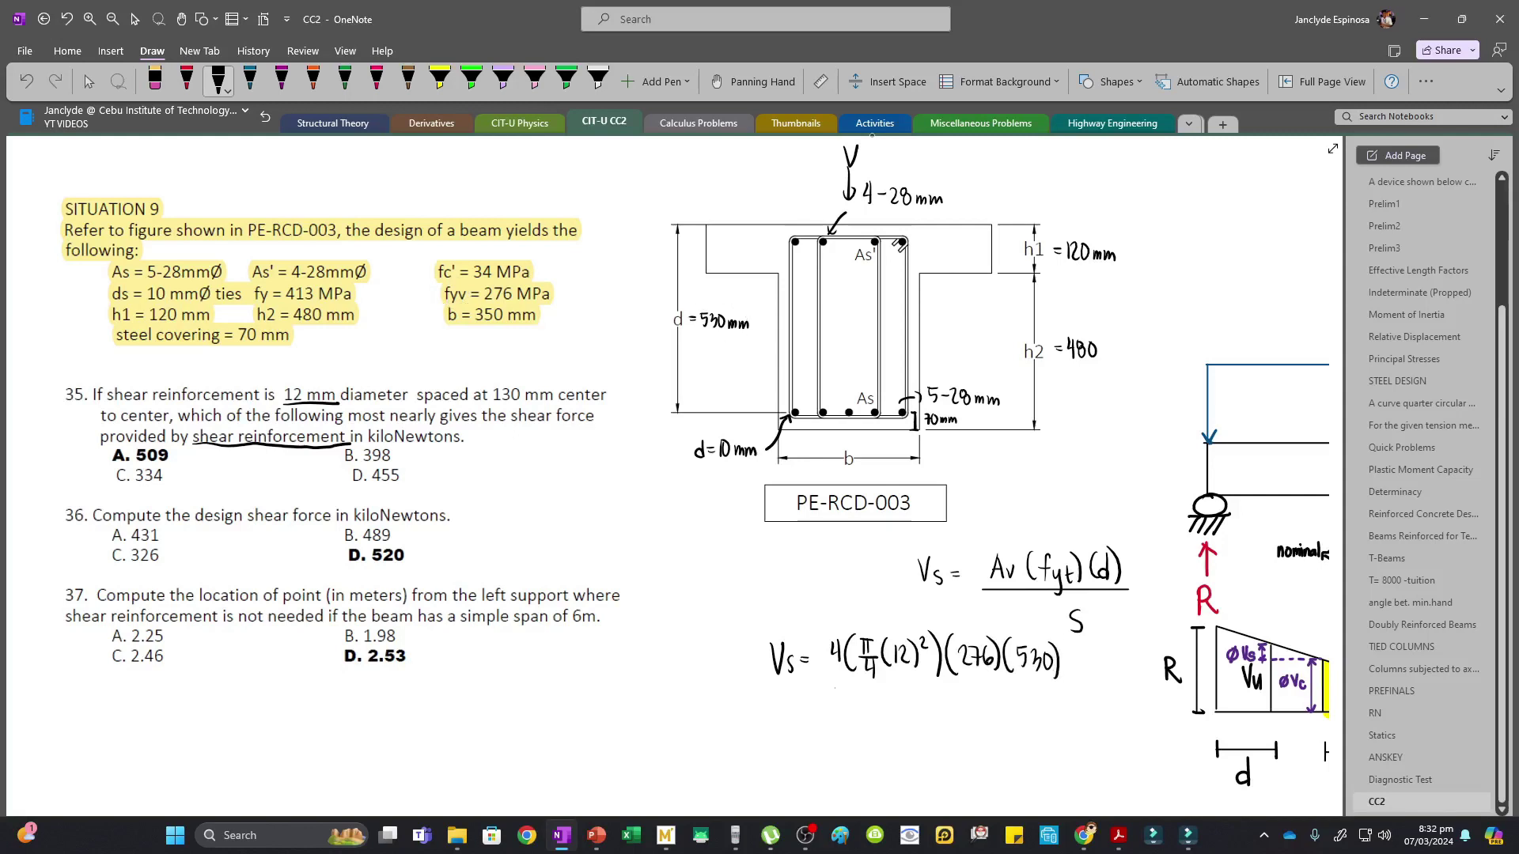
Draw the fraction bar under the Vs numerator and write 130 as the denominator
drag(835, 687, 1072, 688)
drag(532, 387, 535, 383)
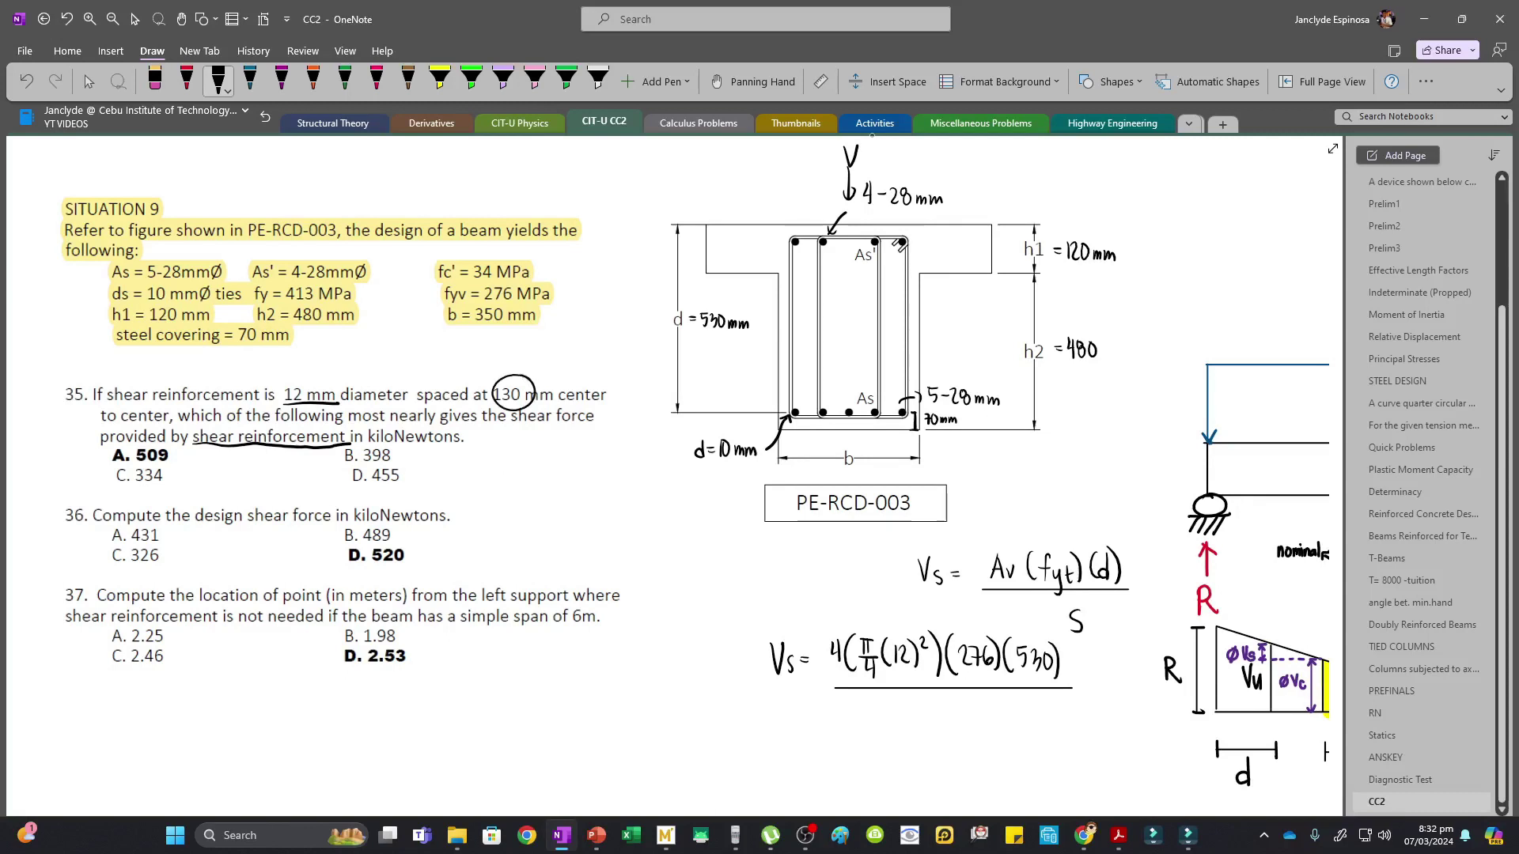
key(Escape)
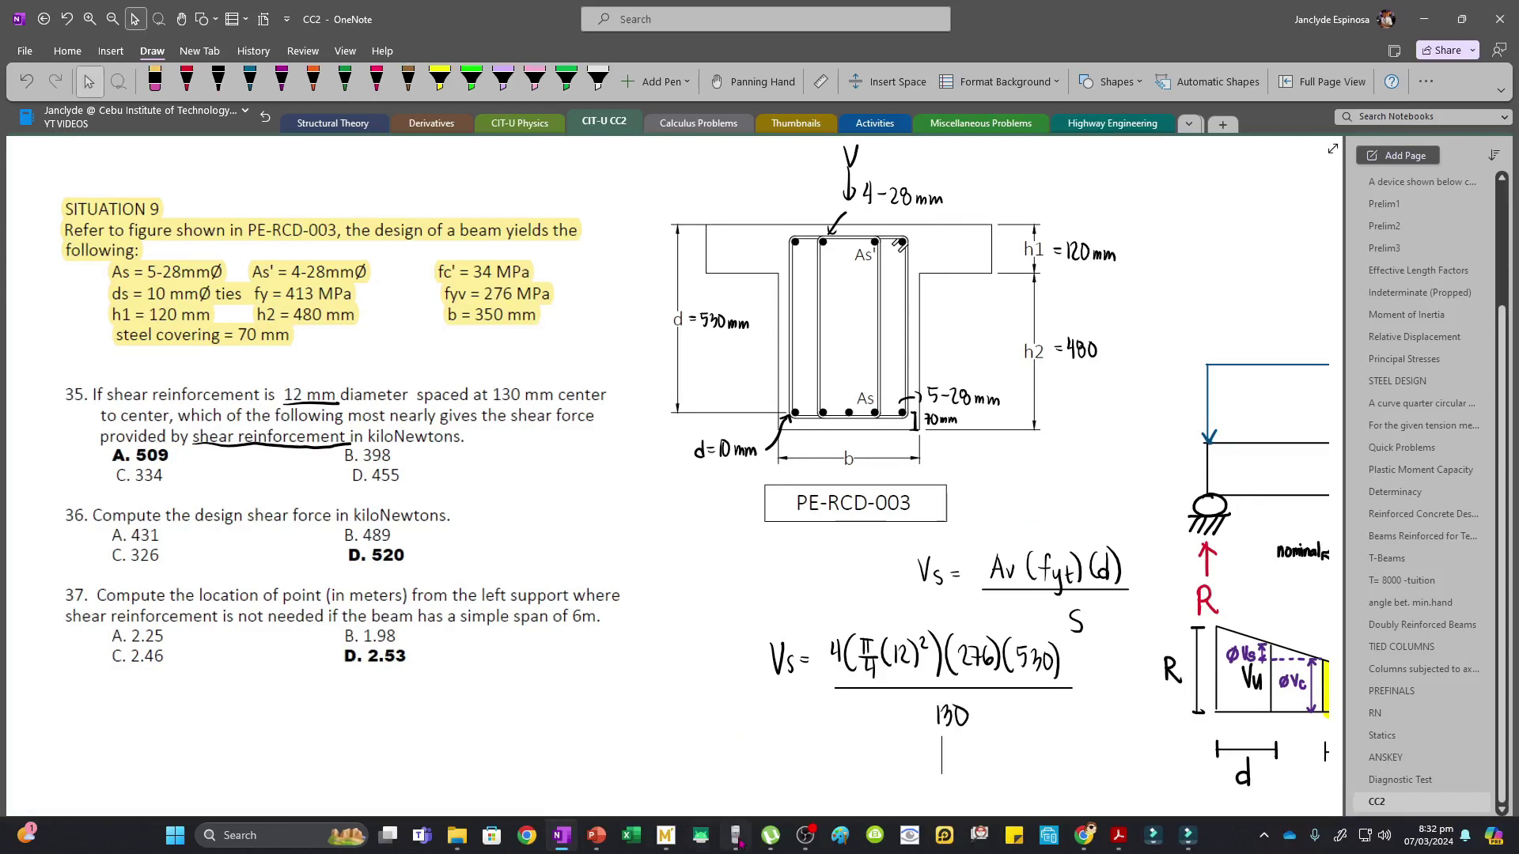
In the calculator emulator, start a fraction with 4×π/4×12² in its numerator
click(736, 836)
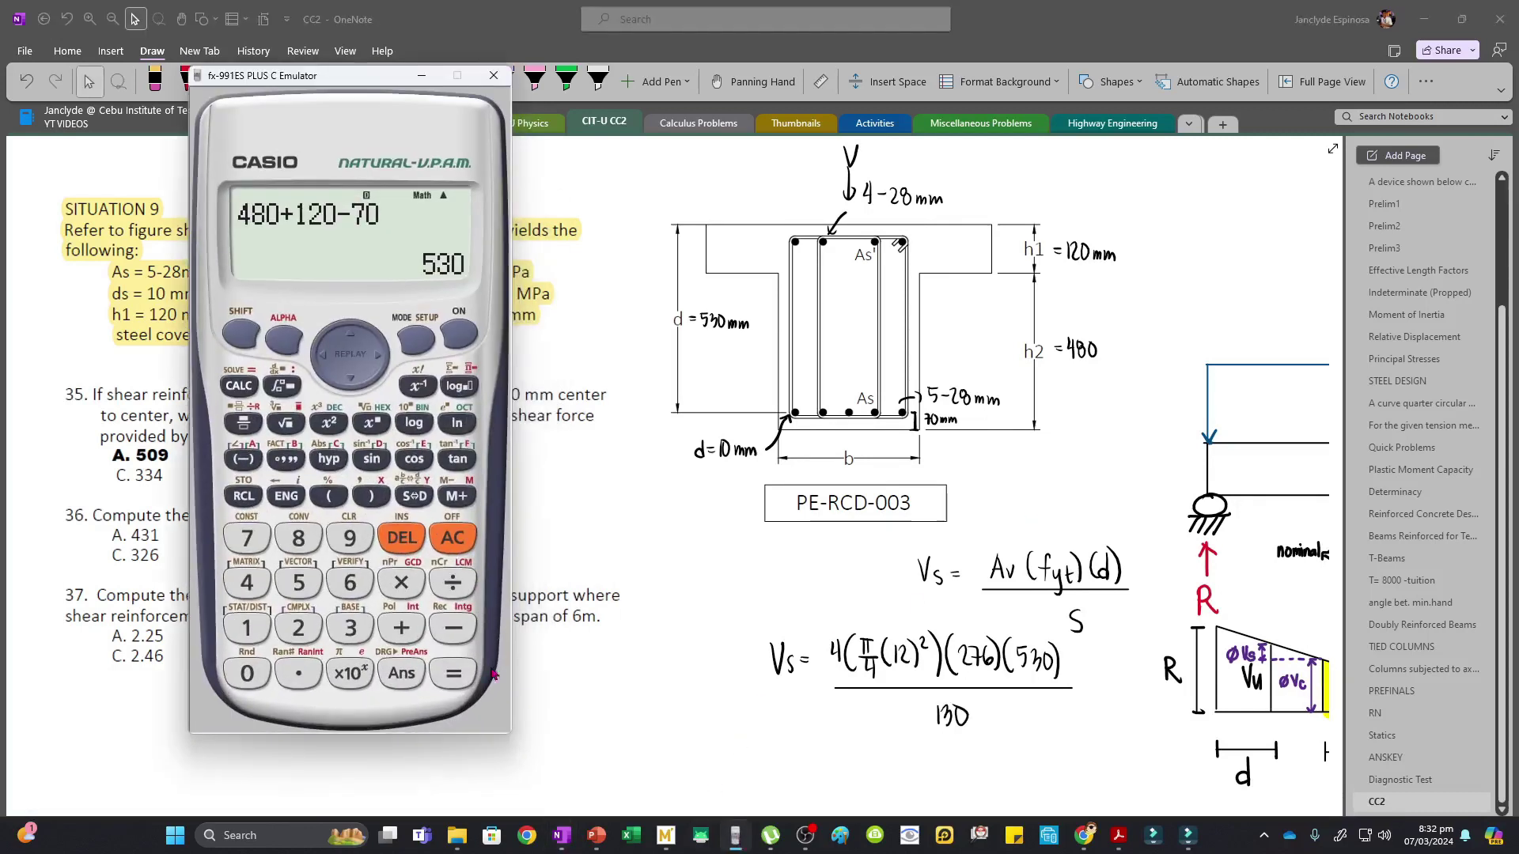
click(247, 581)
click(244, 423)
click(241, 336)
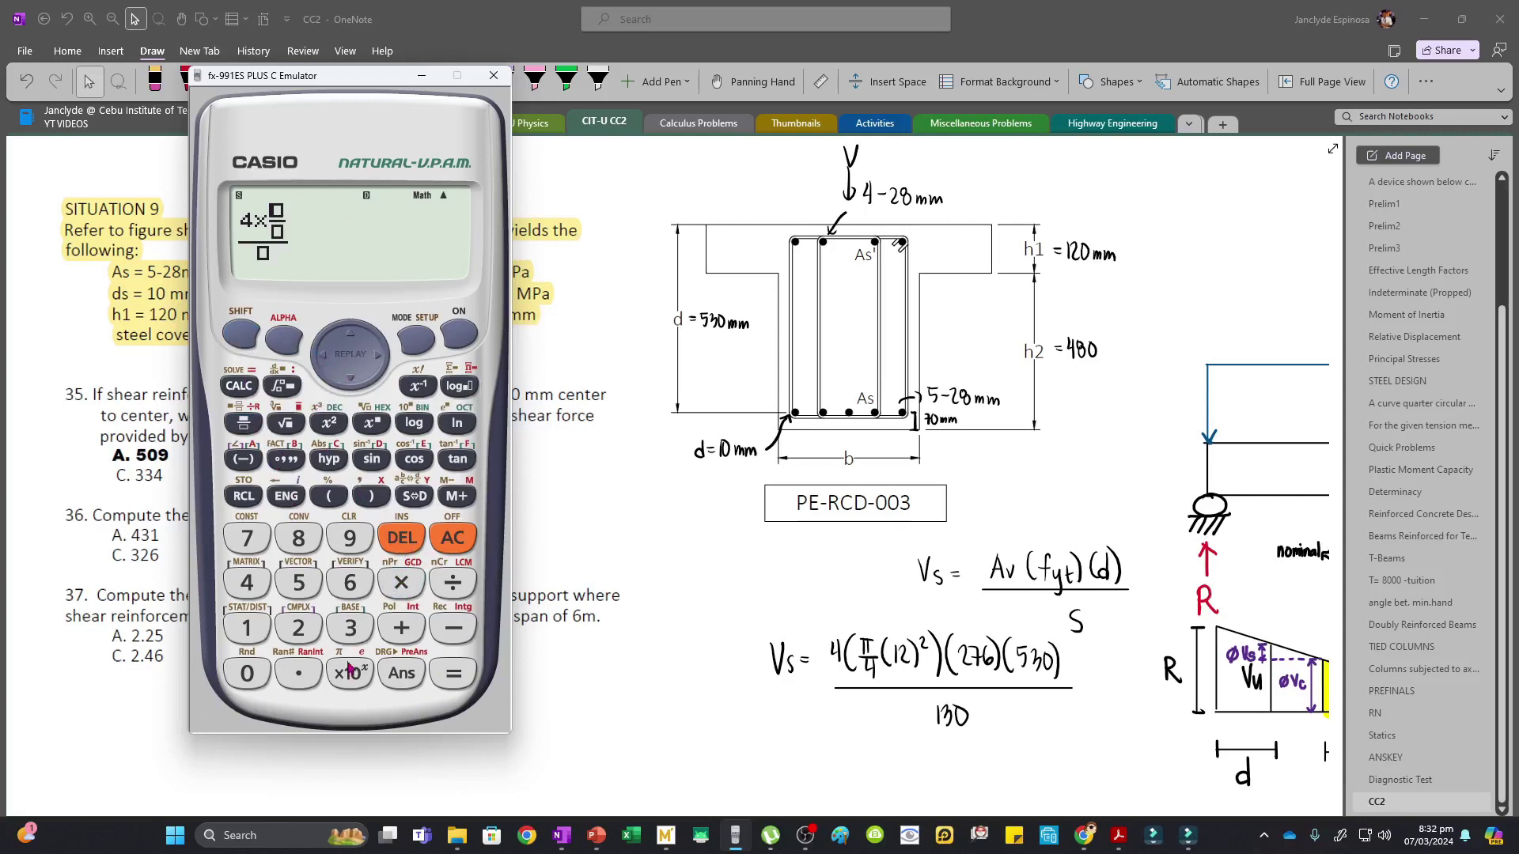
click(350, 673)
click(350, 378)
click(401, 583)
click(251, 632)
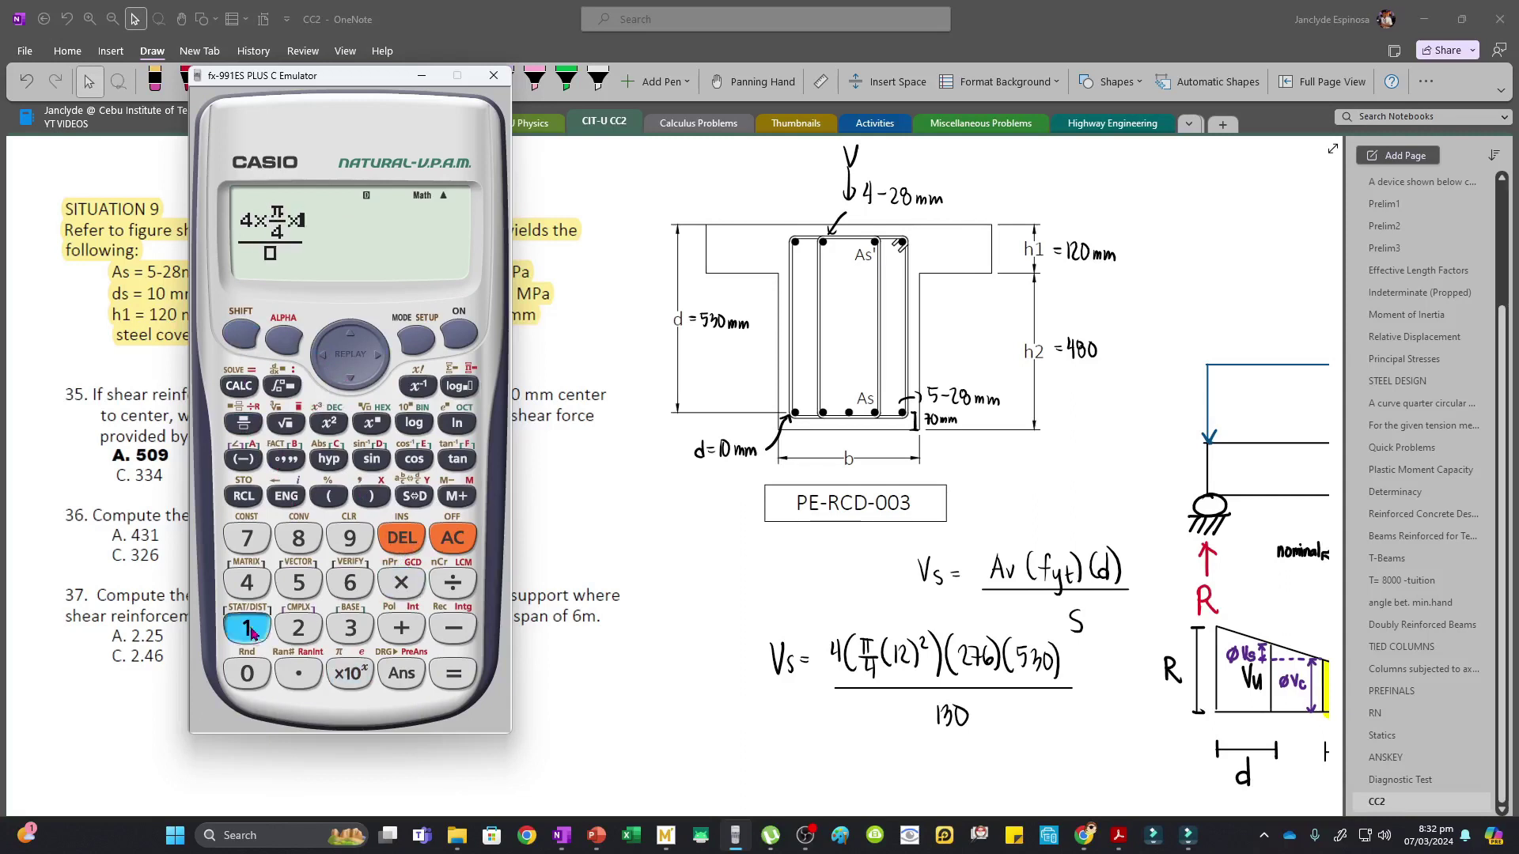
click(298, 629)
click(329, 423)
Extend the calculator numerator with ×276×530, set the denominator to 130 and evaluate the expression
click(401, 583)
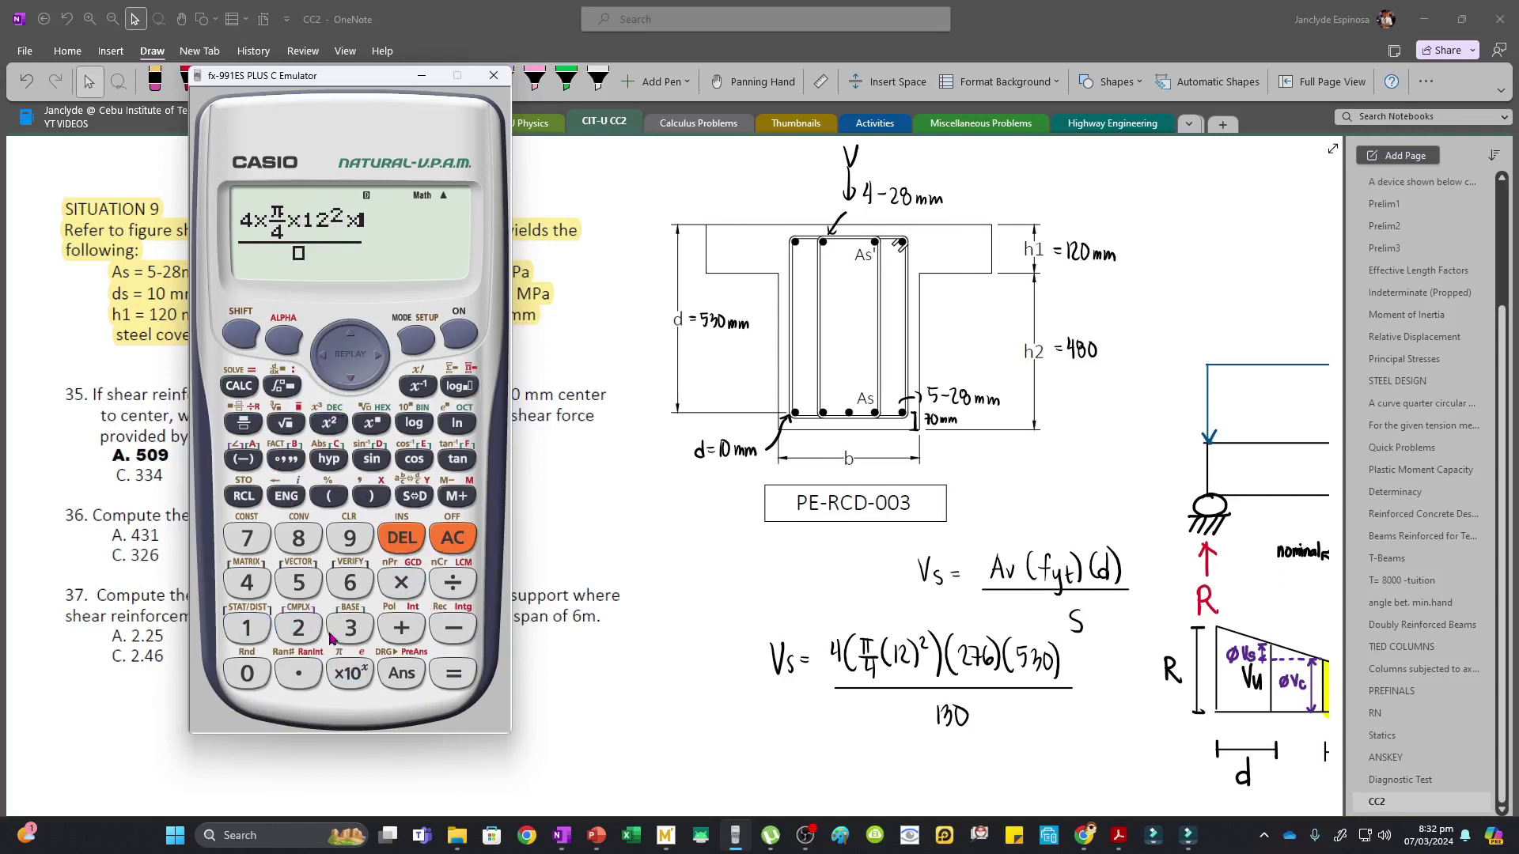
click(298, 629)
click(247, 538)
click(350, 583)
click(401, 583)
click(298, 583)
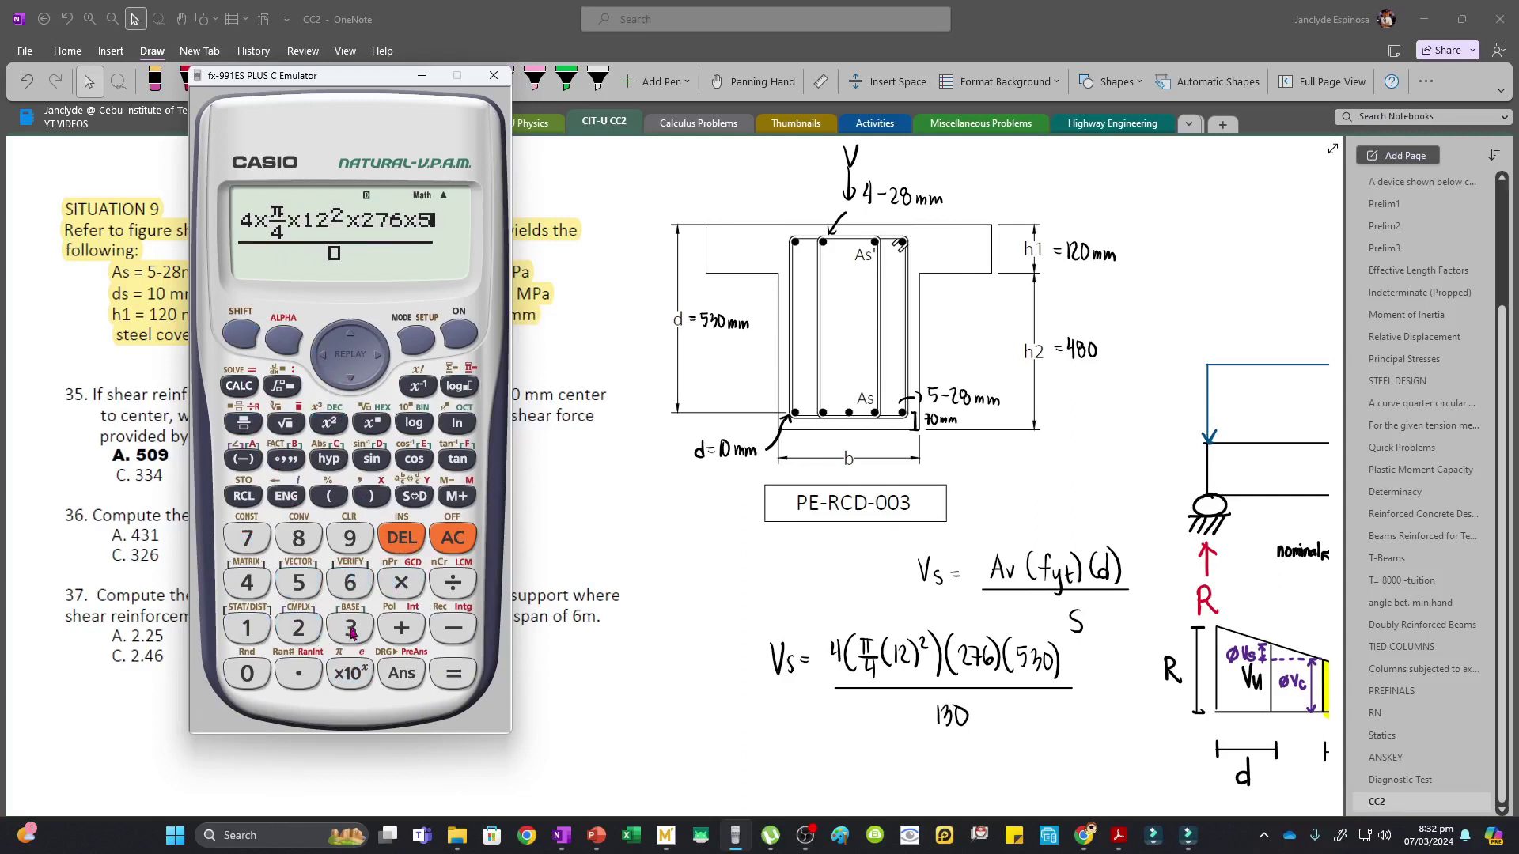
click(349, 629)
click(247, 674)
click(350, 378)
click(246, 629)
click(350, 629)
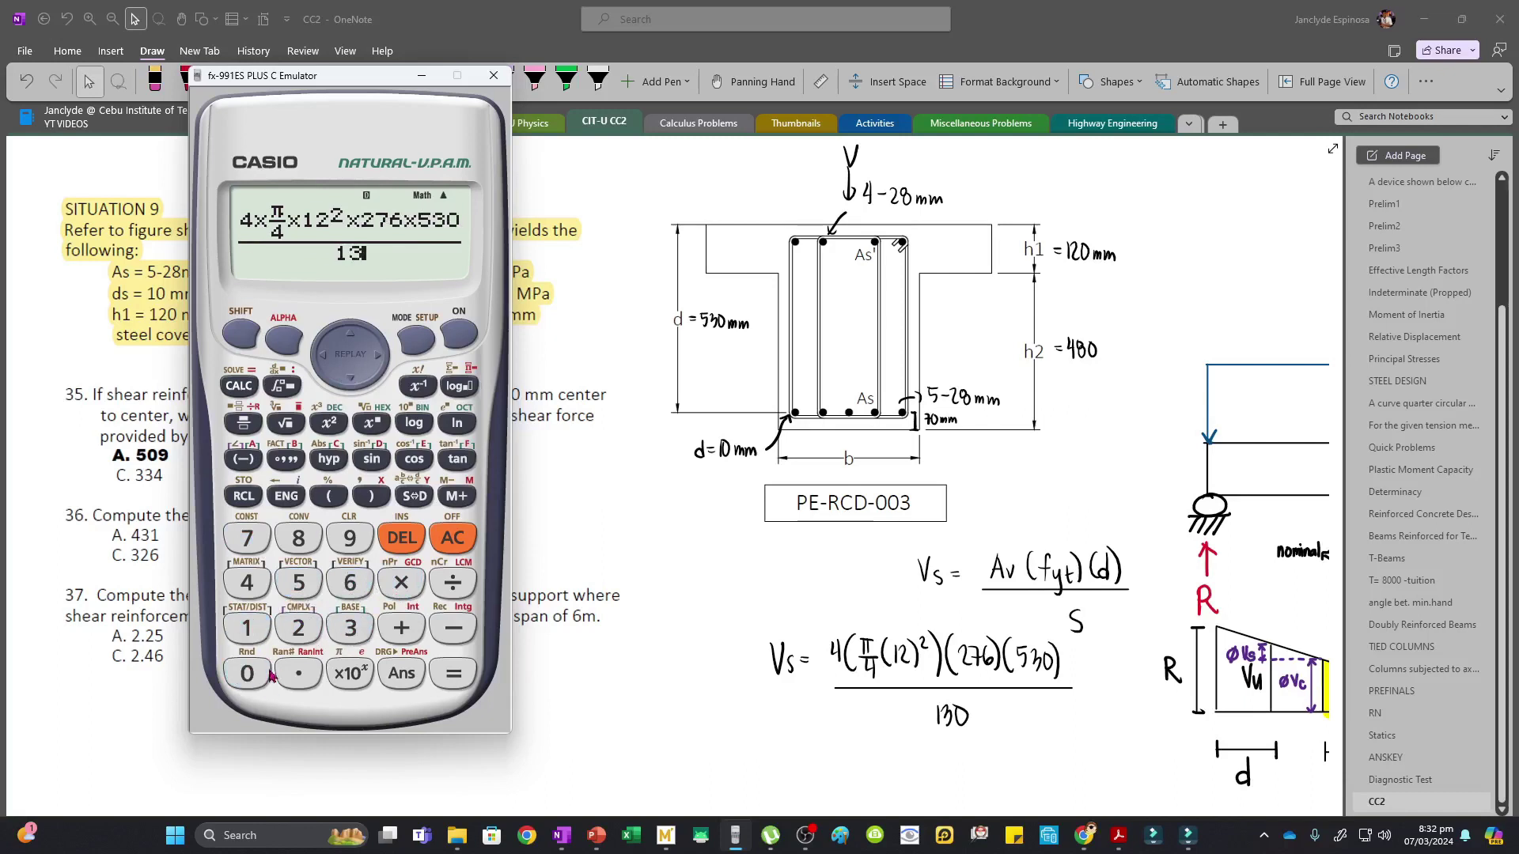
click(247, 673)
click(453, 673)
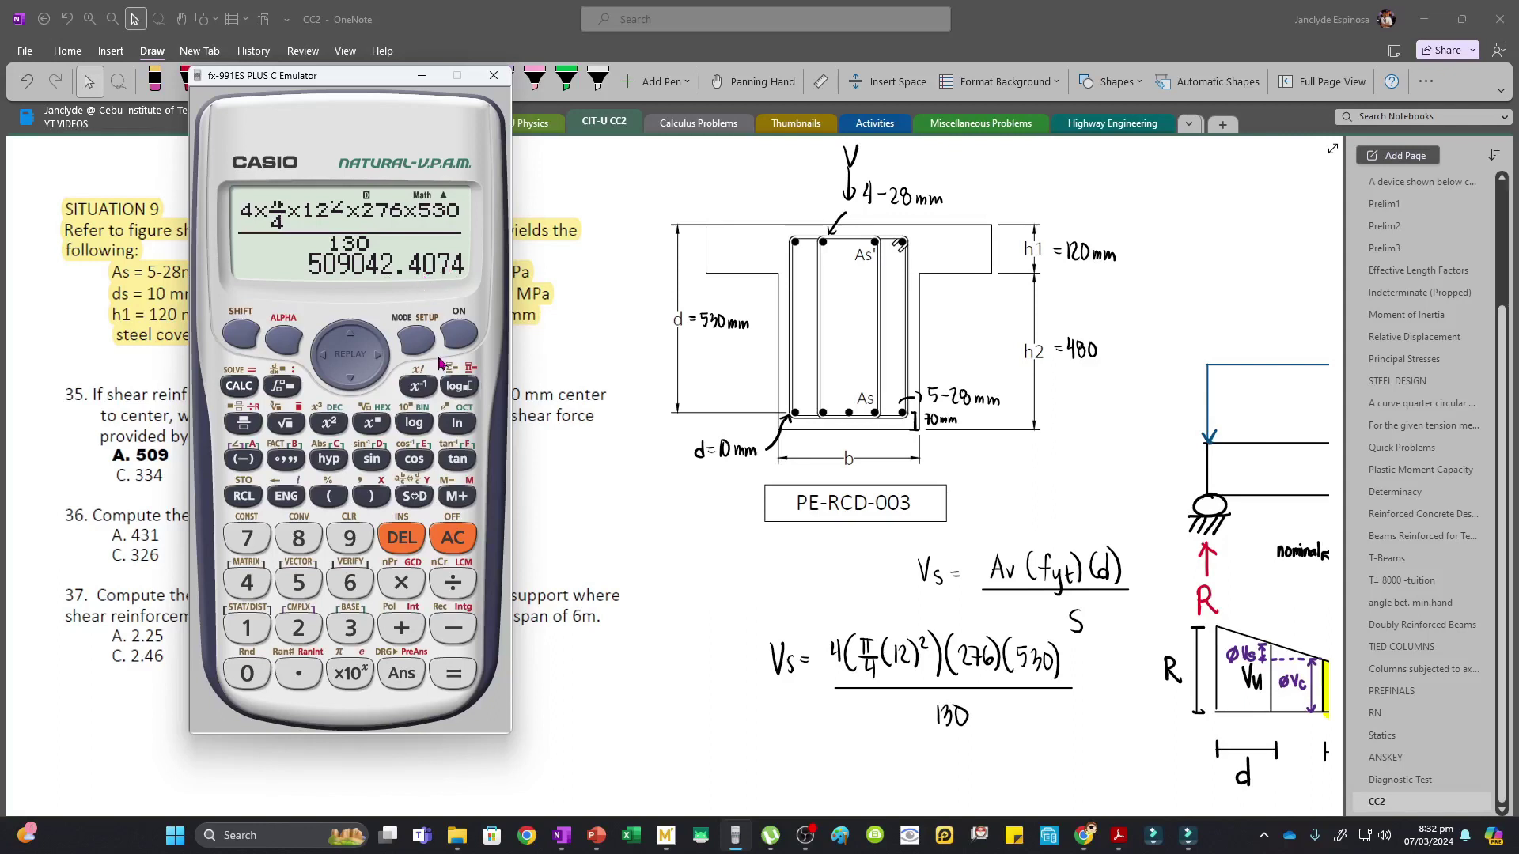
Divide the calculator's last answer by 1000 to convert Vs to kilonewtons
click(448, 590)
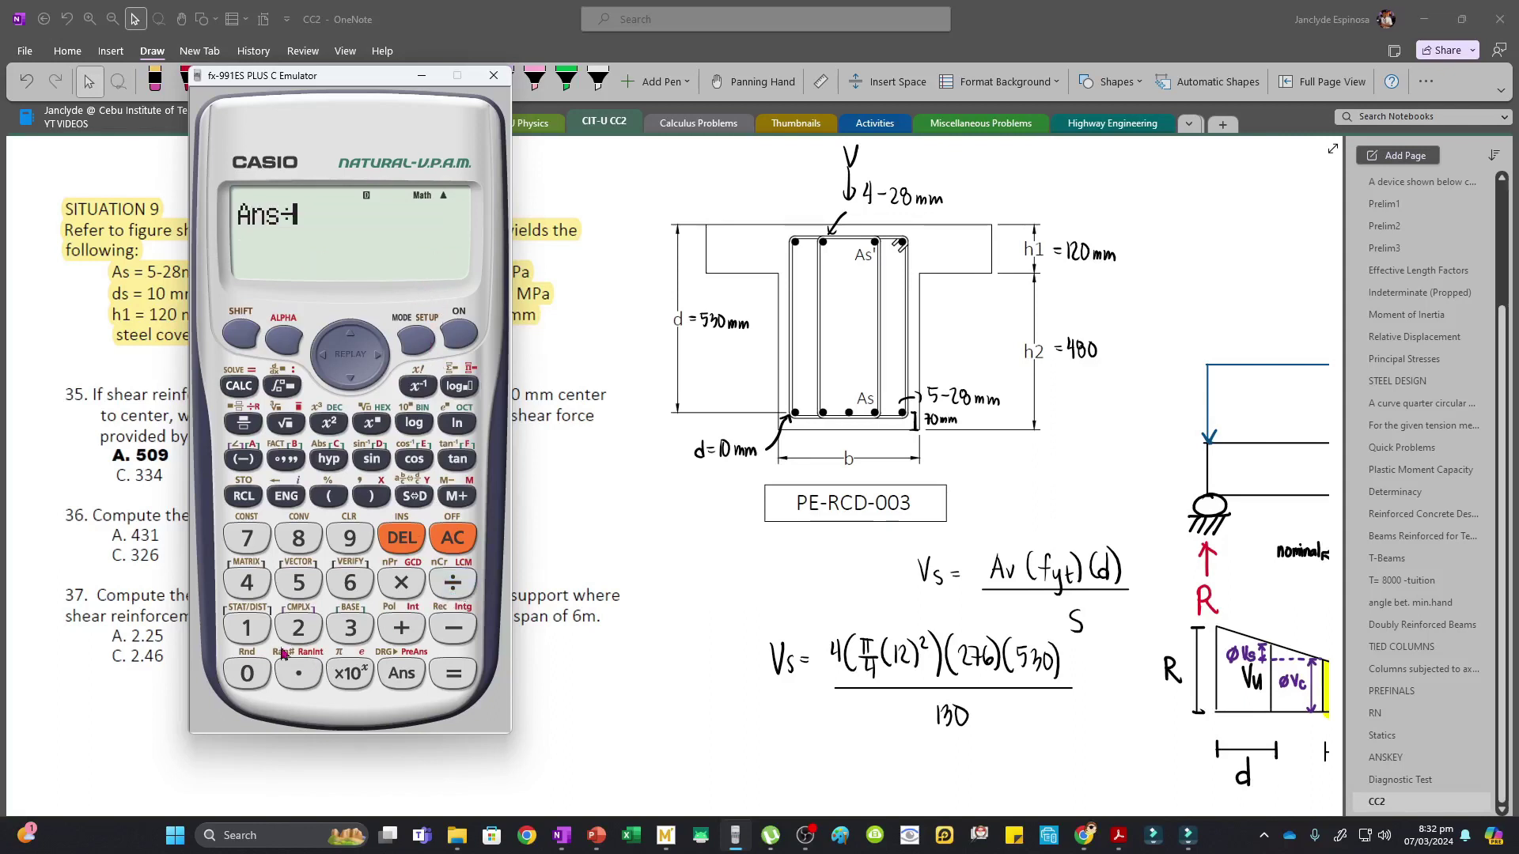
click(247, 629)
click(246, 673)
click(247, 674)
click(247, 673)
click(452, 673)
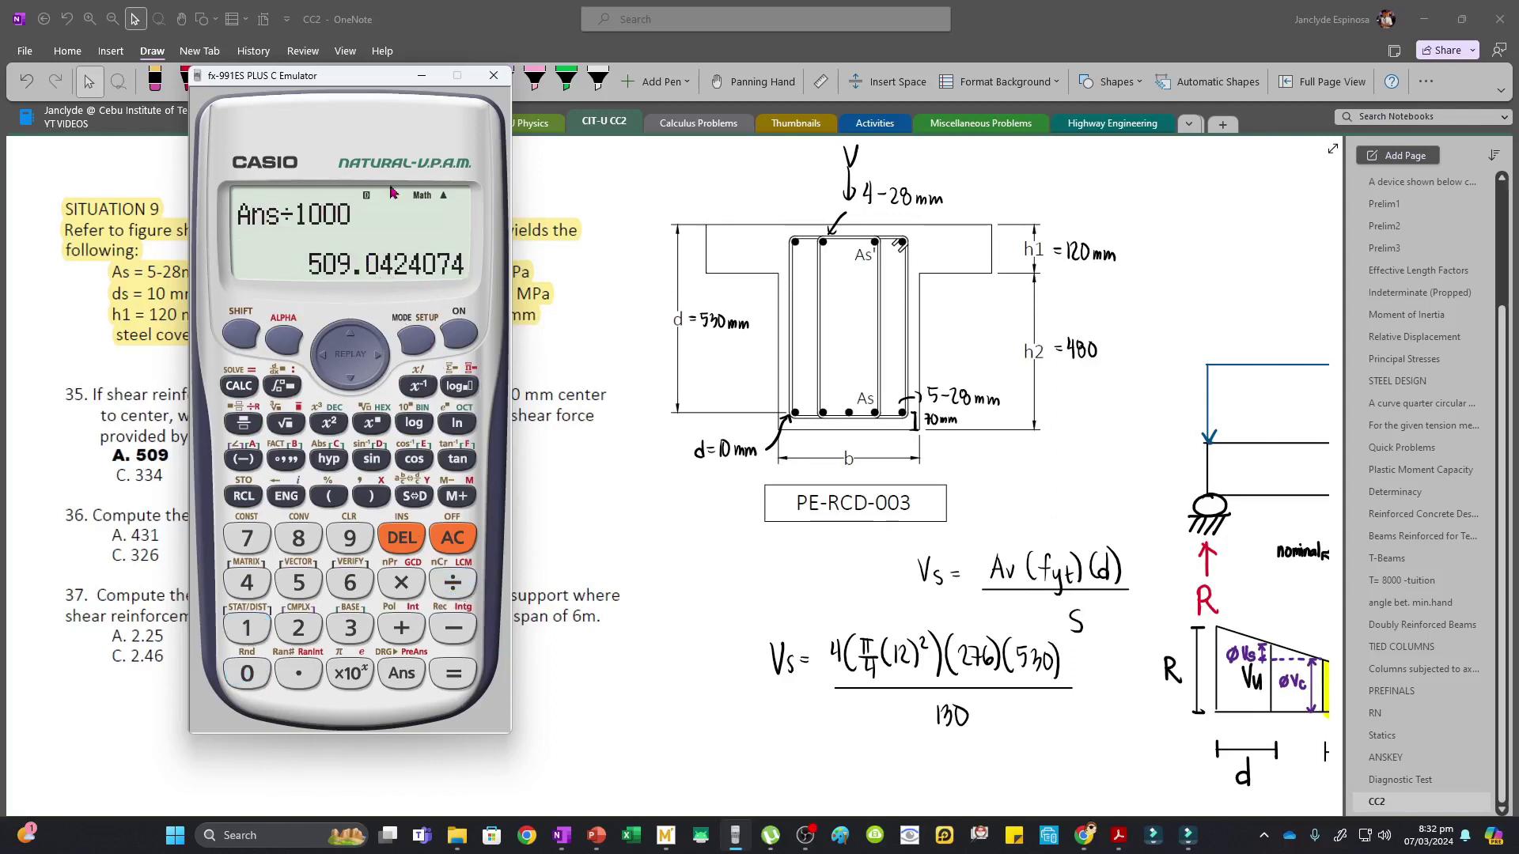
Put the calculator away and write the boxed result Vs = 509 kN under the Vs substitution
click(422, 76)
mouse_move(801, 738)
mouse_down()
mouse_move(853, 766)
mouse_move(872, 747)
mouse_up()
mouse_move(896, 752)
mouse_down()
mouse_move(891, 771)
mouse_move(917, 769)
mouse_up()
drag(920, 769, 935, 746)
drag(792, 731, 791, 733)
drag(946, 793, 956, 781)
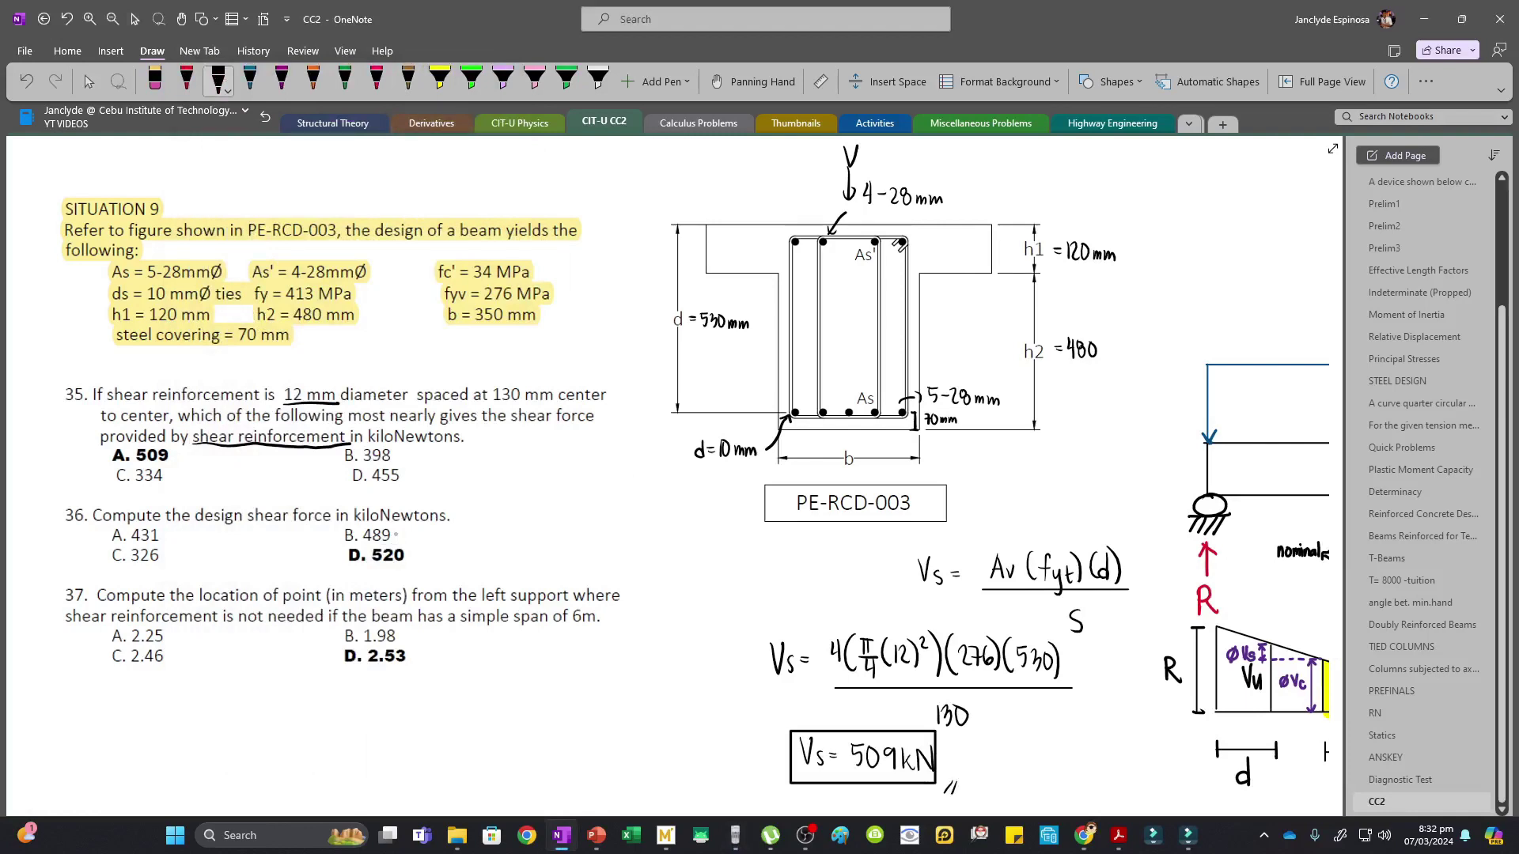
Circle answer A of question 35 and try circling "design shear force" in question 36
drag(131, 445, 134, 448)
mouse_move(326, 494)
mouse_down()
mouse_move(206, 542)
mouse_move(312, 492)
mouse_up()
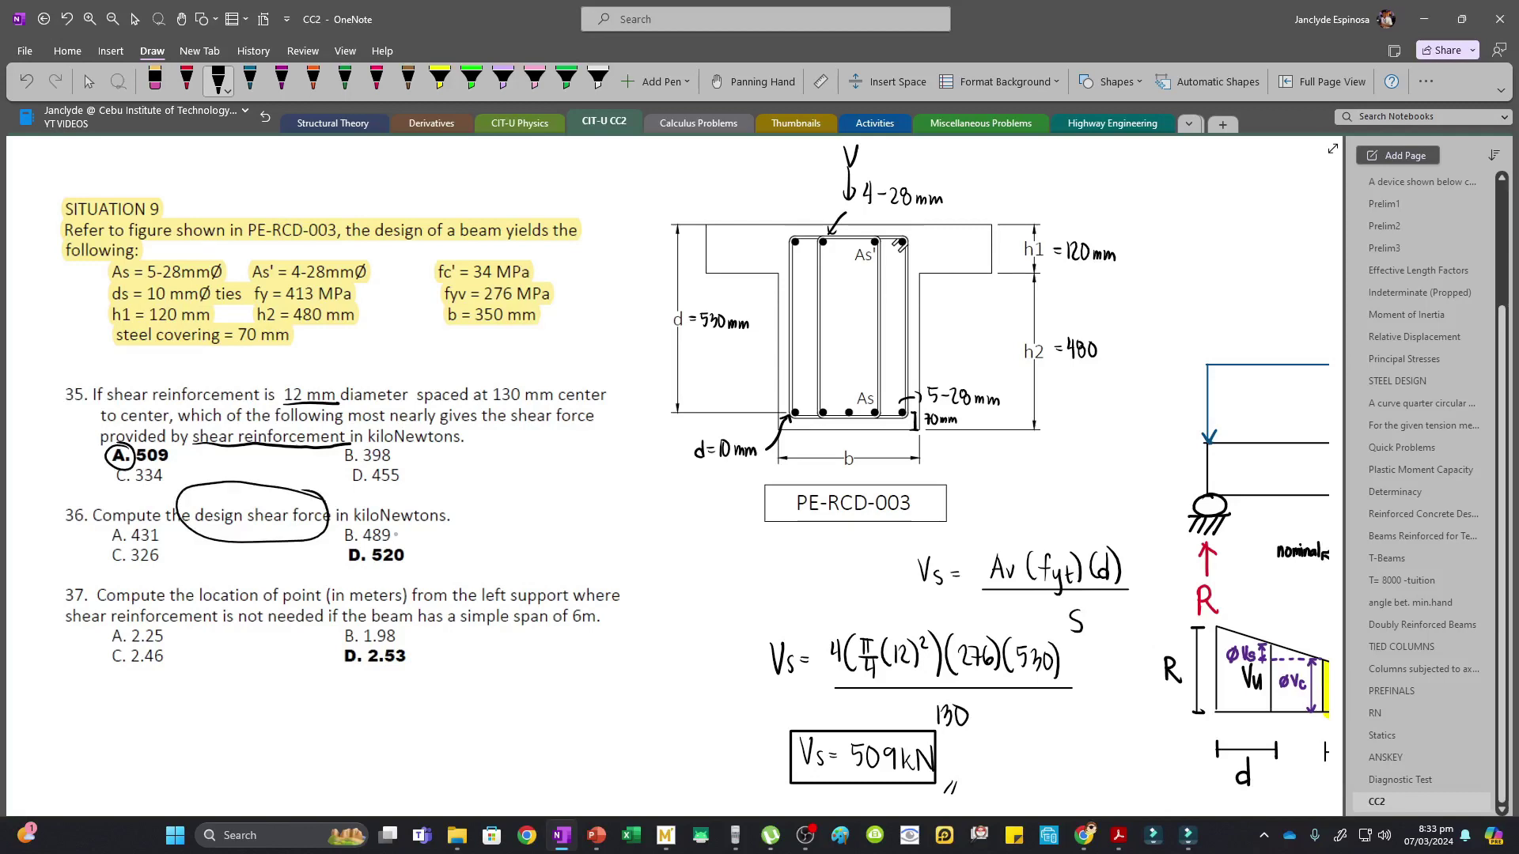
key(ctrl+z)
scroll(435, 566, down, 1)
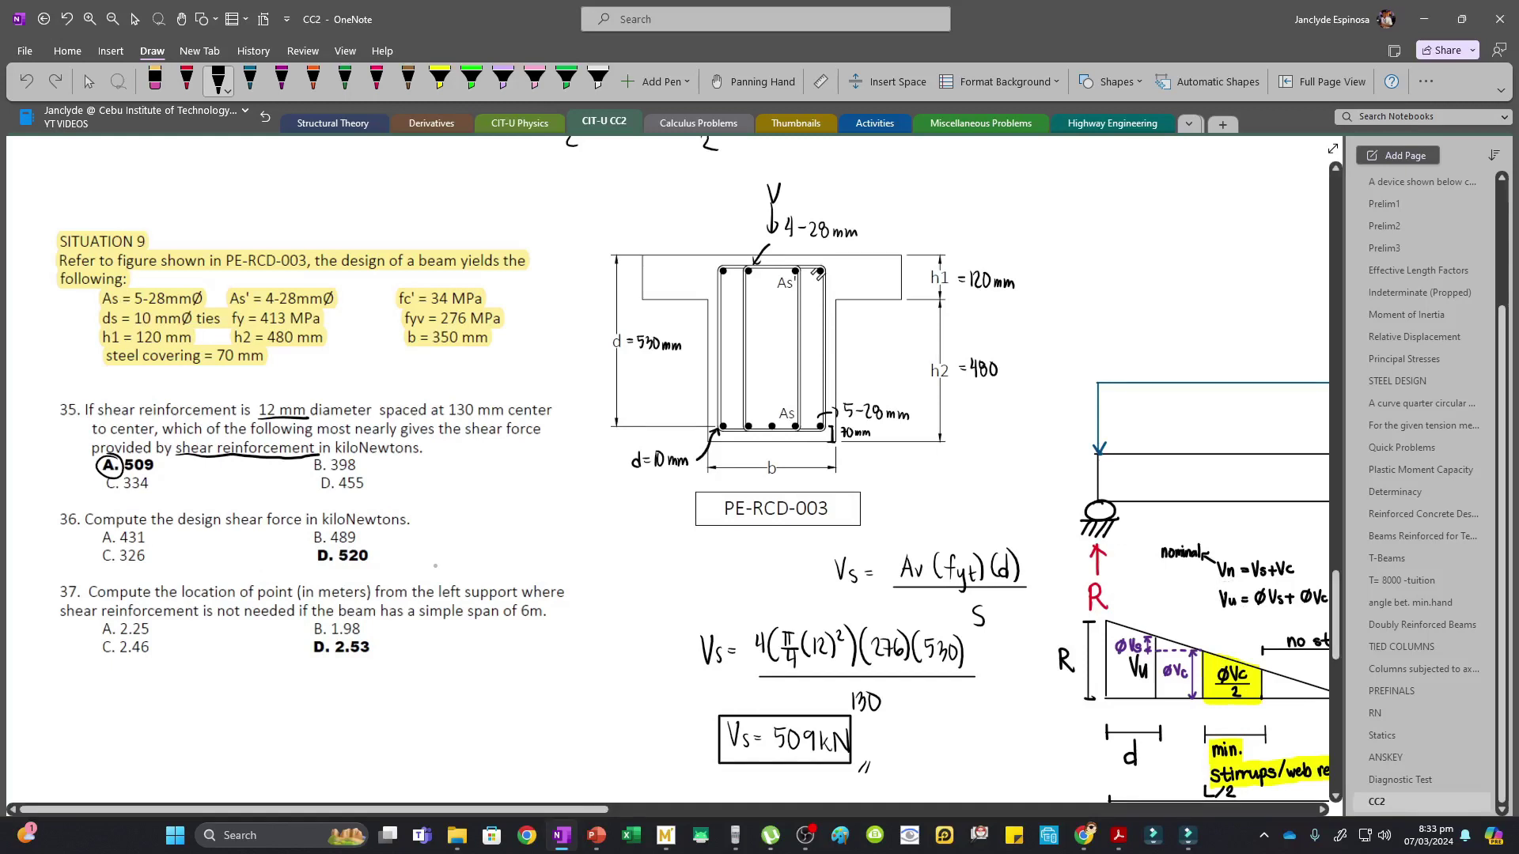
Write the formula Vu = φ(Vs+Vc) beside question 36
drag(432, 507, 445, 505)
drag(446, 515, 457, 526)
drag(466, 517, 477, 517)
drag(467, 522, 498, 509)
mouse_move(503, 505)
mouse_down()
mouse_move(490, 527)
mouse_move(584, 535)
mouse_up()
Annotate the Vu formula with 0.75 for φ and 0.17λ for Vc, marking λ as 1
scroll(630, 662, down, 2)
mouse_move(514, 367)
mouse_down()
mouse_move(504, 357)
mouse_move(499, 420)
mouse_move(530, 438)
mouse_up()
key(ctrl+z)
mouse_move(546, 420)
mouse_down()
mouse_move(536, 436)
mouse_move(627, 434)
mouse_up()
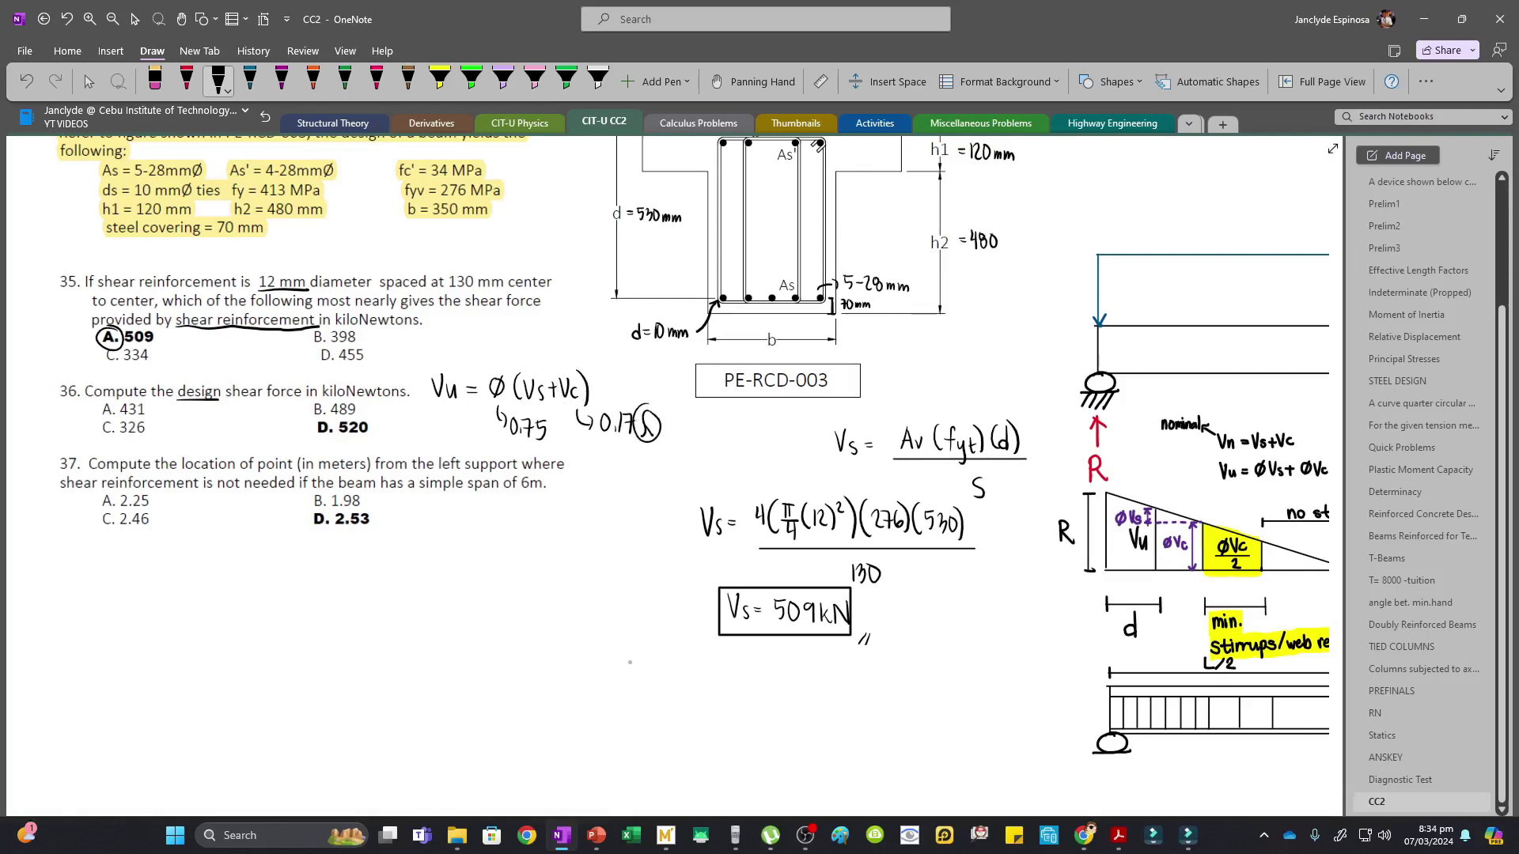
drag(639, 370, 640, 386)
drag(643, 401, 645, 389)
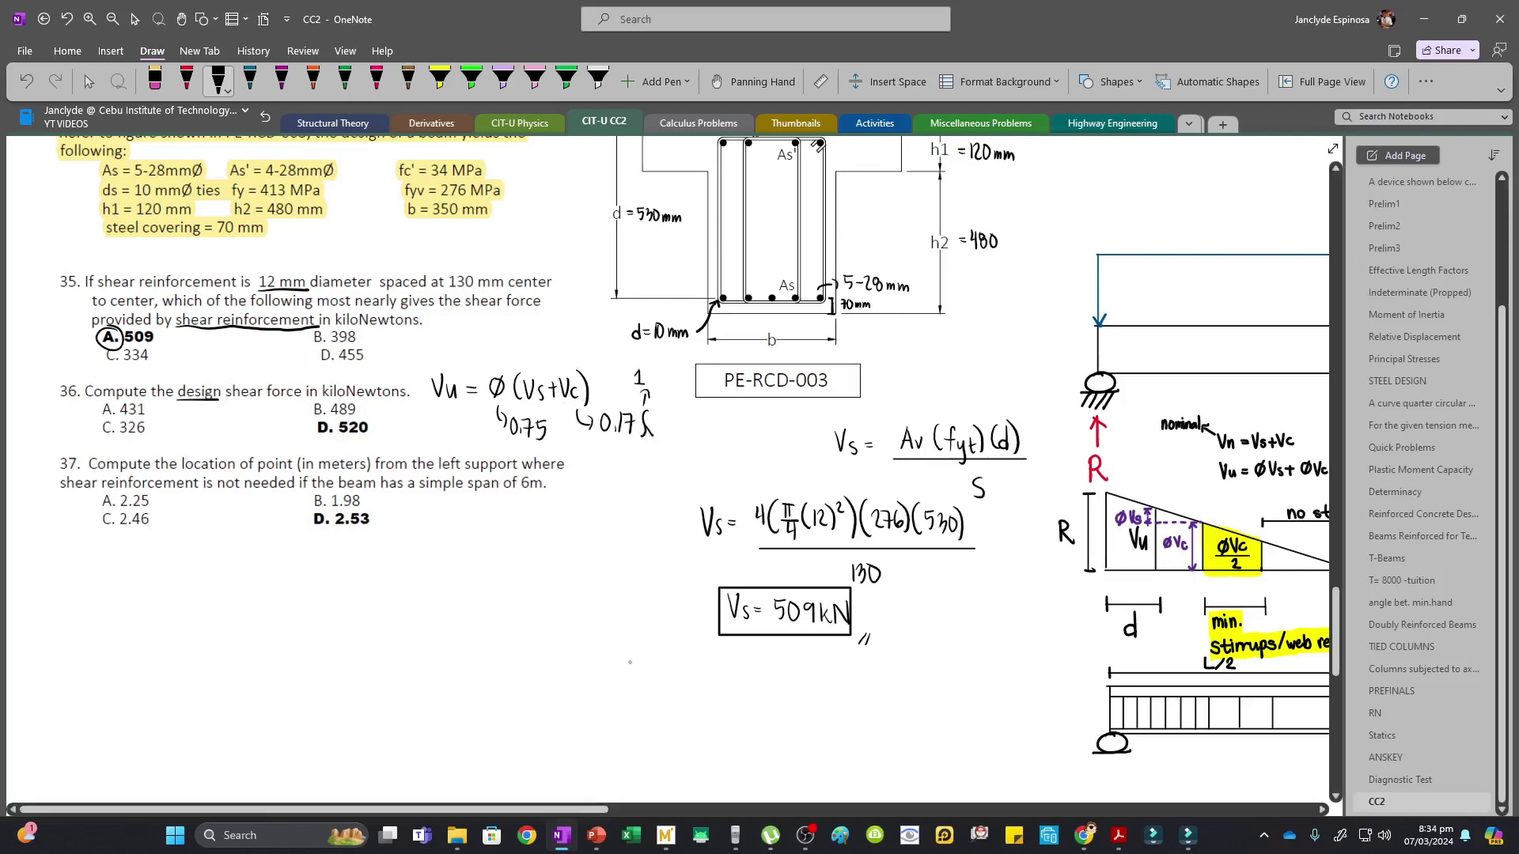
Complete the Vc expression after 0.17λ with √fc' bd
scroll(614, 707, up, 3)
scroll(629, 689, down, 3)
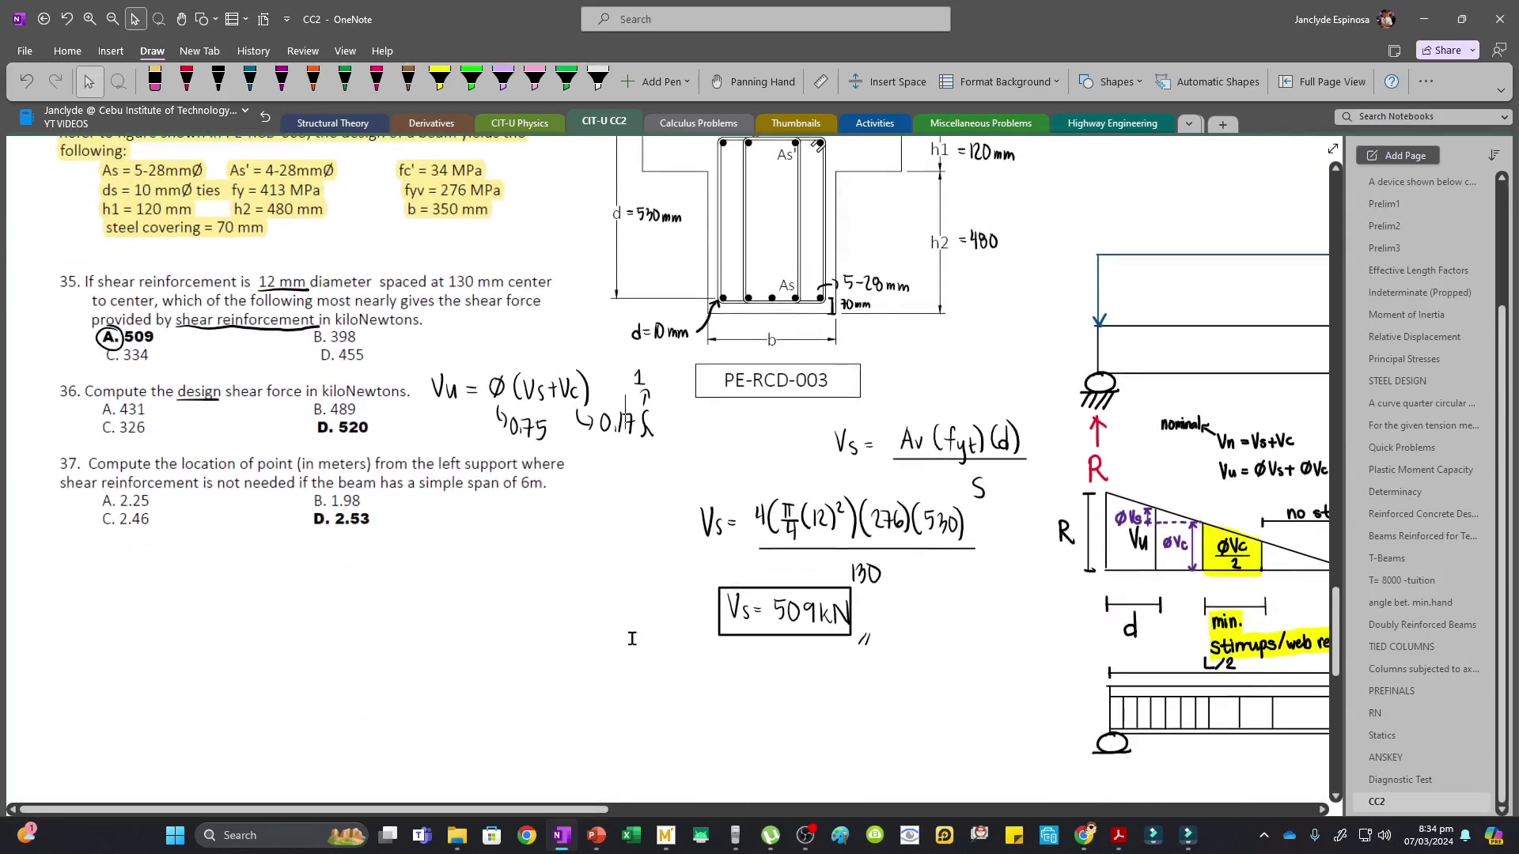
scroll(451, 541, right, 2)
mouse_move(519, 457)
mouse_down()
mouse_move(552, 444)
mouse_move(566, 476)
mouse_move(590, 472)
mouse_up()
scroll(469, 808, down, 1)
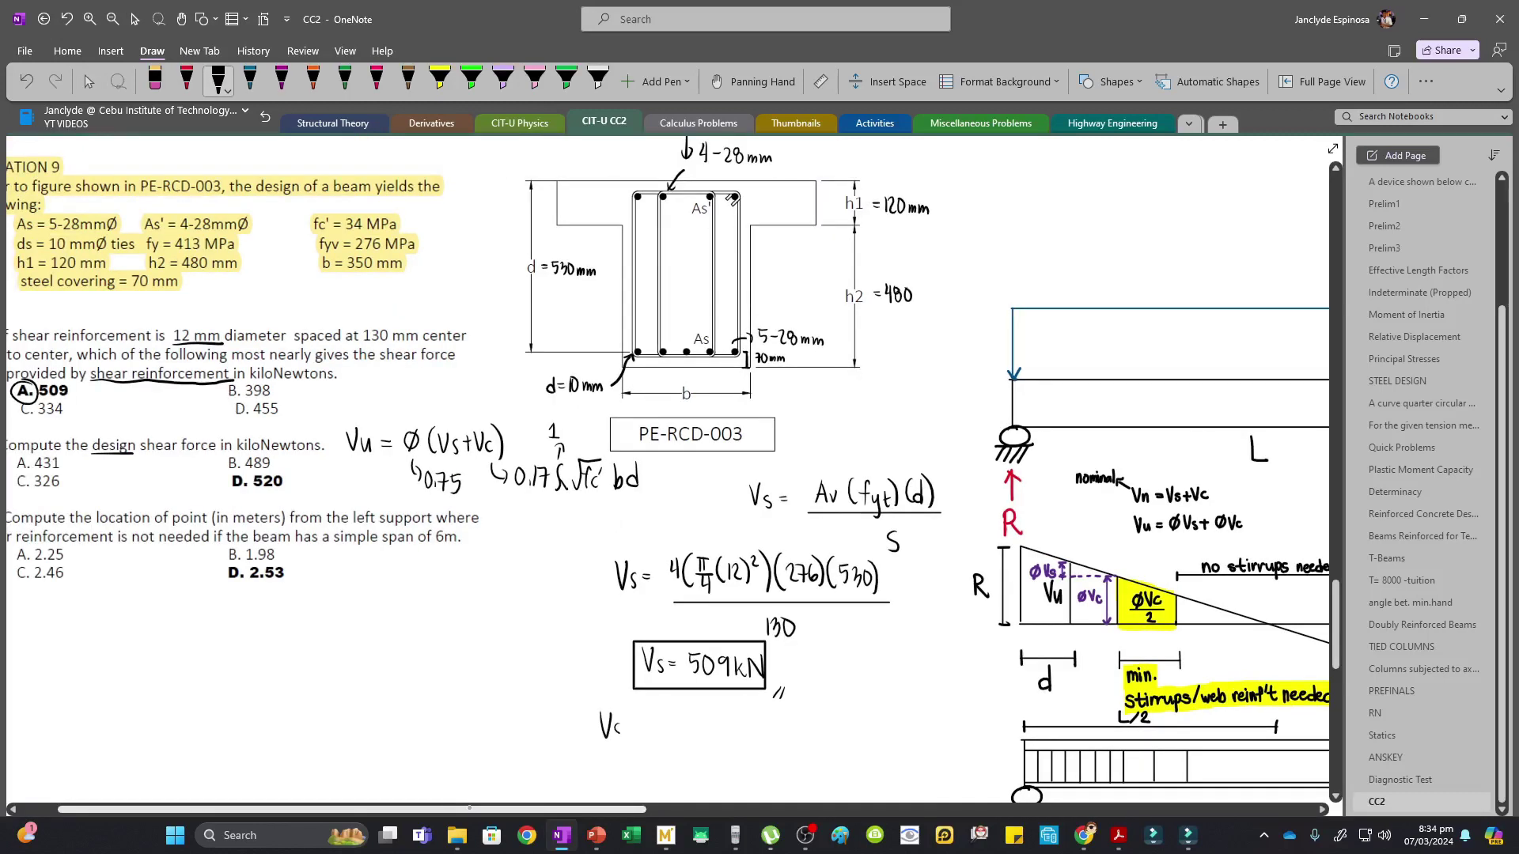
Write Vc = 0.17(1)√34 (350) below the boxed Vs and label the section width b = 350 mm
drag(623, 723, 620, 737)
drag(629, 726, 638, 726)
drag(629, 734, 638, 734)
drag(659, 716, 659, 718)
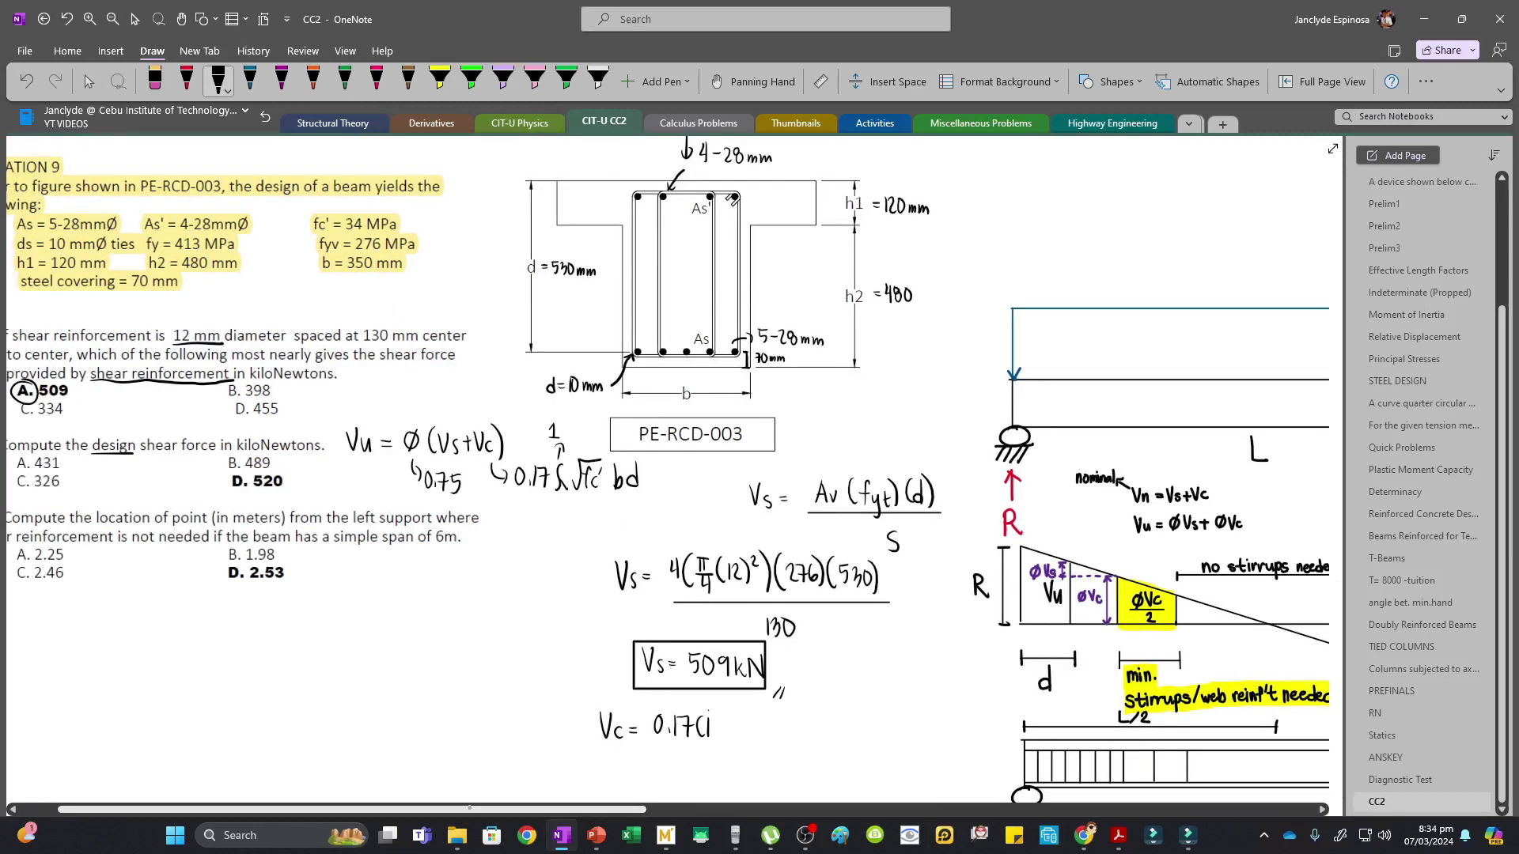
mouse_move(748, 717)
mouse_down()
mouse_move(748, 738)
mouse_move(772, 733)
mouse_up()
drag(766, 720, 766, 740)
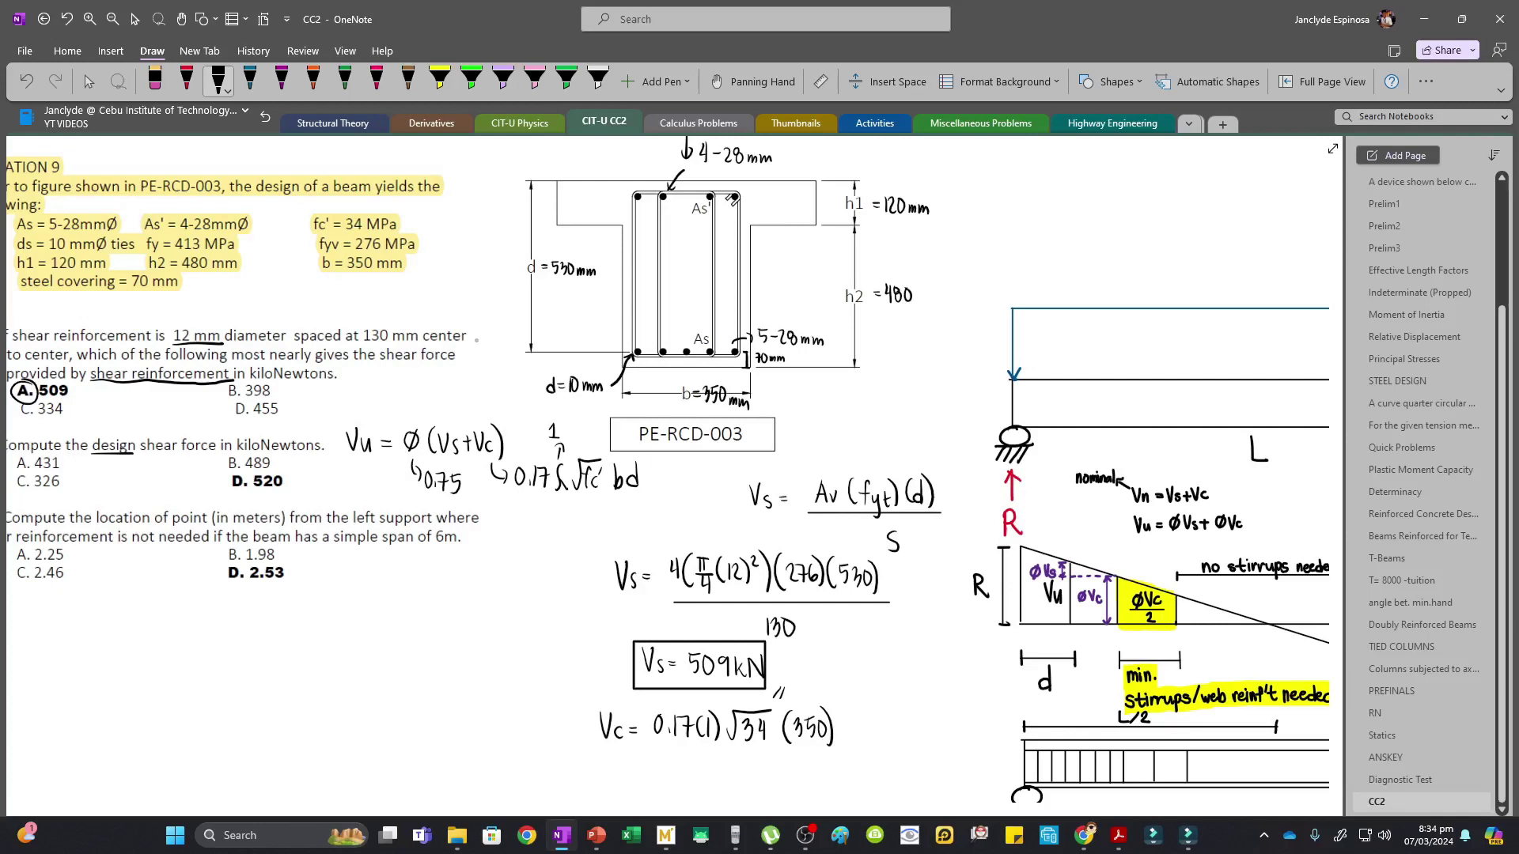
Finish the Vc substitution with the effective depth factor (530)
drag(576, 254, 584, 262)
key(ctrl+z)
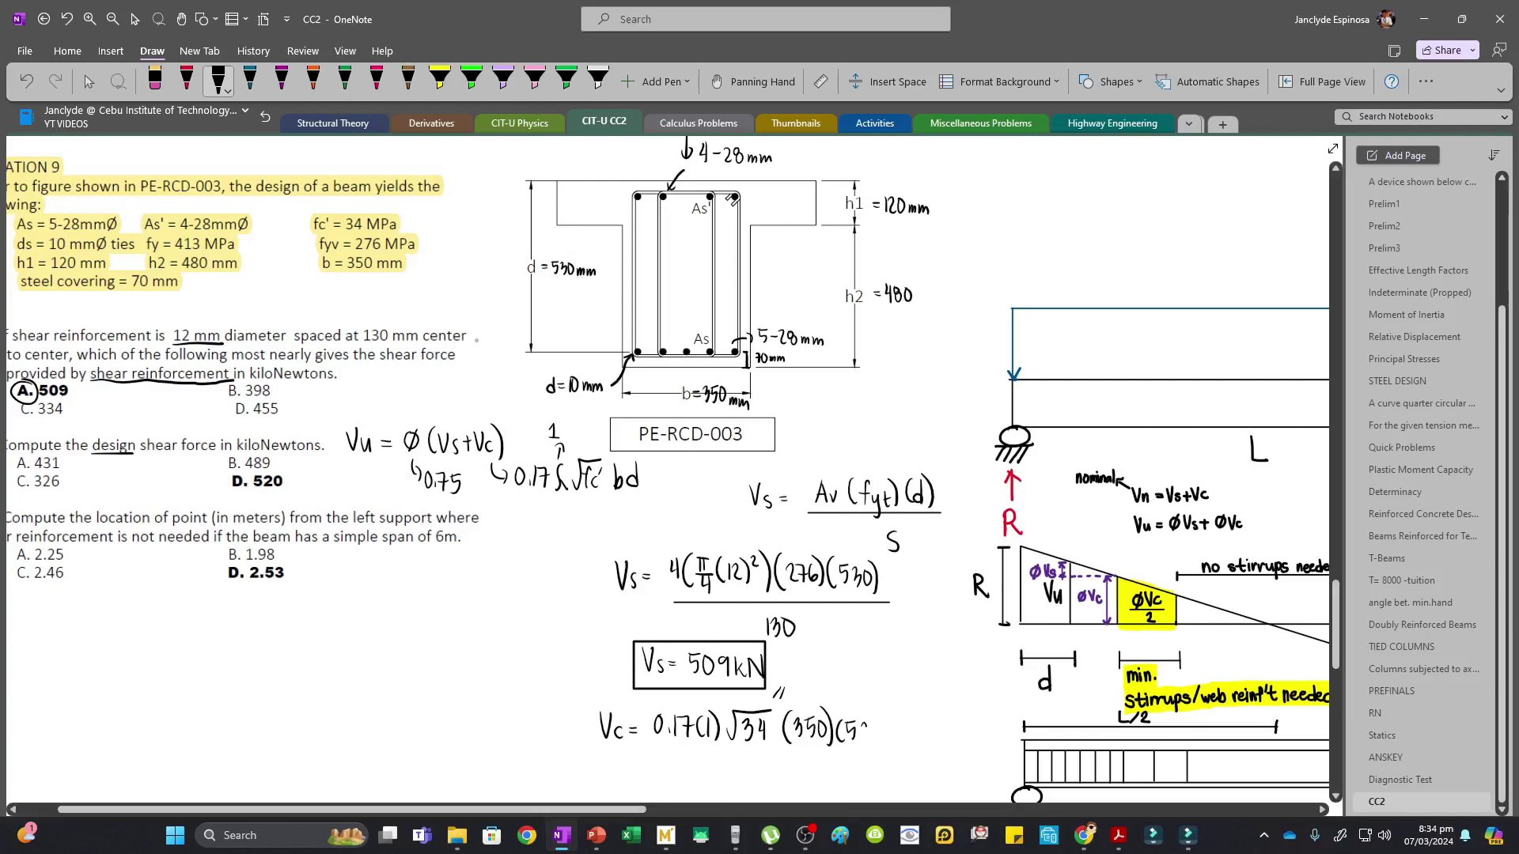
drag(861, 722, 861, 744)
drag(884, 723, 881, 748)
scroll(552, 580, down, 3)
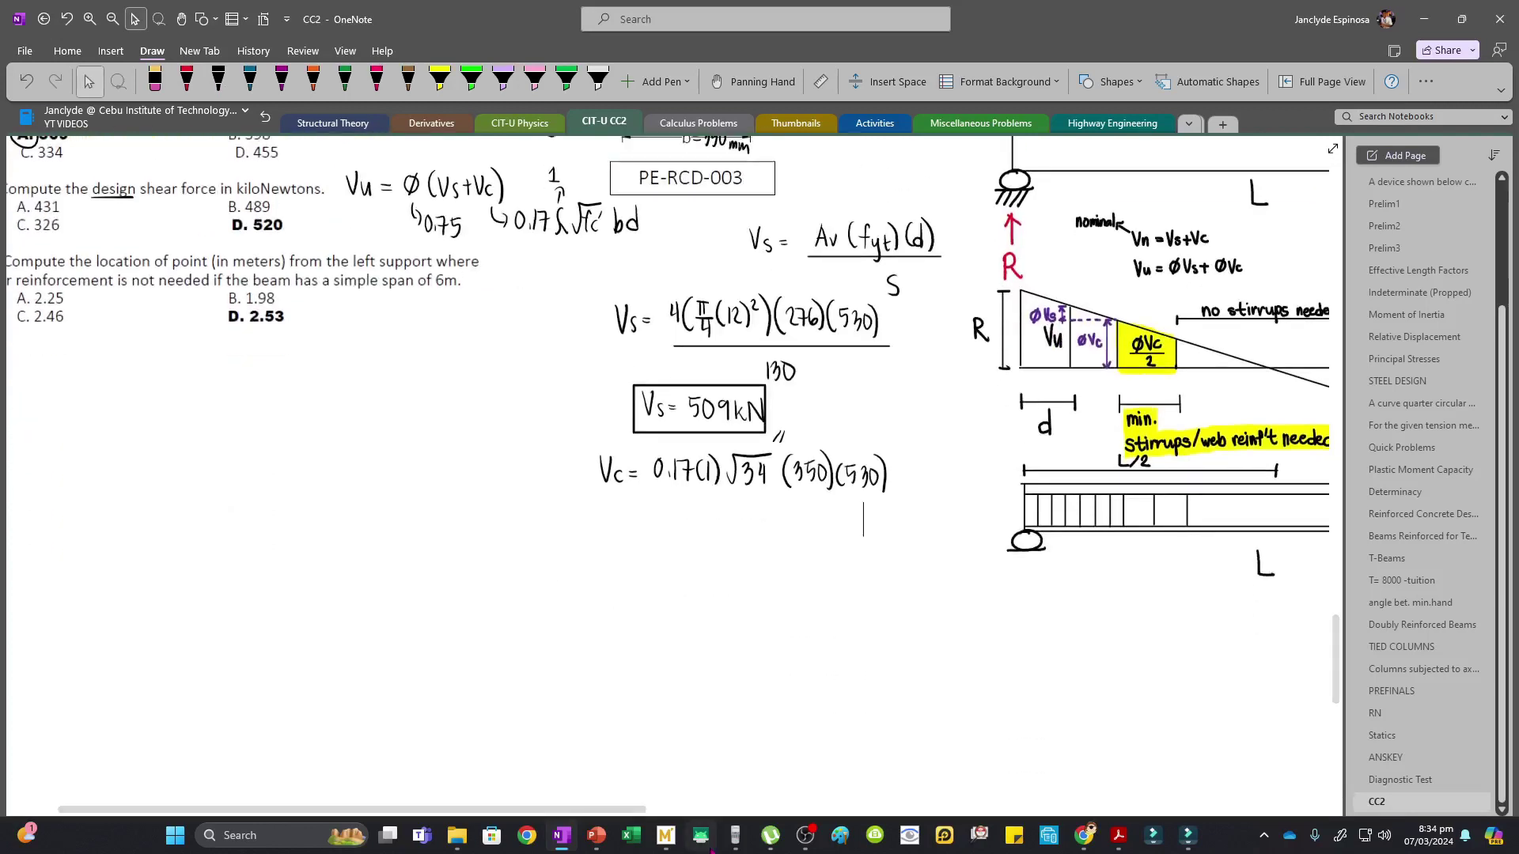
Switch to the calculator emulator and start the Vc product with .17×√34×
click(734, 837)
click(255, 674)
click(388, 590)
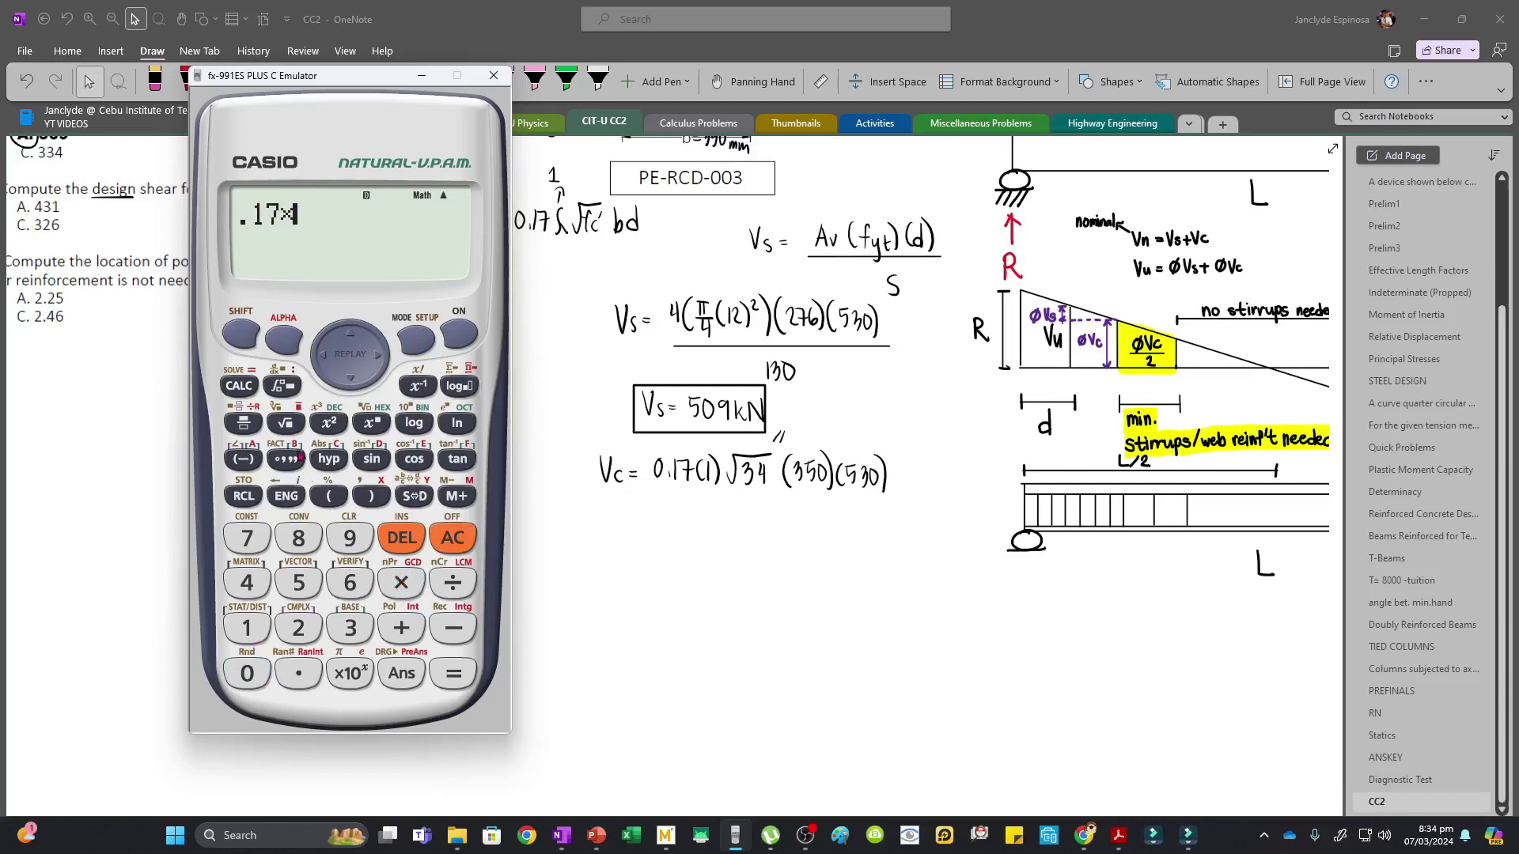
click(284, 421)
click(363, 626)
click(260, 589)
click(375, 355)
click(400, 587)
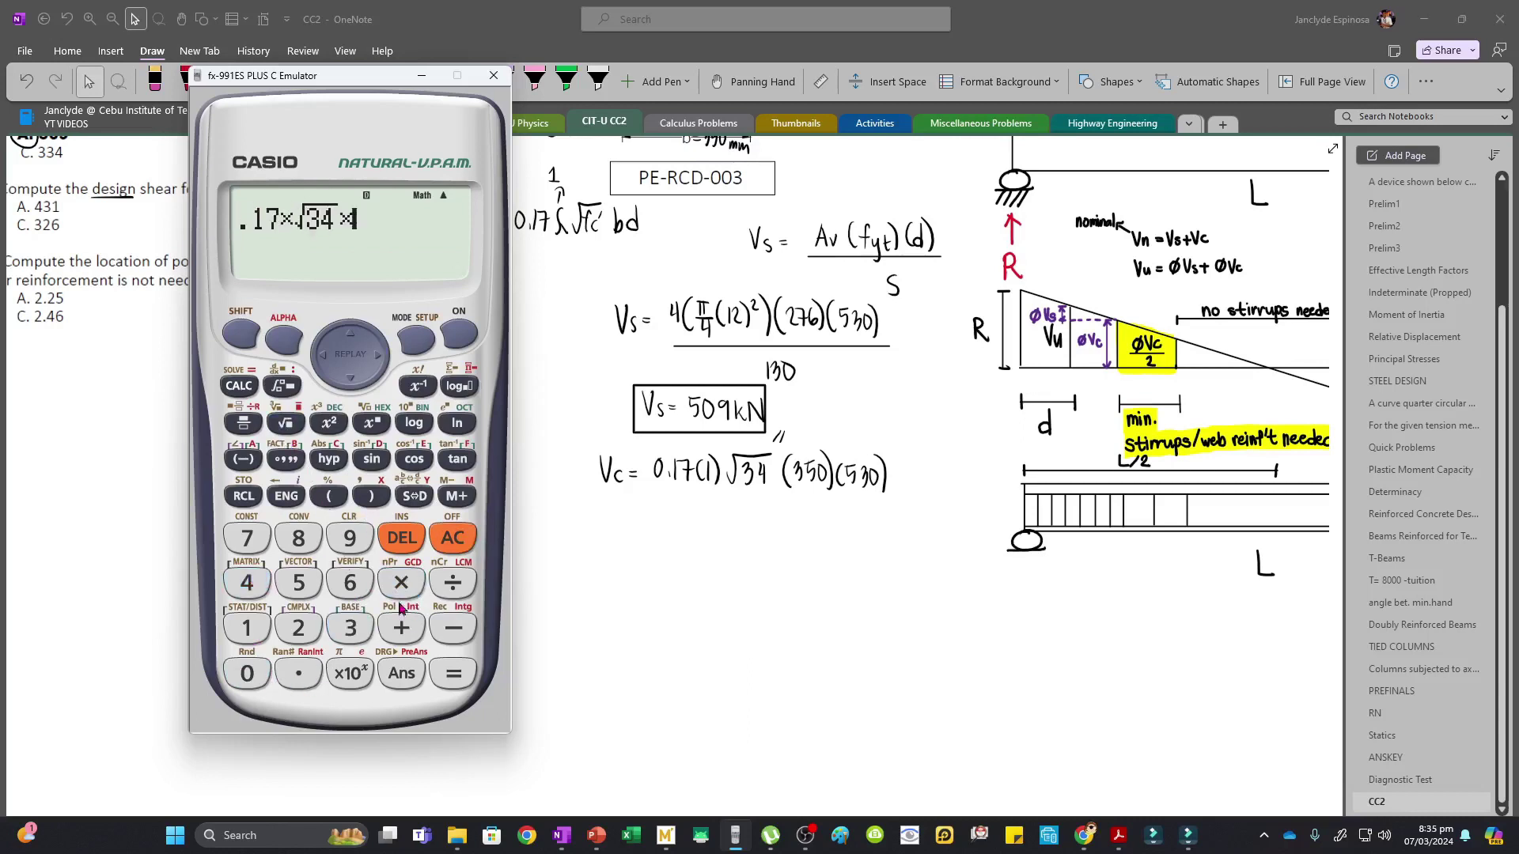
Complete the calculator product with 350×530, evaluate it and divide the answer by 1000
click(353, 627)
click(303, 589)
click(267, 674)
text(*)
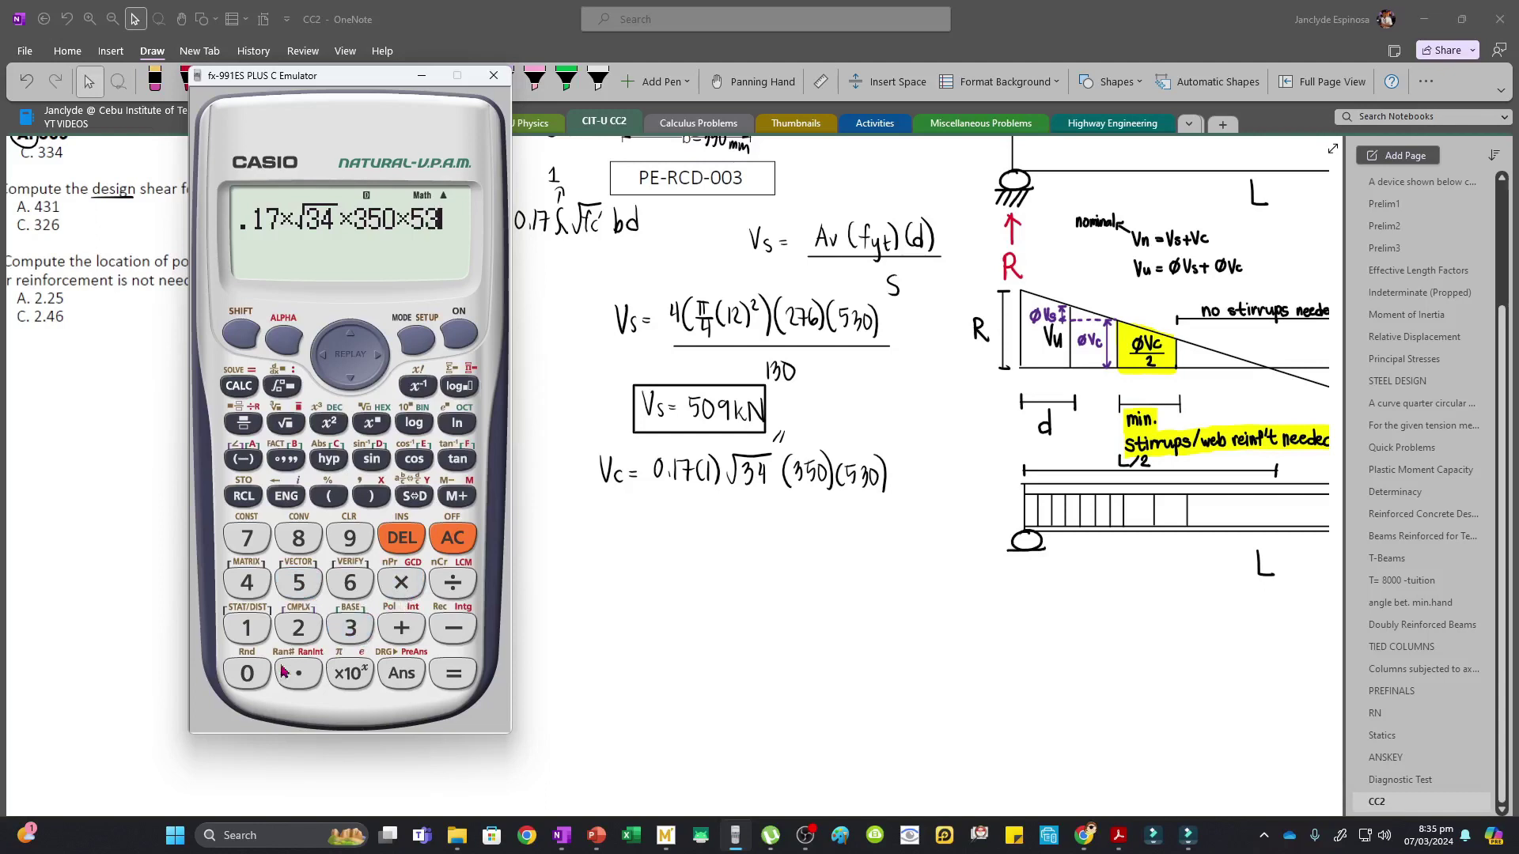
text(0)
key(Return)
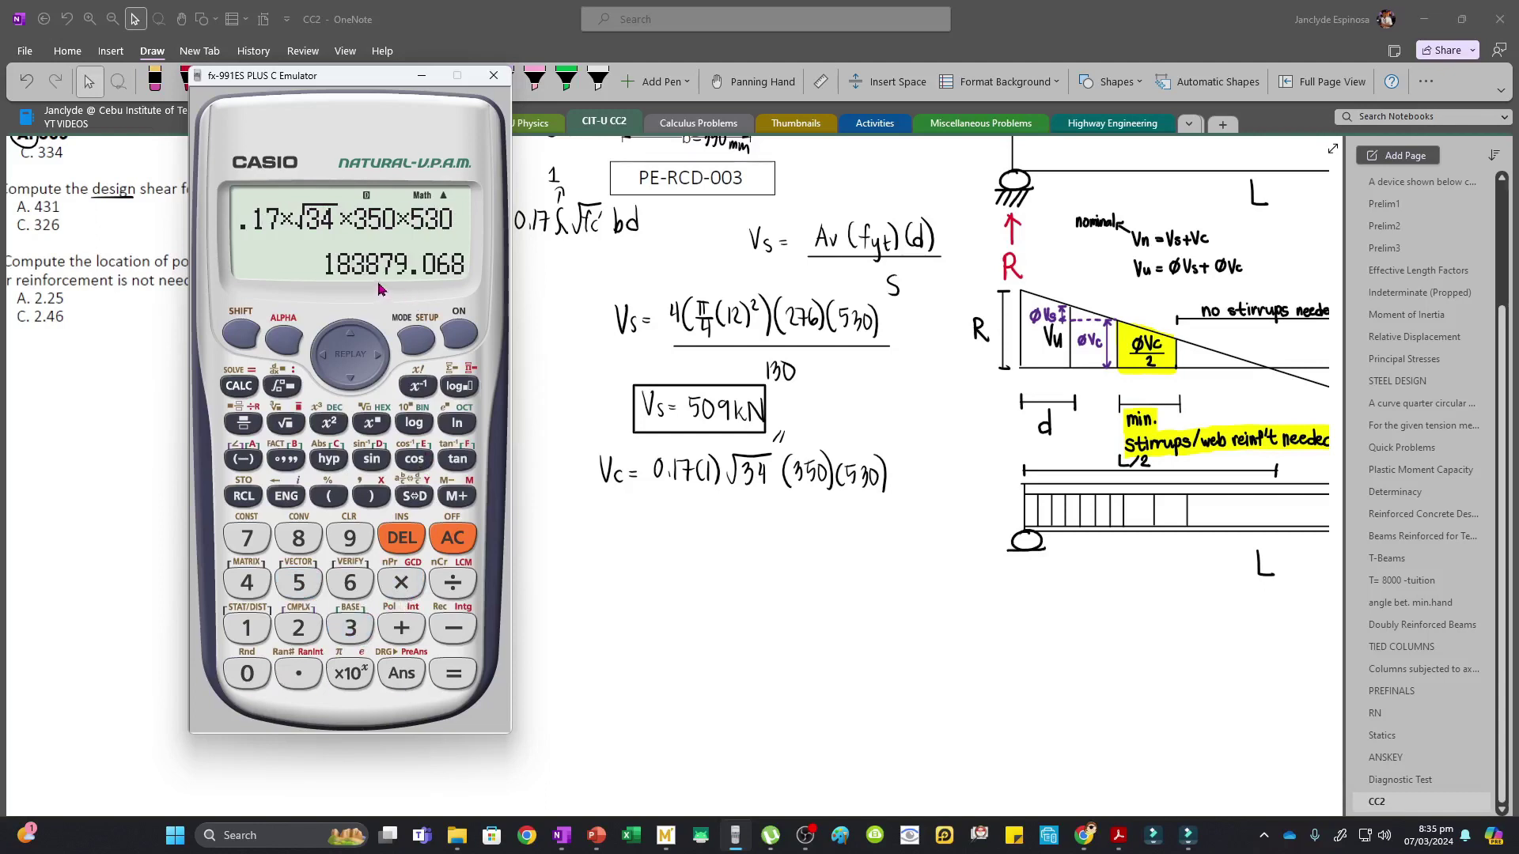
text(/1000)
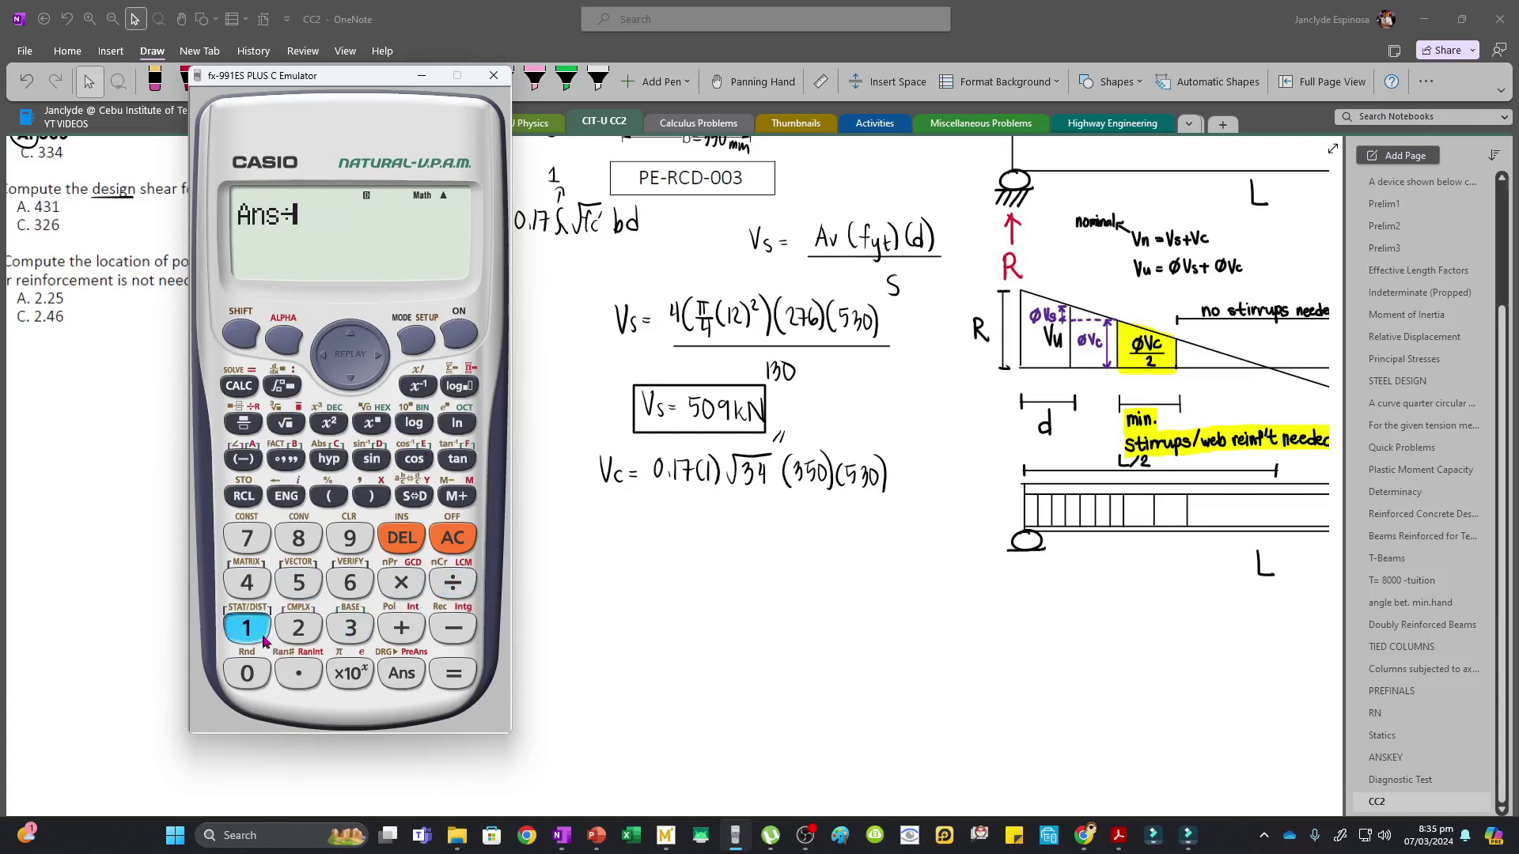
key(Return)
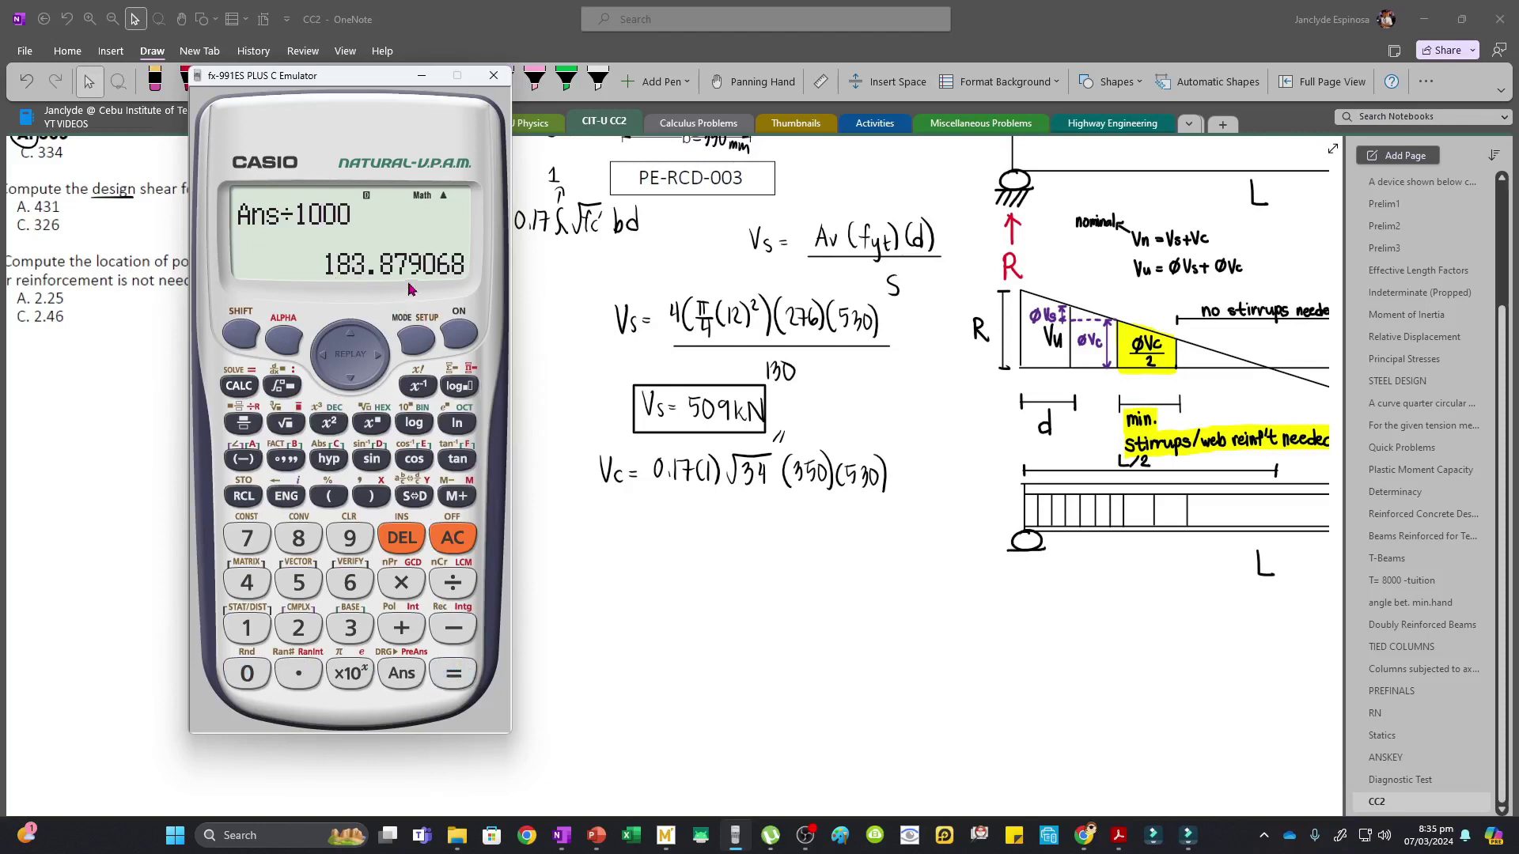
Back in the notes, write the underlined result Vc = 183.88 kN and, below it, Vu = φ(Vs+Vc)
click(421, 75)
drag(646, 514, 660, 515)
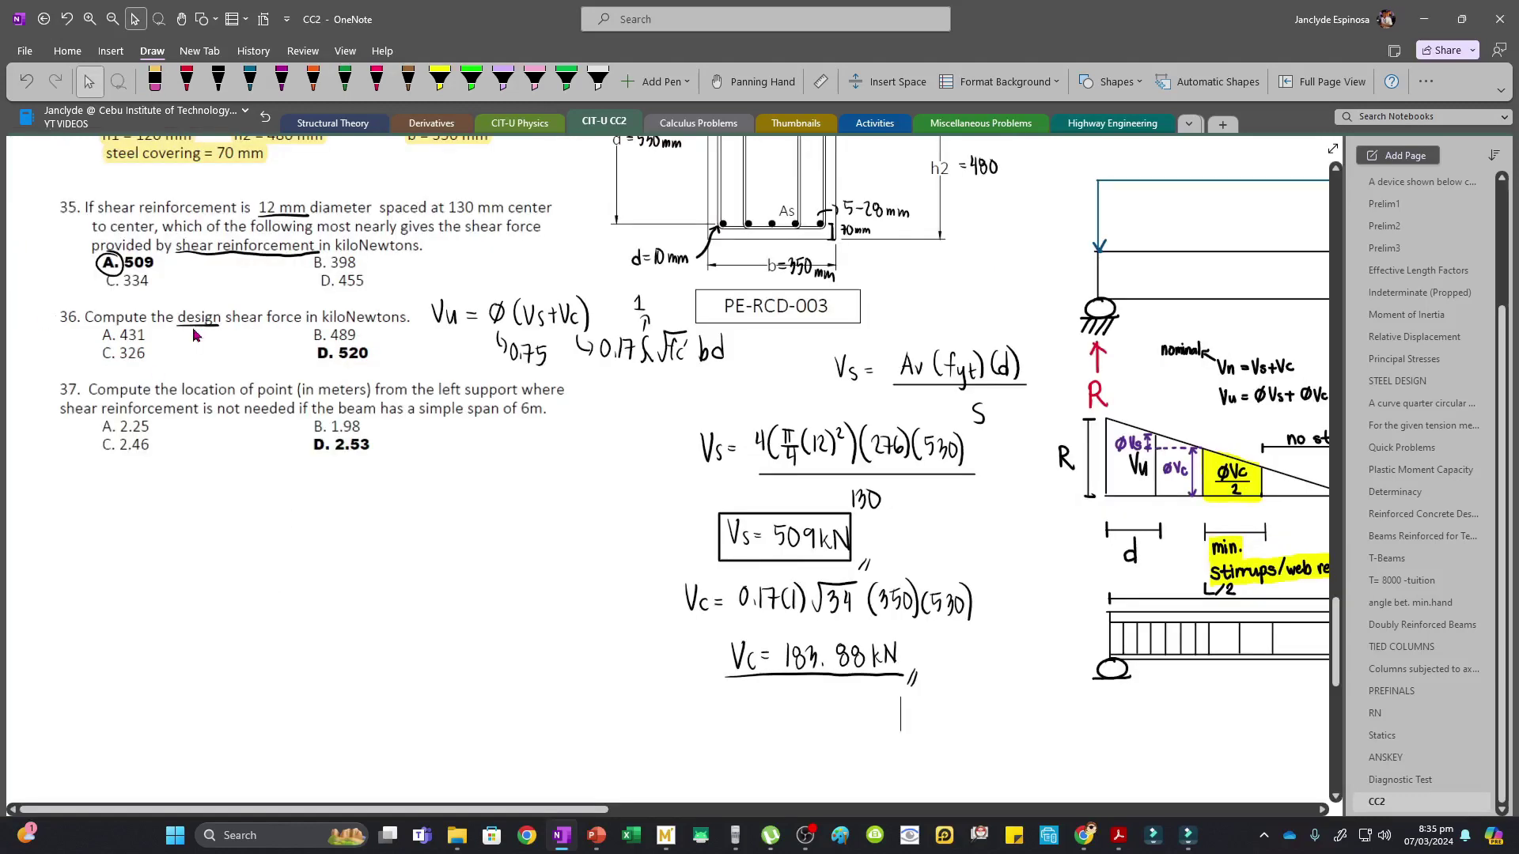
click(218, 80)
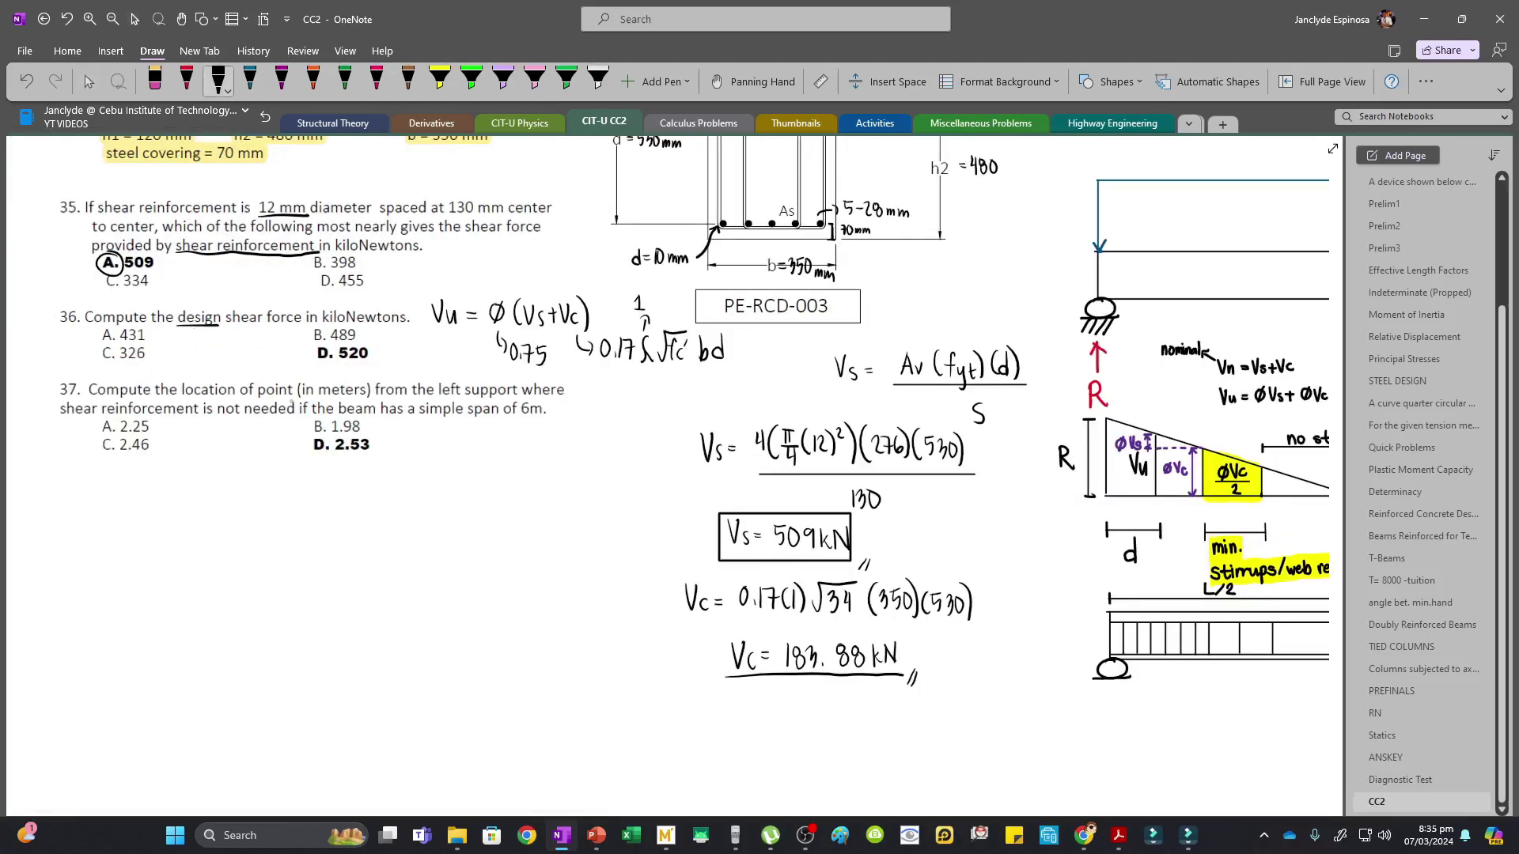
mouse_move(647, 712)
mouse_down()
mouse_move(687, 723)
mouse_move(715, 710)
mouse_up()
drag(731, 704, 728, 734)
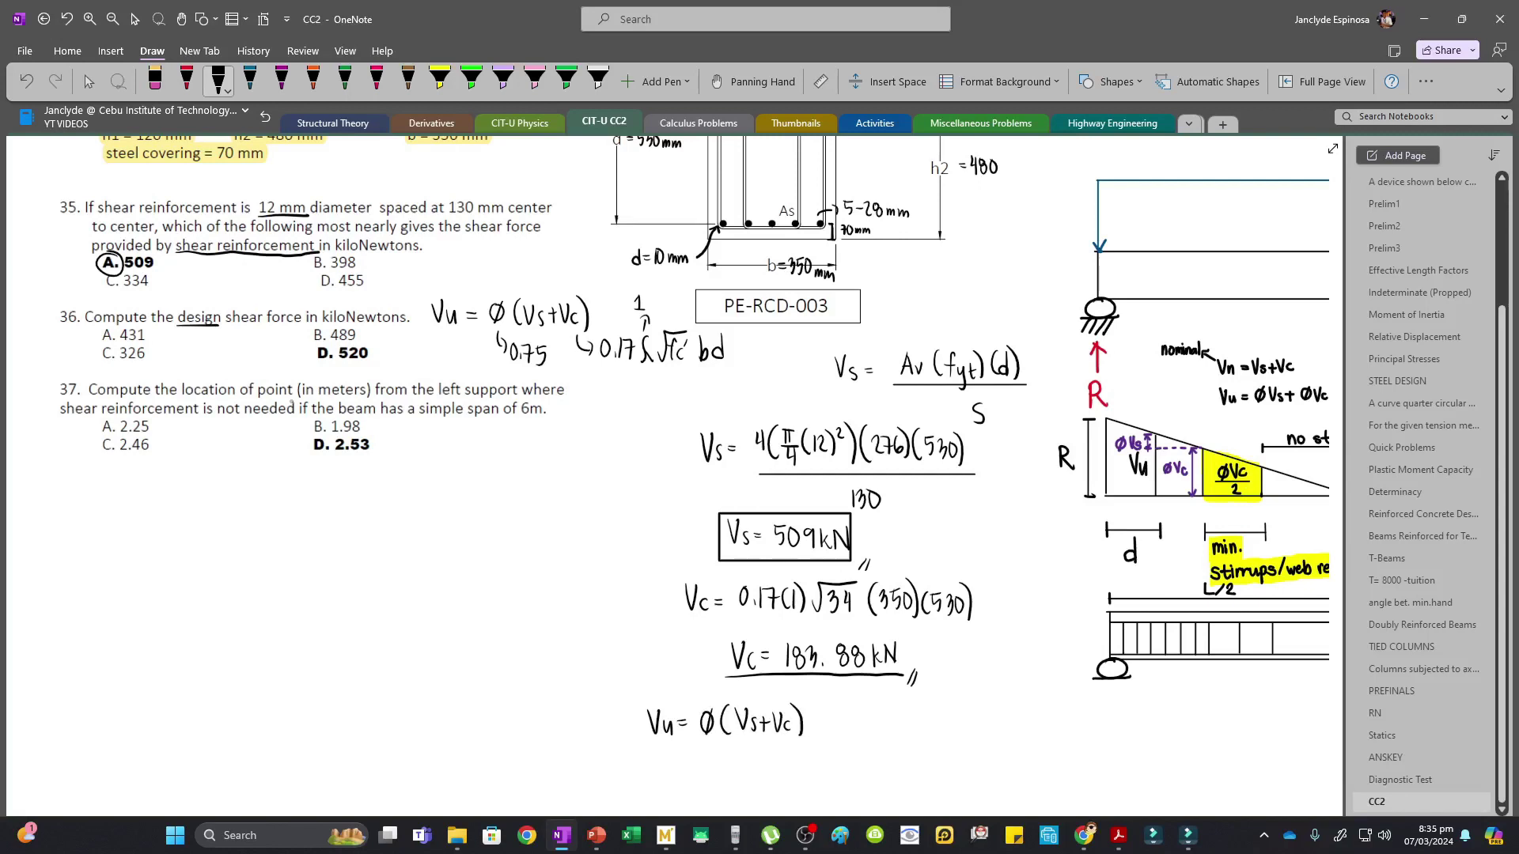
Write the substitution = 0.75(509 + 183.88) = under the Vu formula
drag(736, 754, 726, 772)
drag(747, 751, 748, 783)
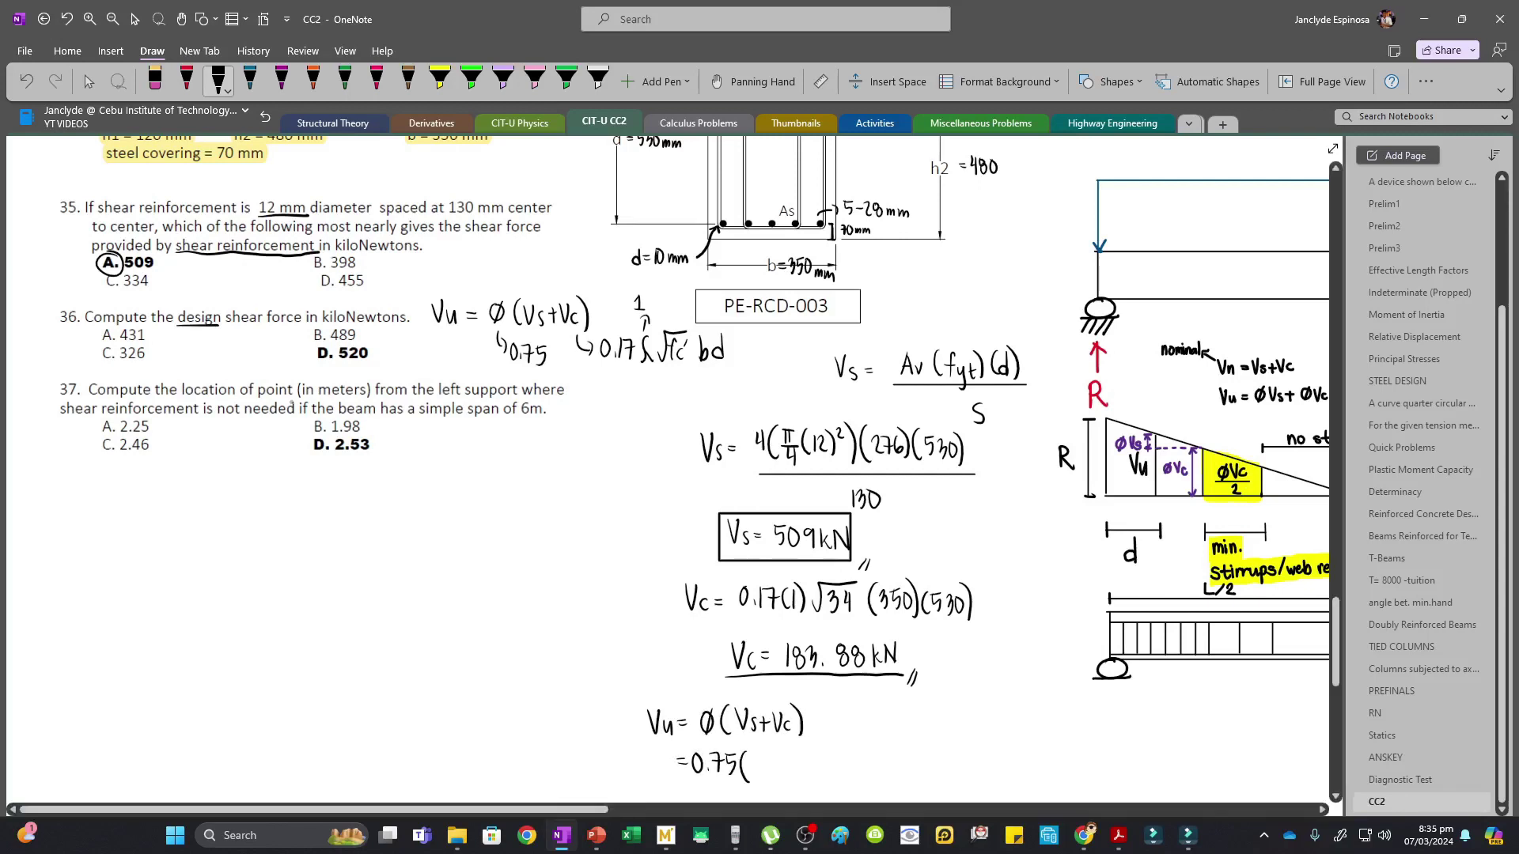
scroll(297, 420, down, 3)
drag(762, 627, 751, 647)
drag(770, 628, 771, 628)
drag(787, 628, 787, 646)
mouse_move(799, 630)
mouse_down()
mouse_move(799, 650)
mouse_move(804, 638)
mouse_up()
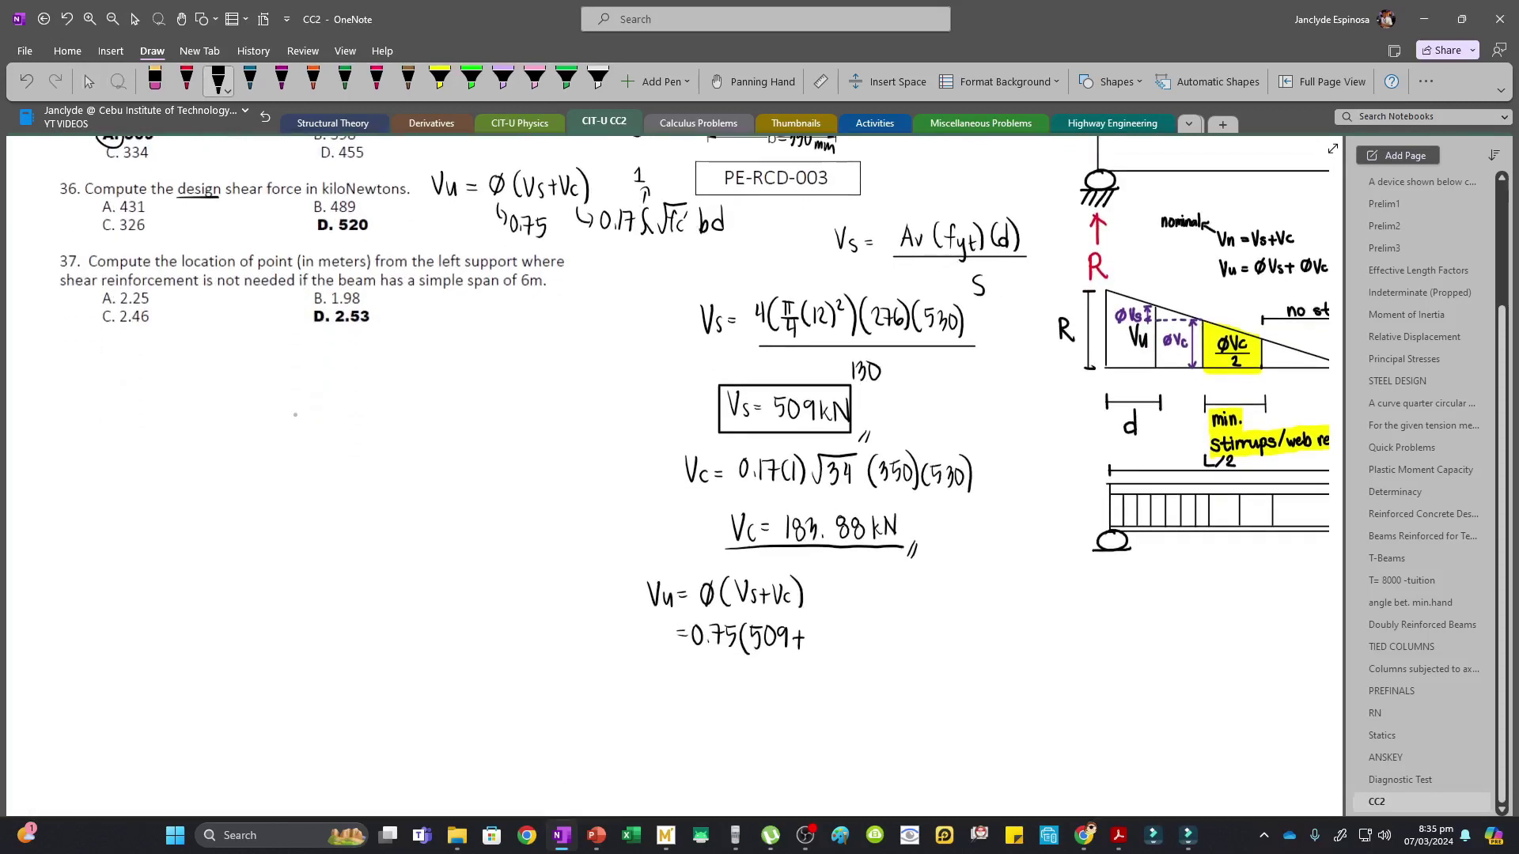
drag(834, 630, 835, 645)
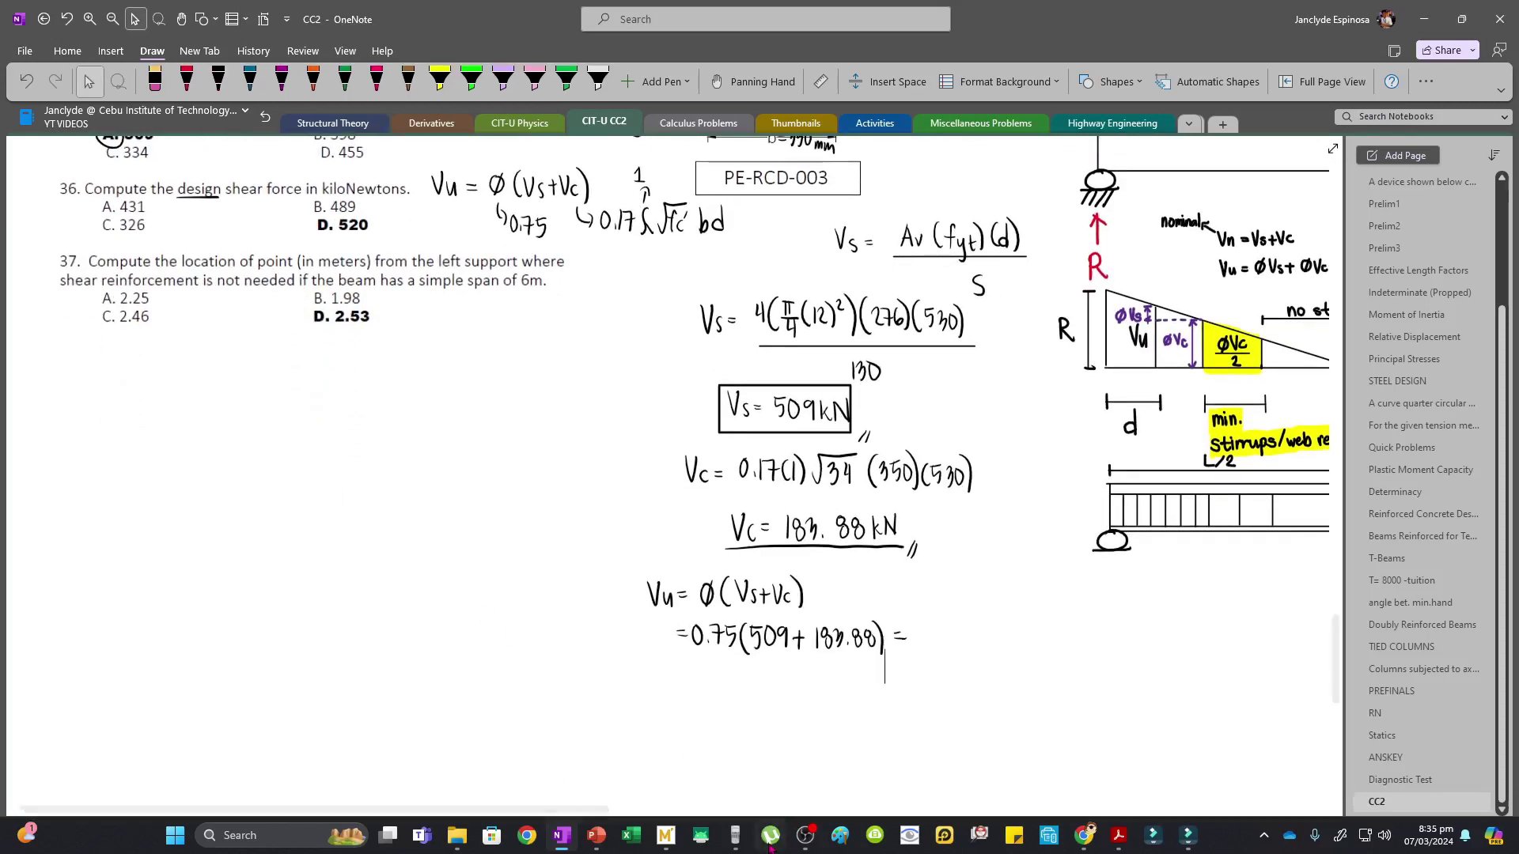
Switch to the calculator emulator and enter 0.75(509 as the start of the Vu expression
click(735, 836)
click(247, 674)
click(298, 674)
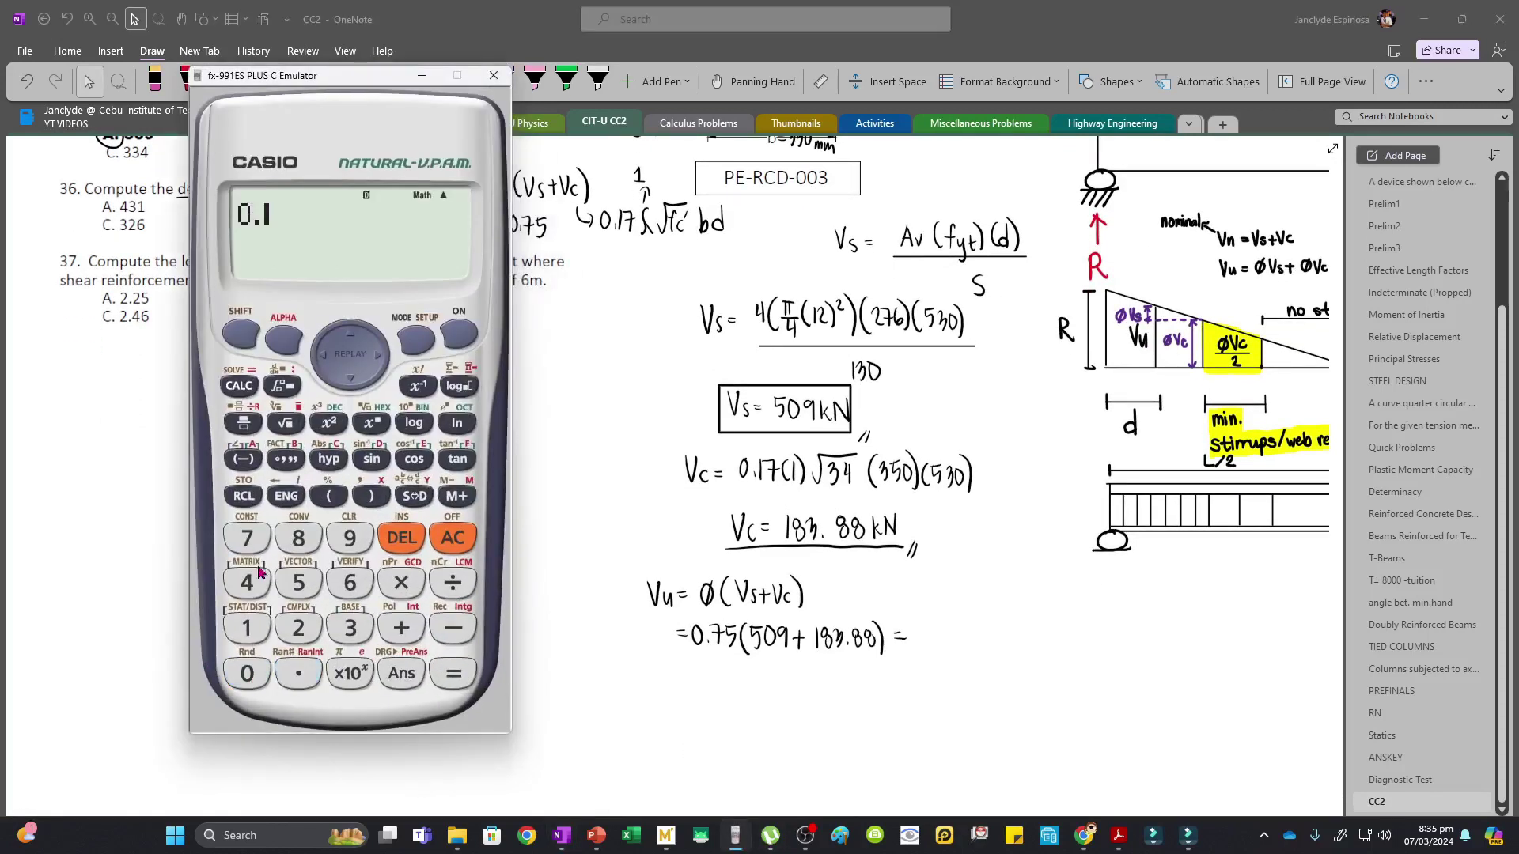
click(249, 540)
click(298, 582)
click(329, 496)
click(298, 583)
click(247, 674)
click(352, 543)
Complete the calculator expression with +183.88), evaluate it and show the answer as a decimal
click(401, 627)
click(246, 628)
click(299, 538)
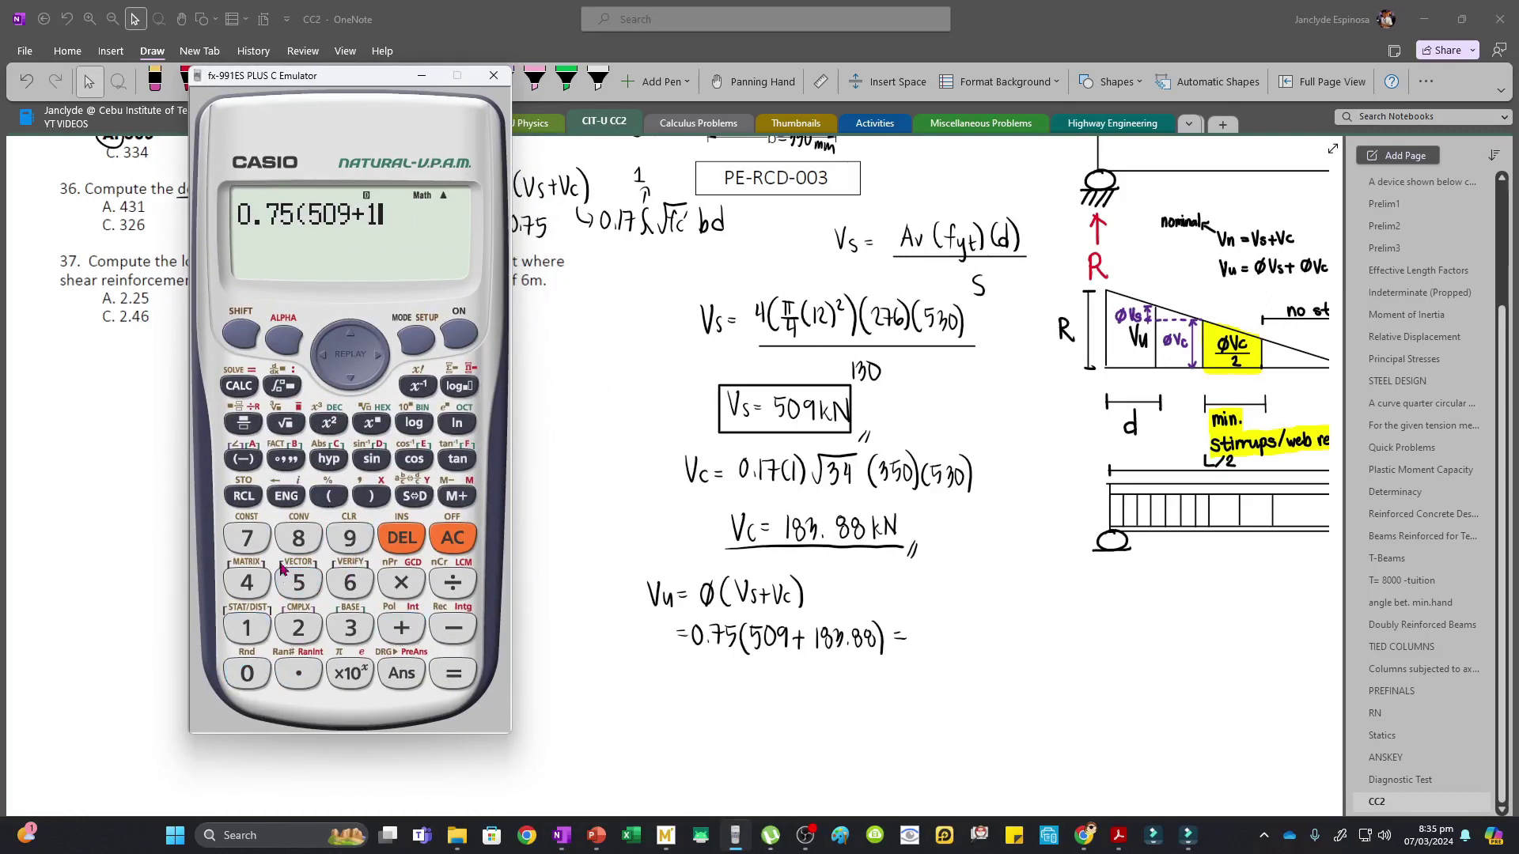
click(349, 627)
click(298, 673)
click(301, 541)
click(299, 540)
click(454, 674)
click(414, 496)
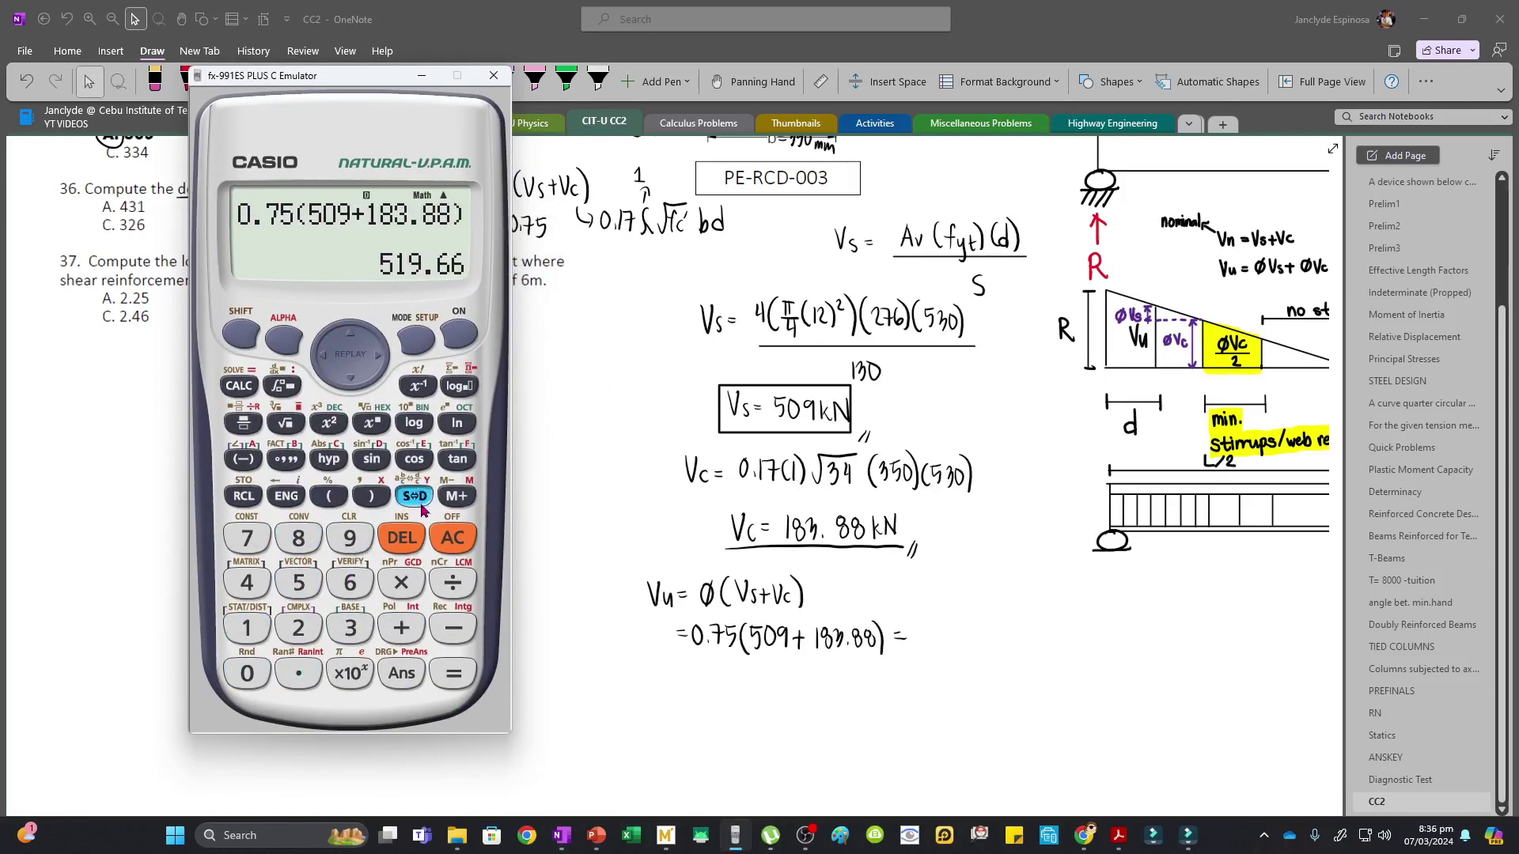
Write 519.66 kN in a box as the Vu result and circle answer D of question 36
click(421, 75)
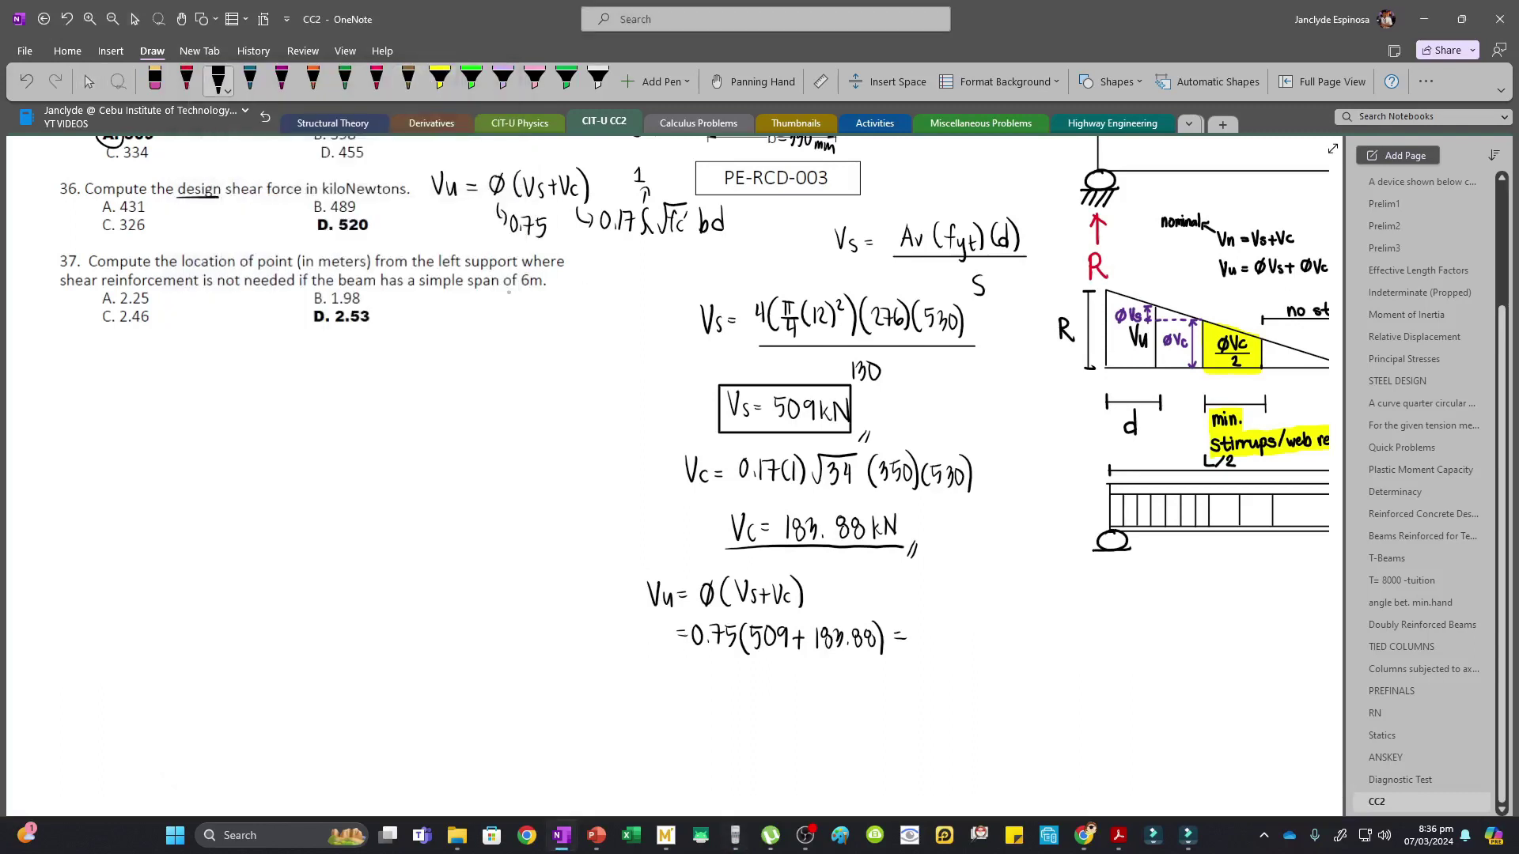
drag(943, 626, 942, 650)
drag(958, 629, 954, 652)
click(964, 647)
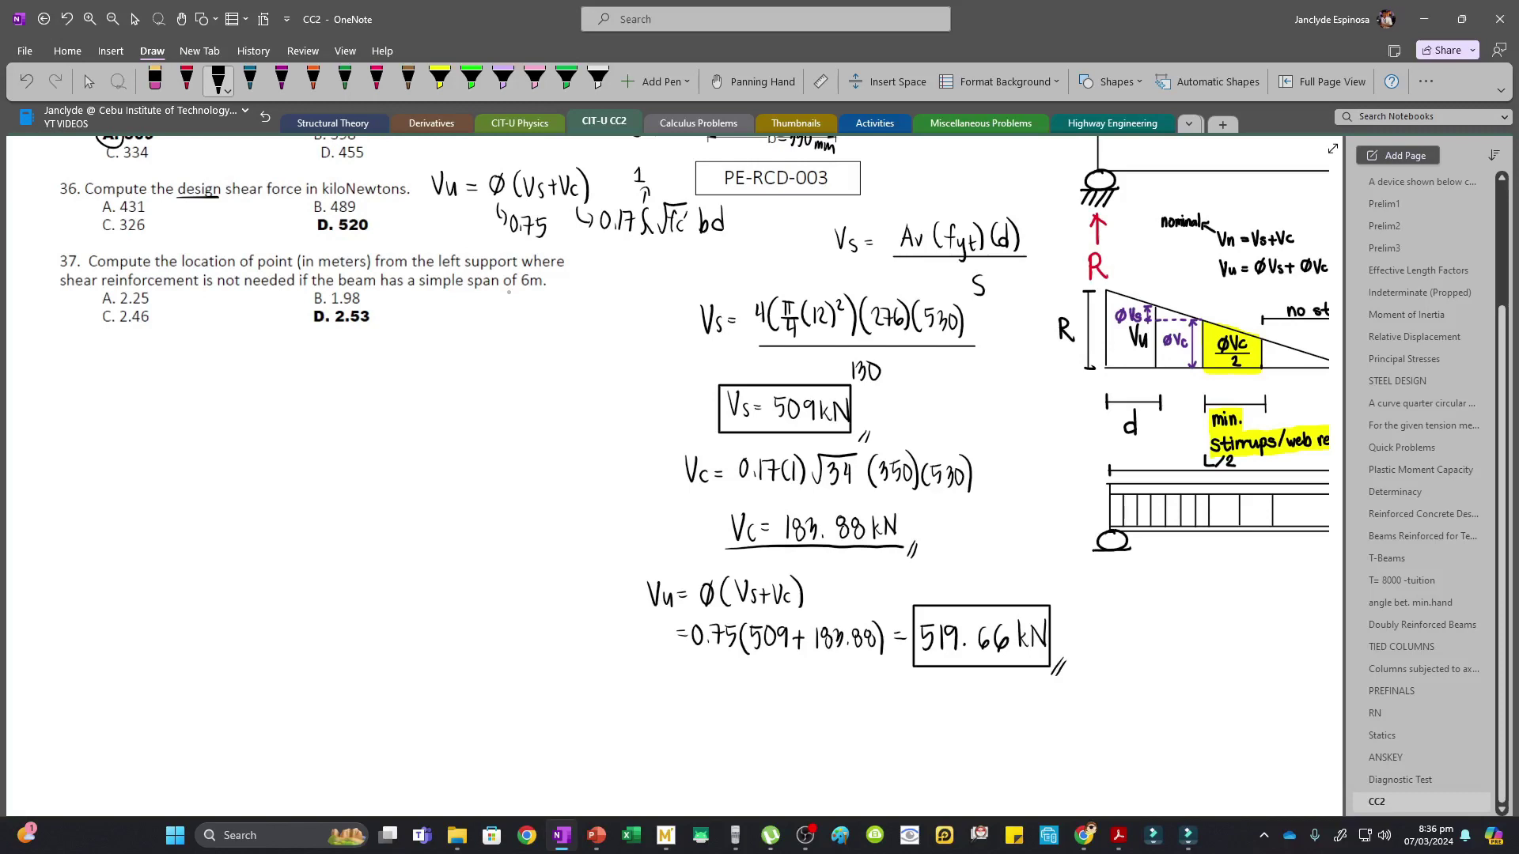
drag(316, 237, 369, 237)
scroll(509, 292, up, 2)
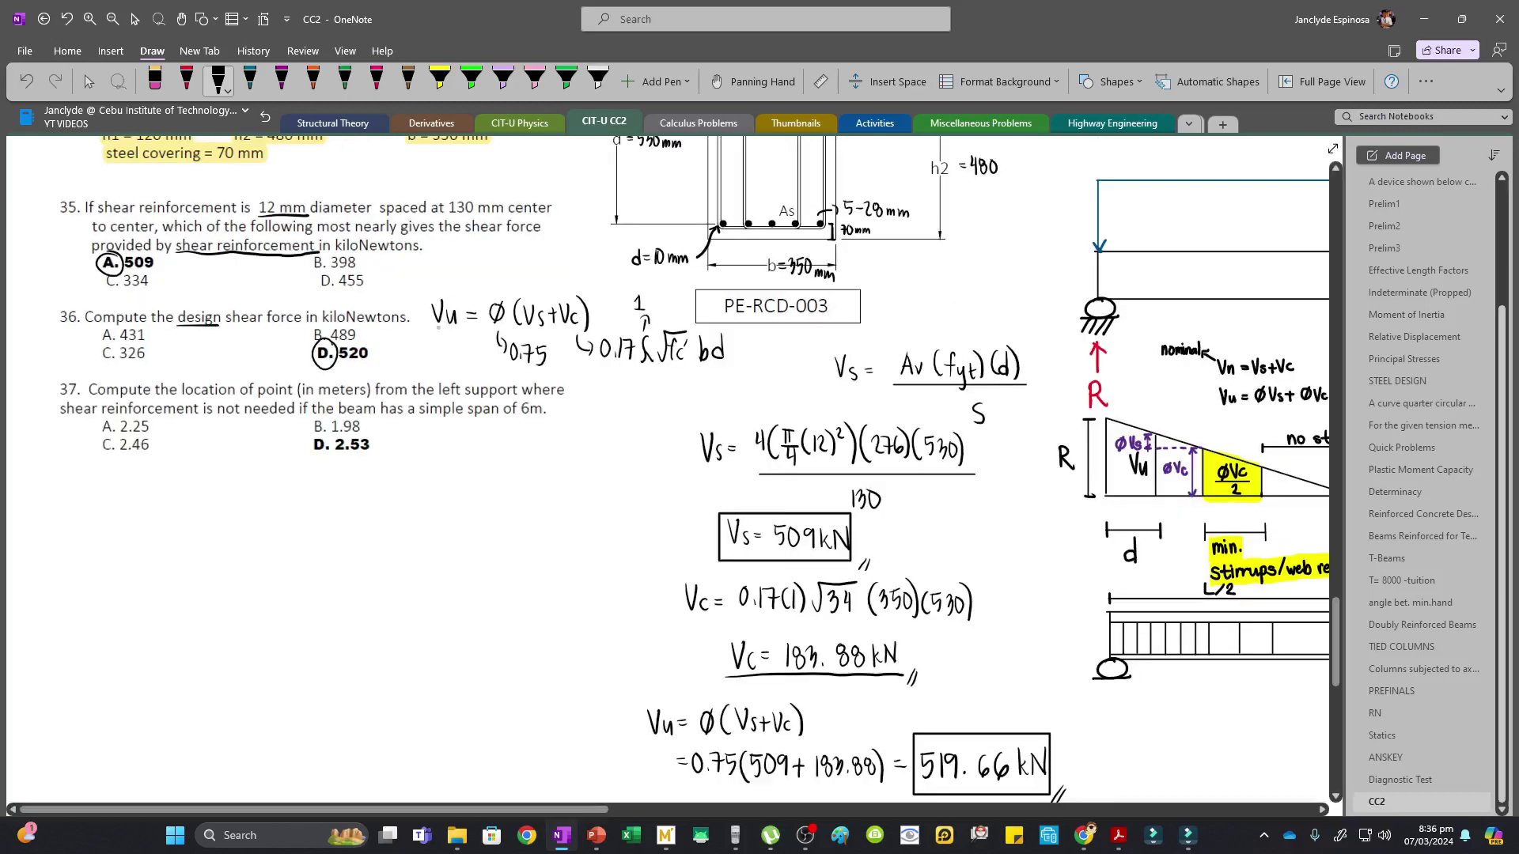
Circle the φVc/2 region of the shear diagram where minimum stirrups are needed
click(89, 81)
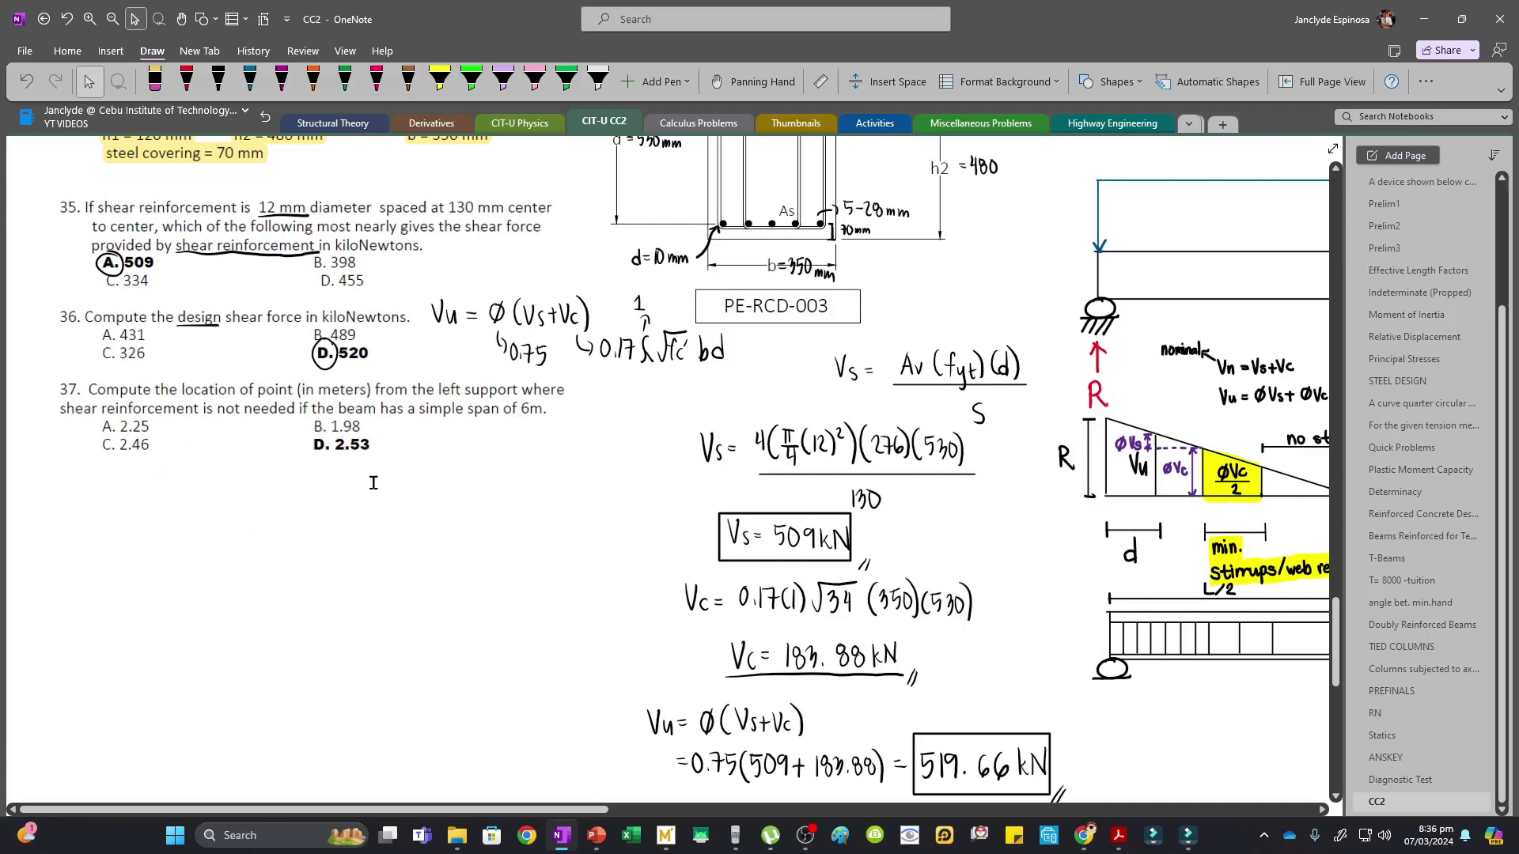
scroll(406, 513, down, 2)
scroll(800, 705, down, 1)
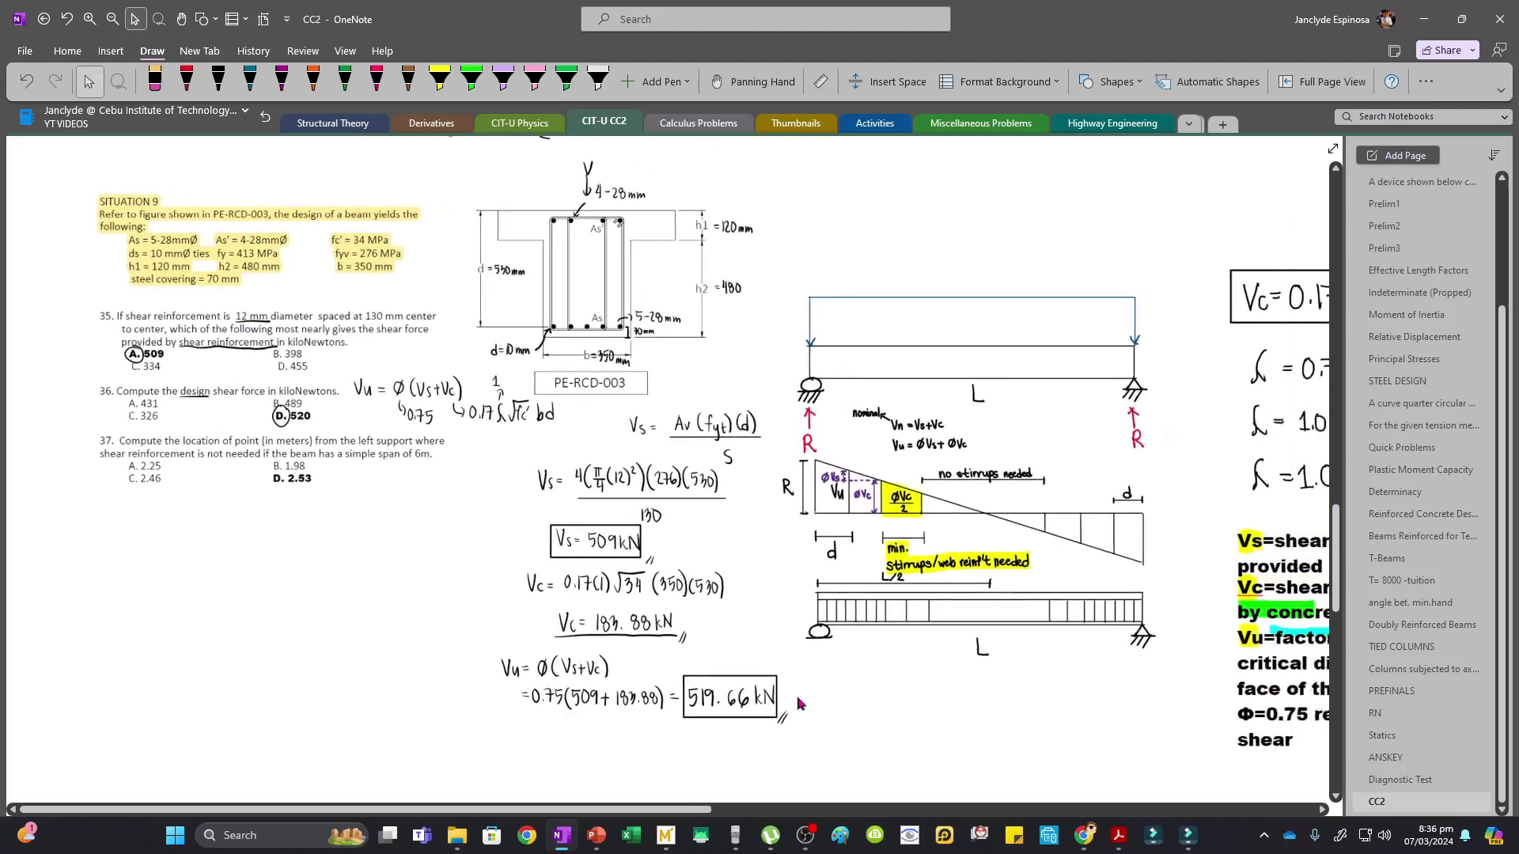
scroll(901, 706, up, 2)
key(ctrl+alt+p)
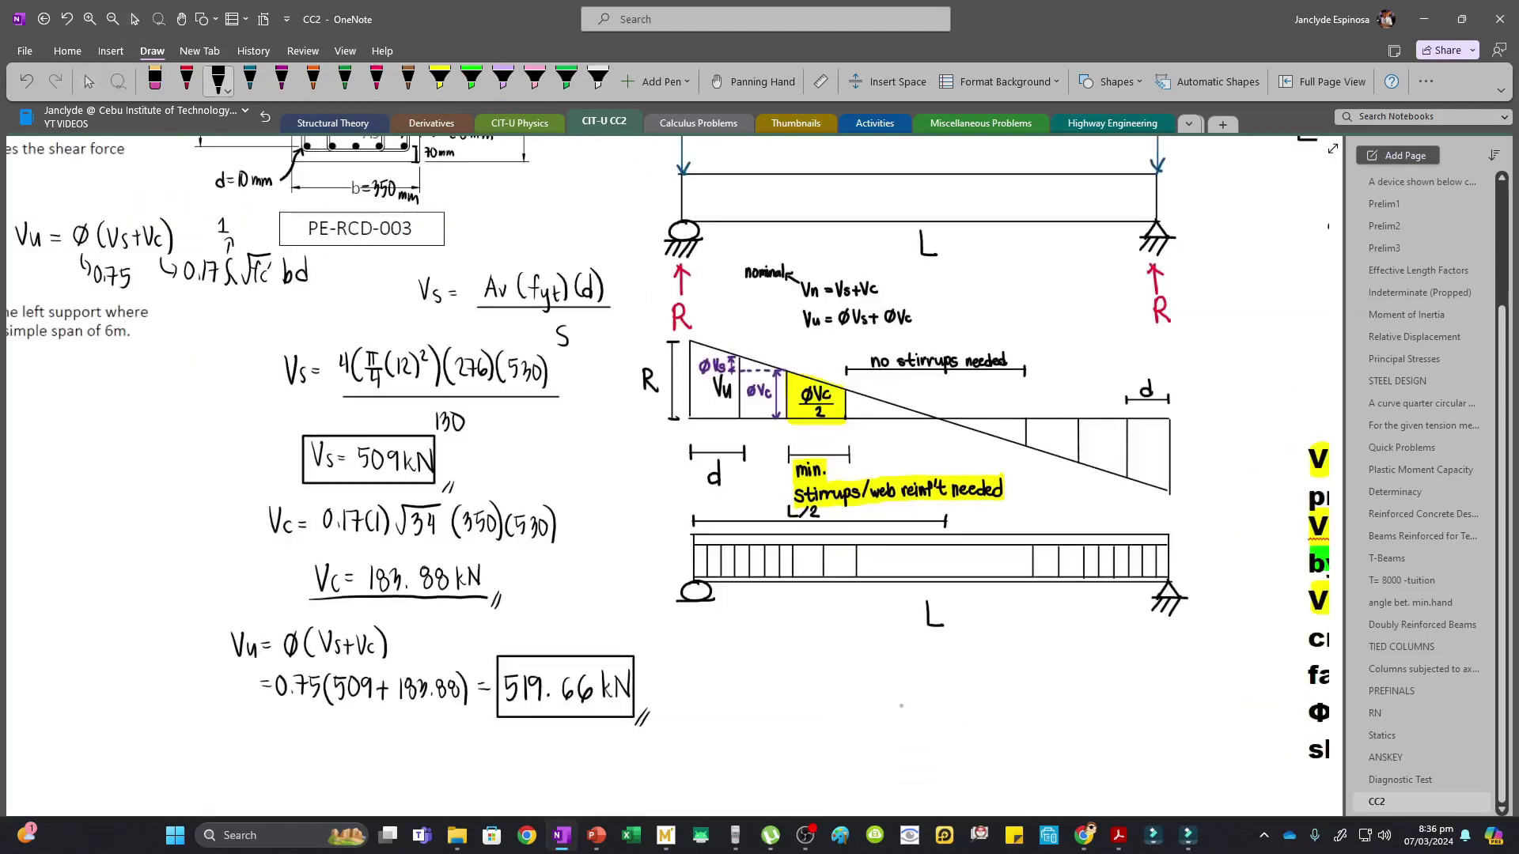
mouse_move(876, 380)
mouse_down()
mouse_move(816, 446)
mouse_move(874, 375)
mouse_up()
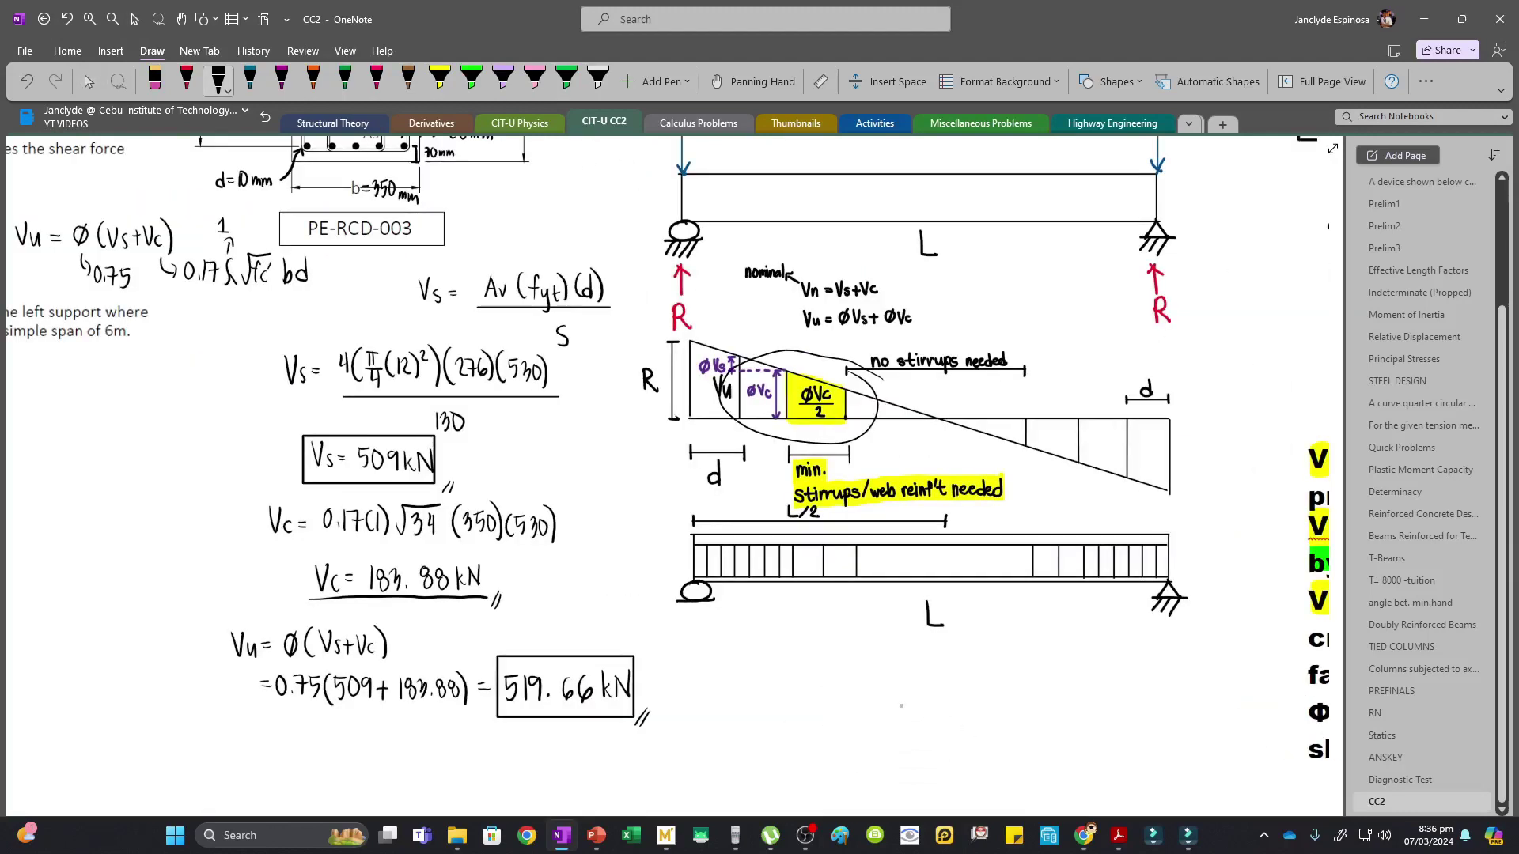
Undo the circle drawn around the φVc/2 region of the shear diagram
key(ctrl+z)
scroll(827, 601, up, 1)
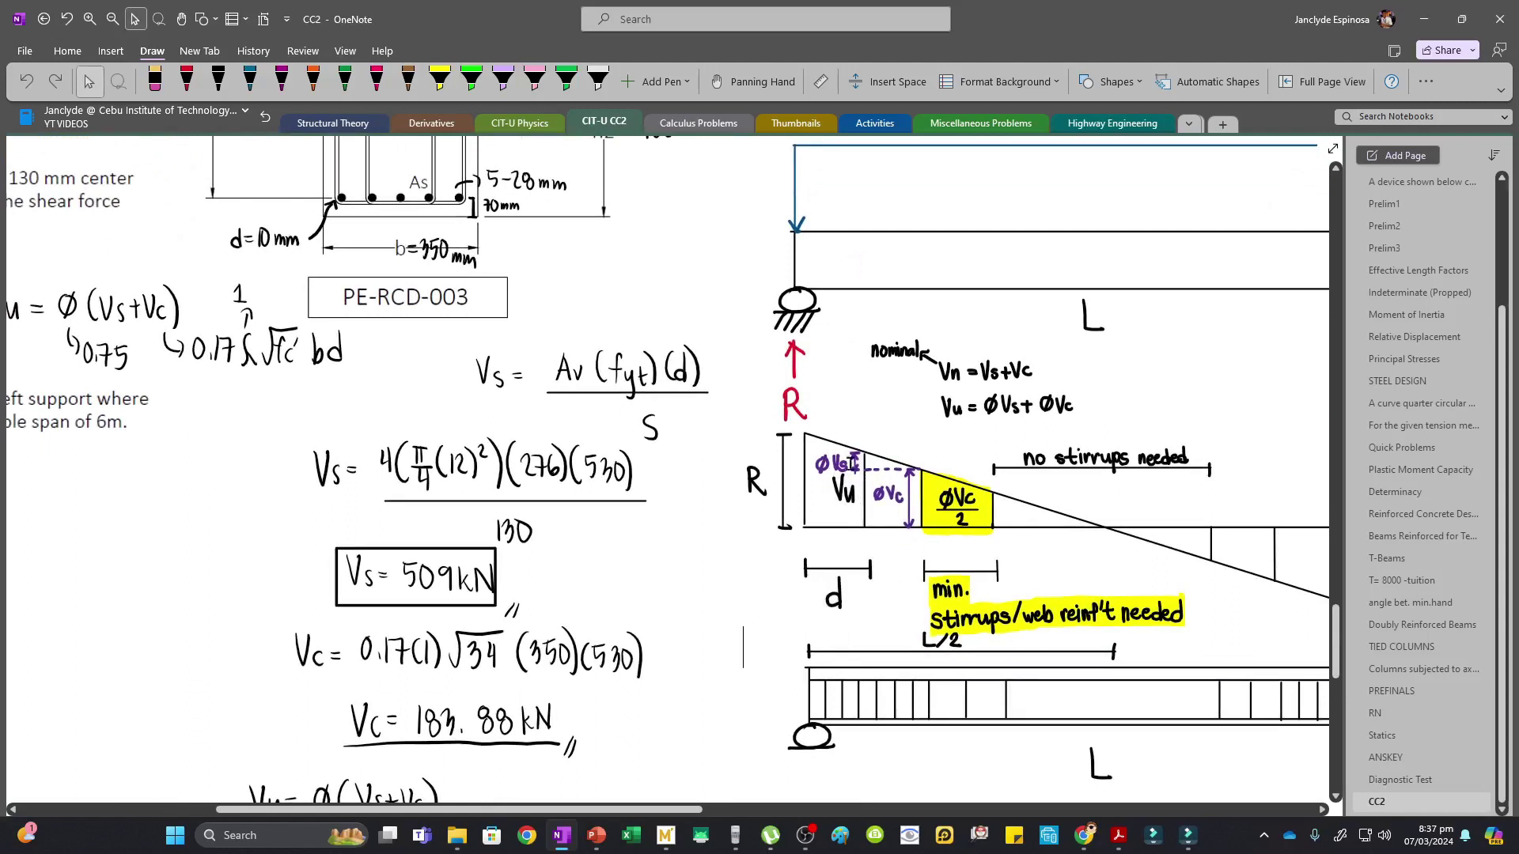
scroll(848, 505, down, 3)
scroll(848, 505, up, 3)
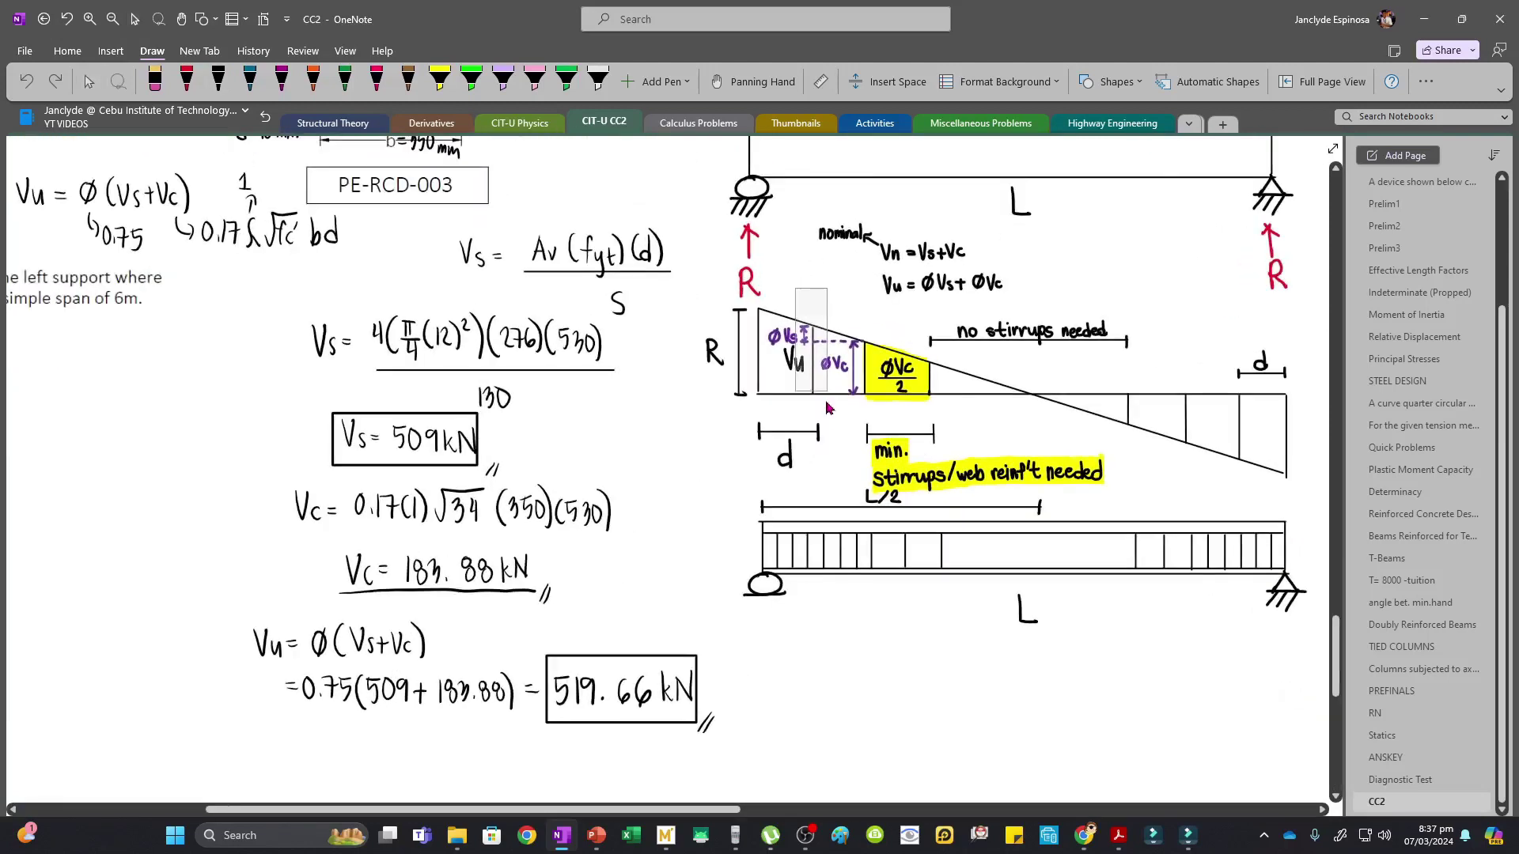
Write Vu over L/2 − d below the beam sketch and mark the L/2 length under the shear diagram
click(218, 79)
drag(829, 654, 841, 655)
drag(845, 664, 910, 686)
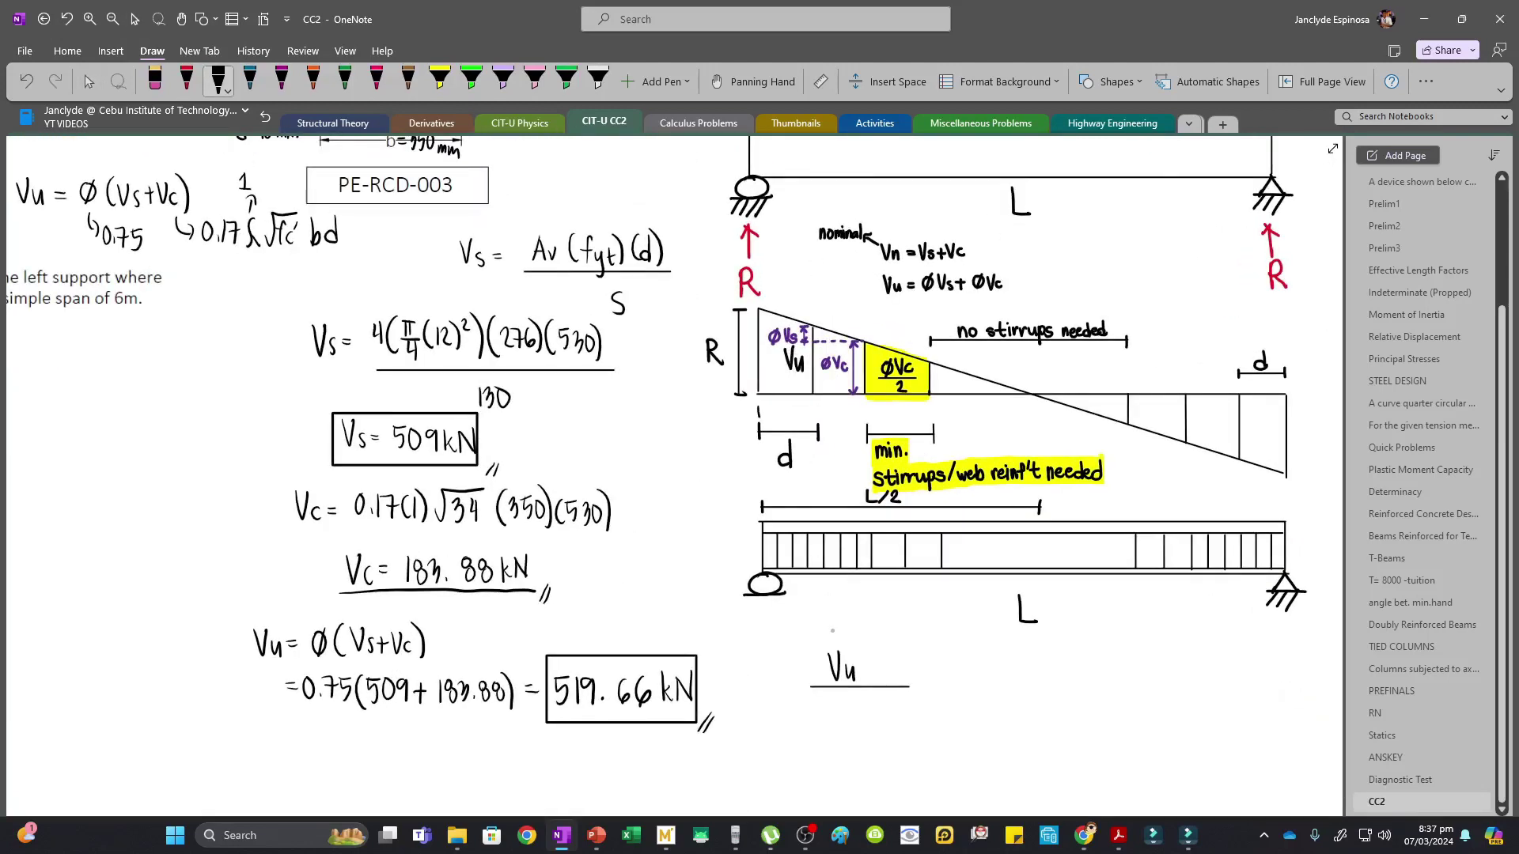
drag(758, 410, 851, 411)
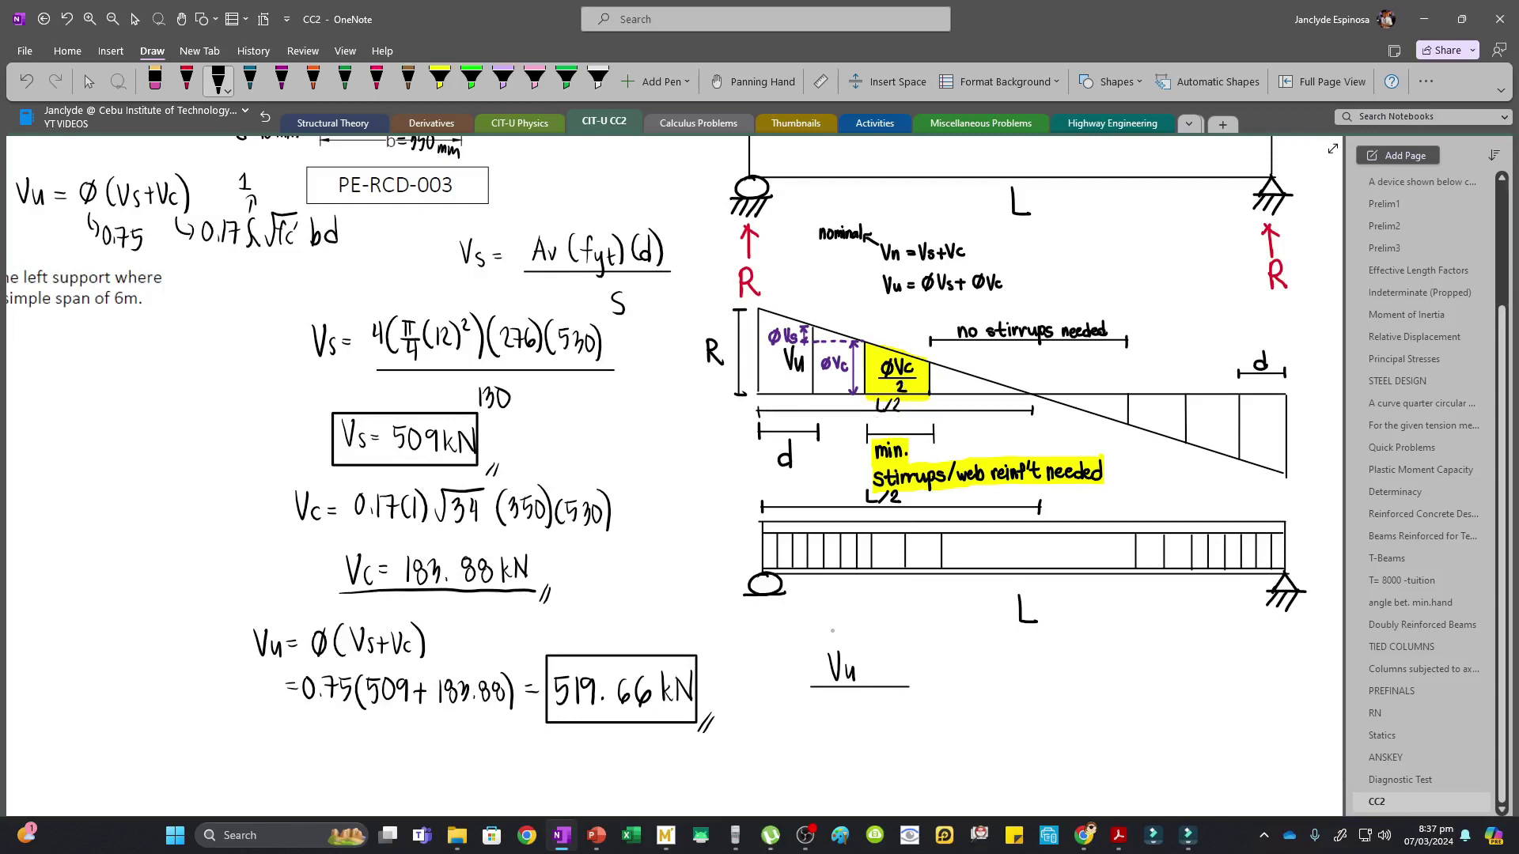
drag(791, 434, 790, 437)
drag(826, 697, 835, 716)
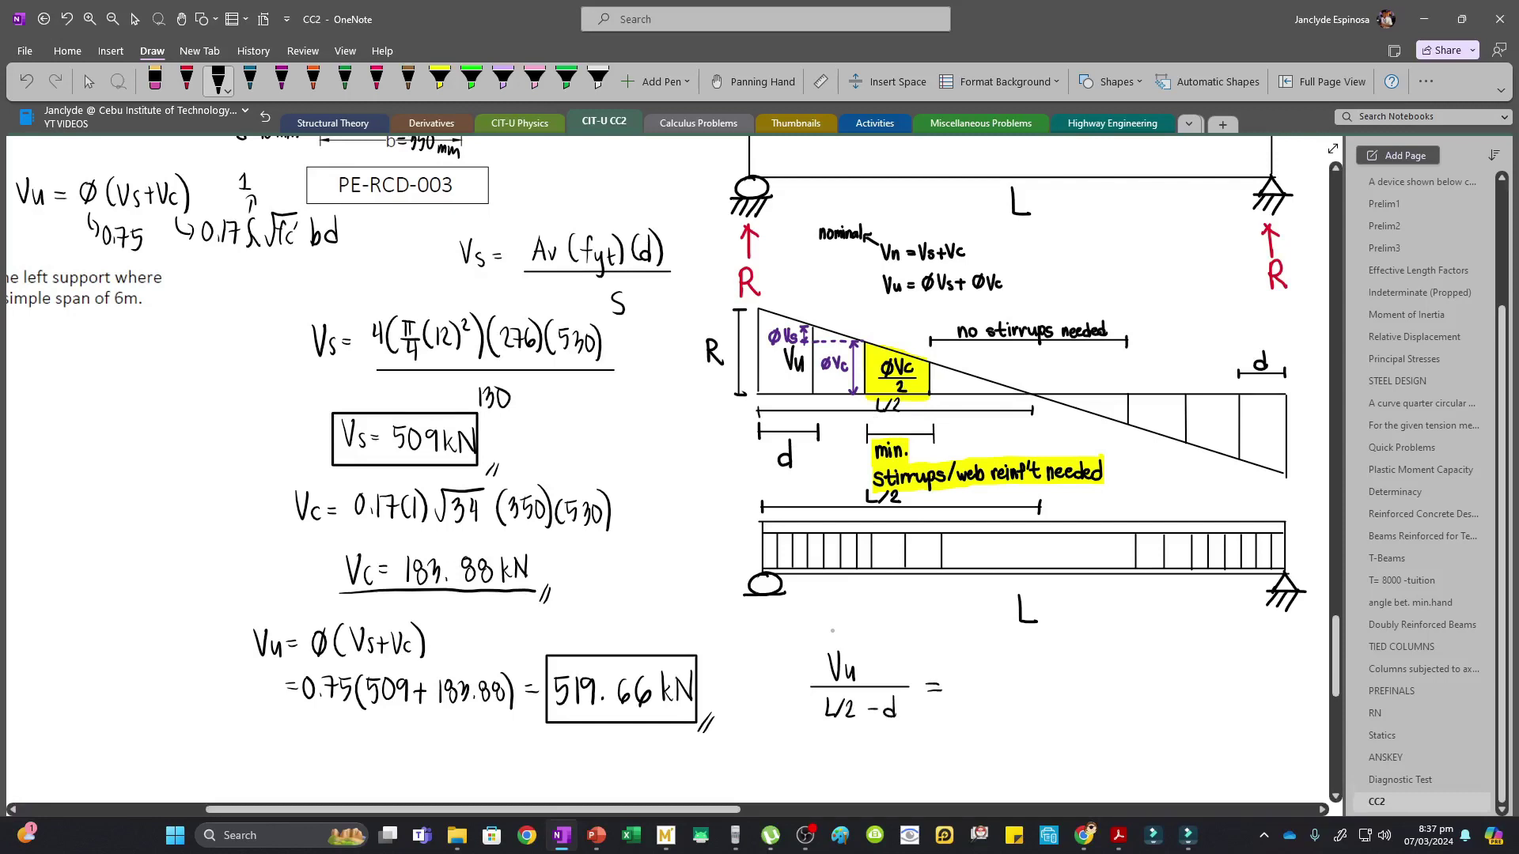
Complete the proportion with (φVc/2) over x, highlighting the x distance in green on the shear diagram and labelling it
drag(915, 349, 917, 356)
drag(957, 714, 1033, 714)
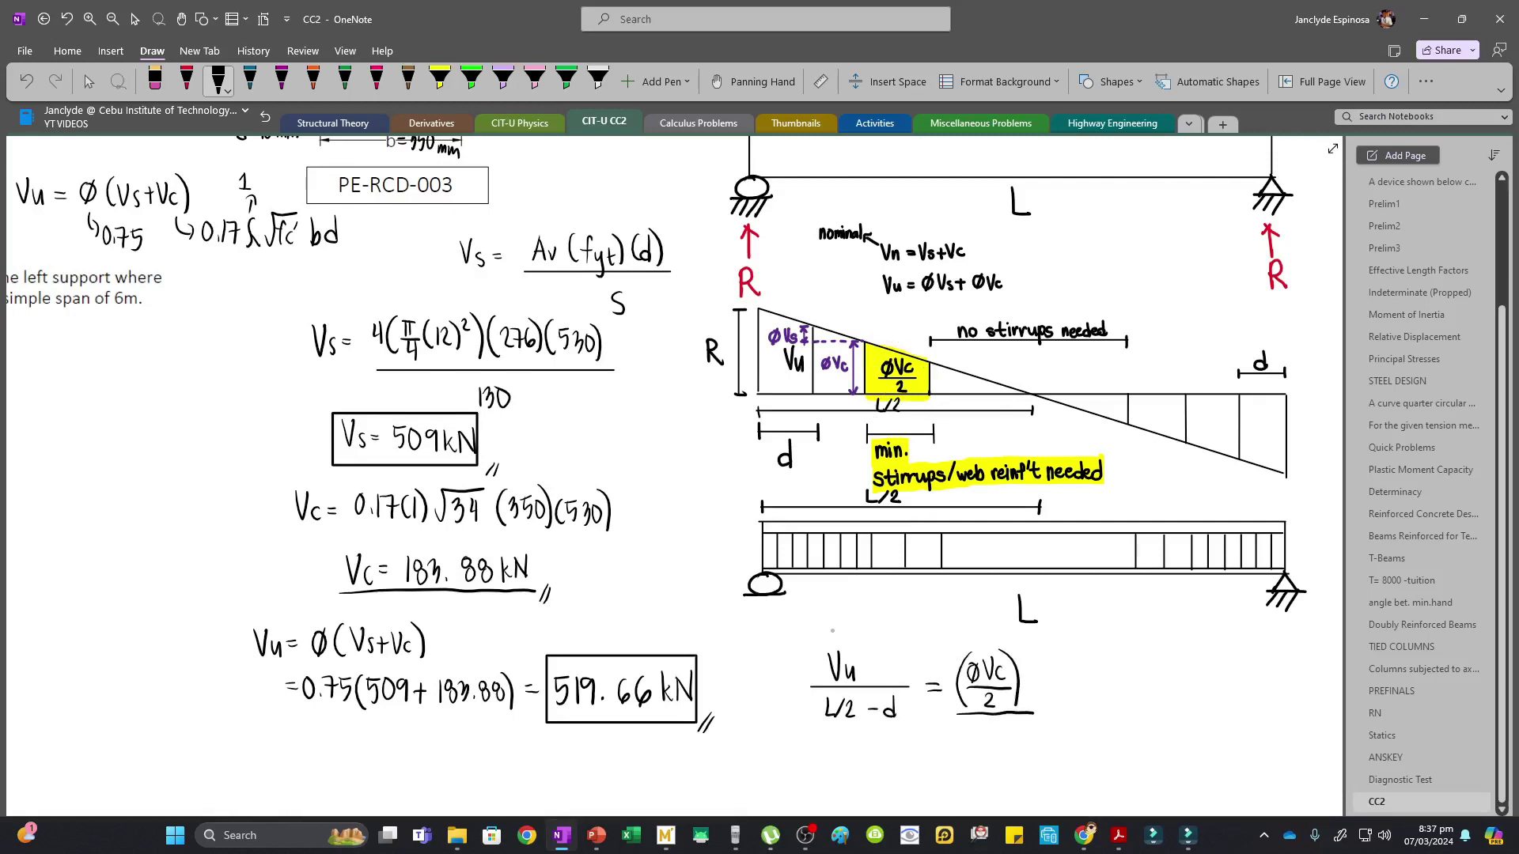
click(471, 80)
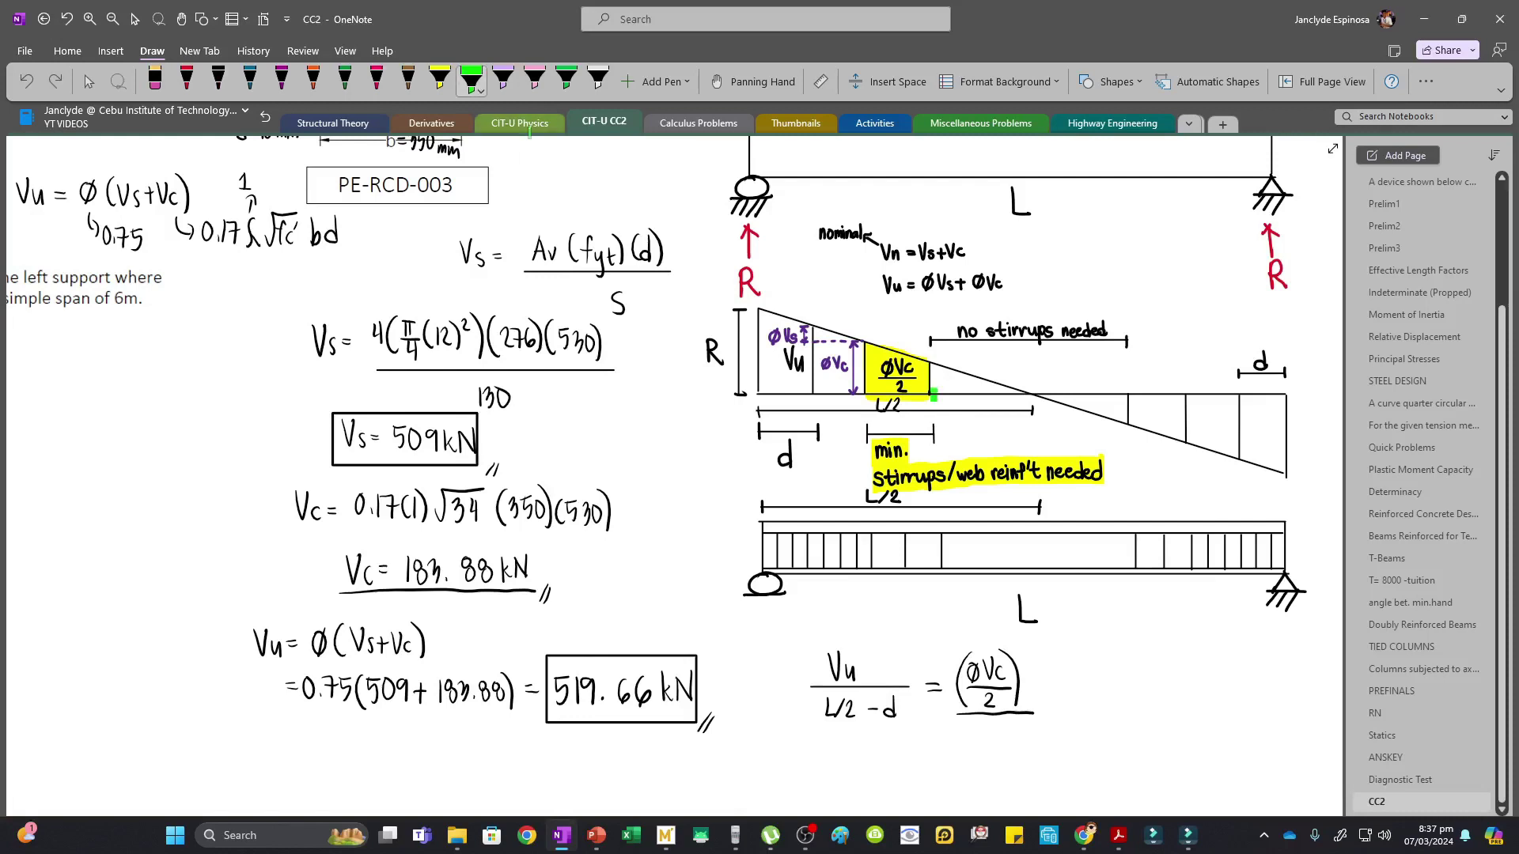
drag(933, 394, 1030, 394)
click(217, 79)
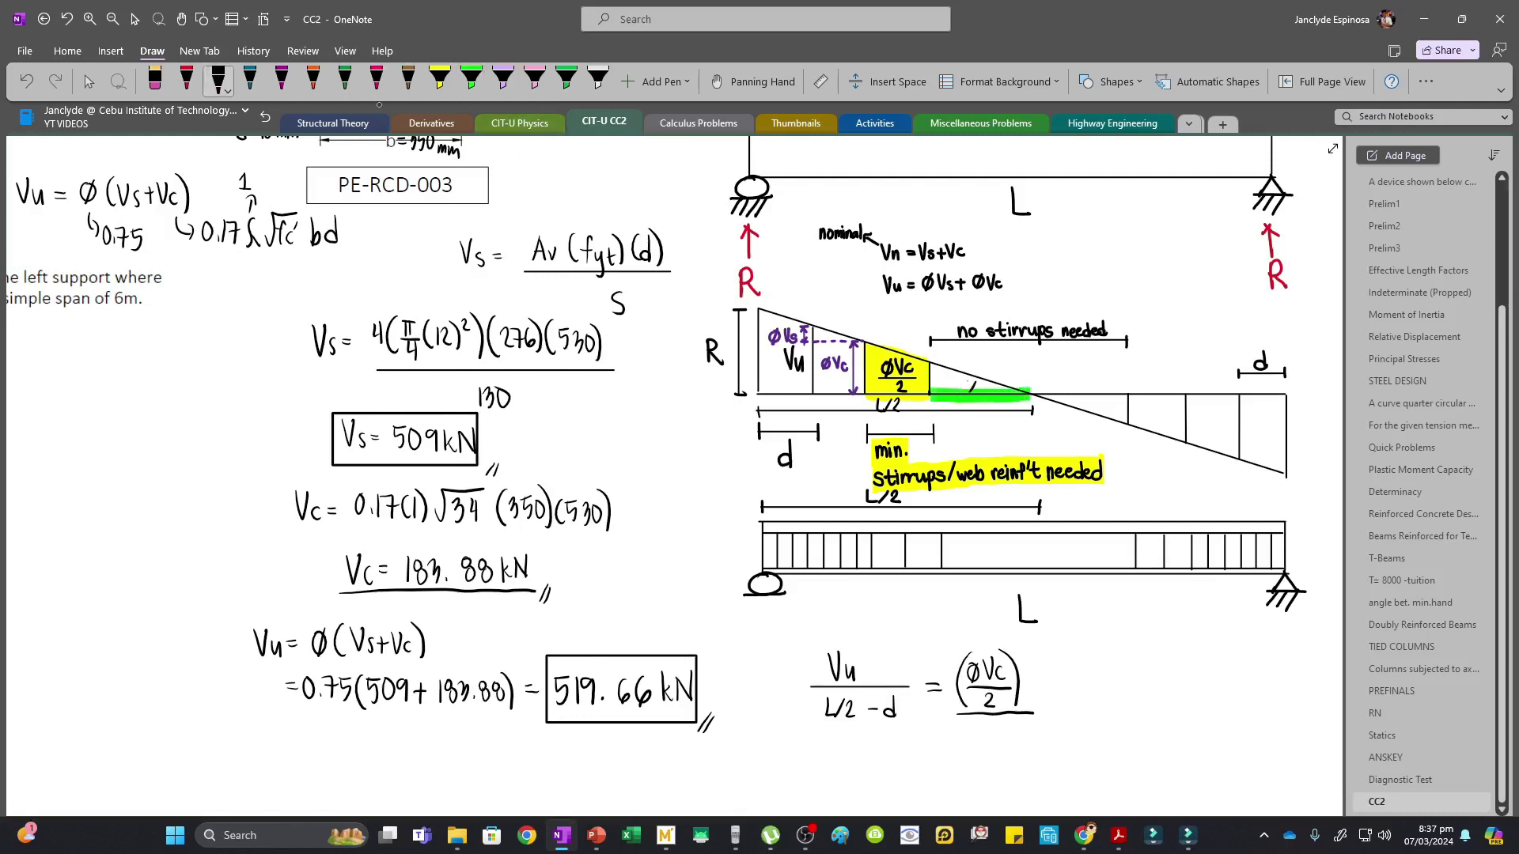
drag(1001, 716, 985, 720)
key(ctrl+z)
scroll(471, 402, down, 3)
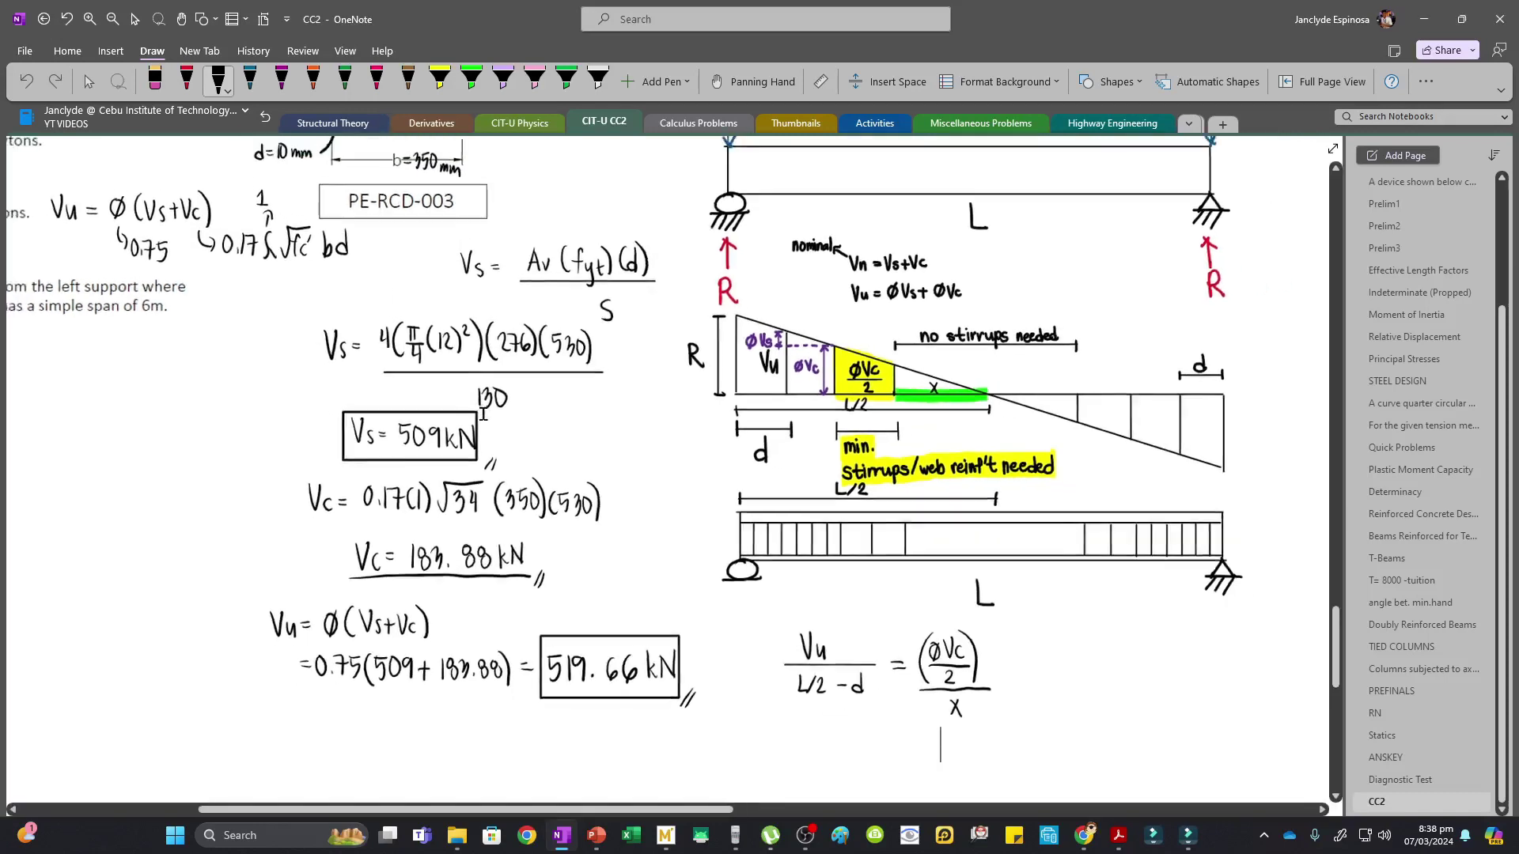
Write 519.66 with a fraction line below the proportion as the substituted Vu
click(89, 82)
click(892, 708)
click(218, 79)
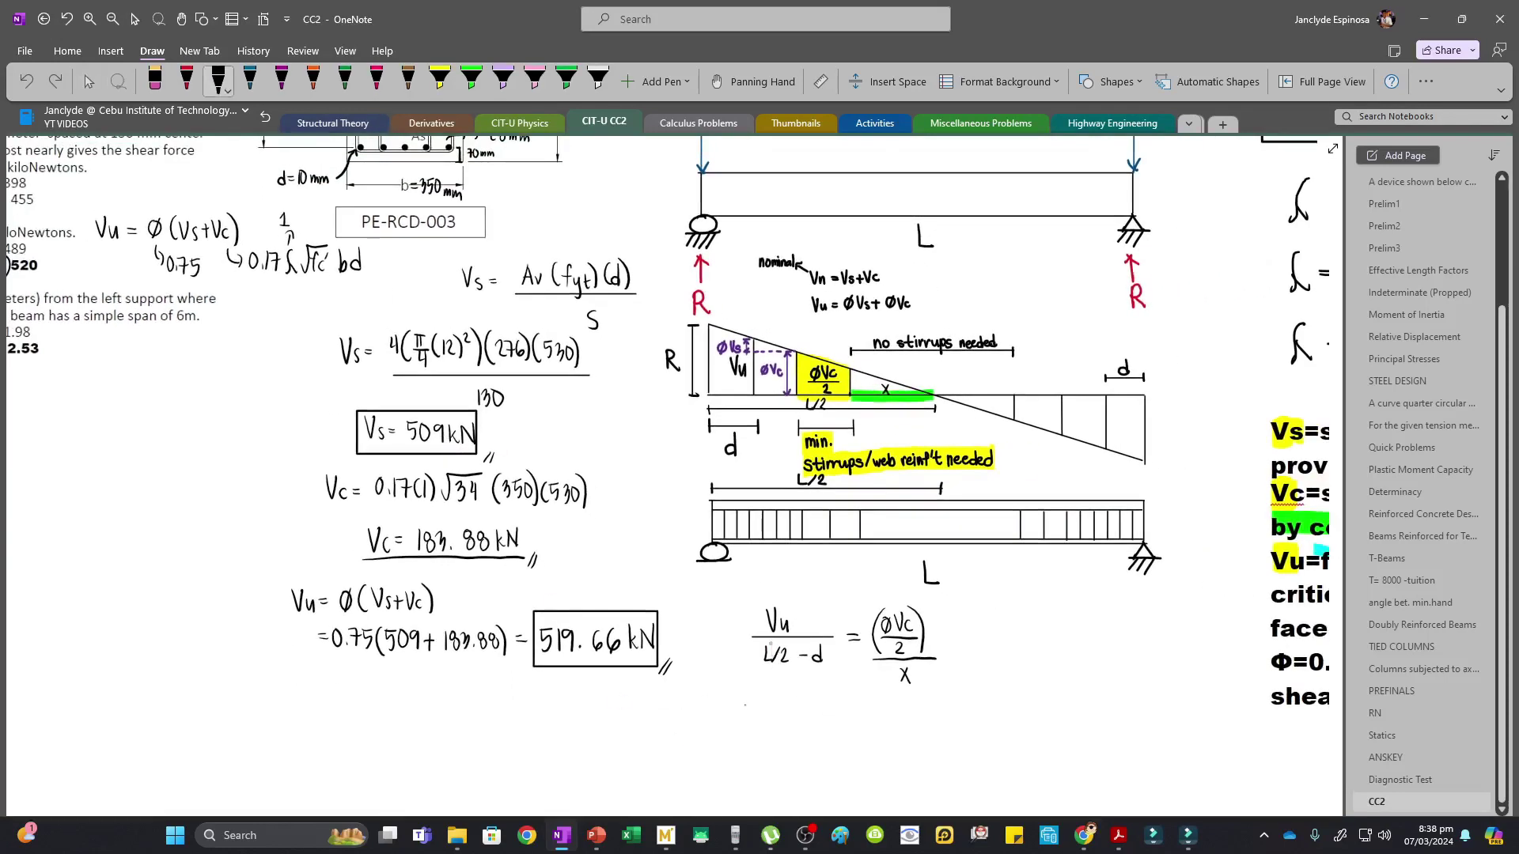
drag(761, 705, 760, 724)
drag(774, 708, 772, 724)
click(779, 719)
drag(792, 704, 787, 717)
drag(802, 705, 824, 729)
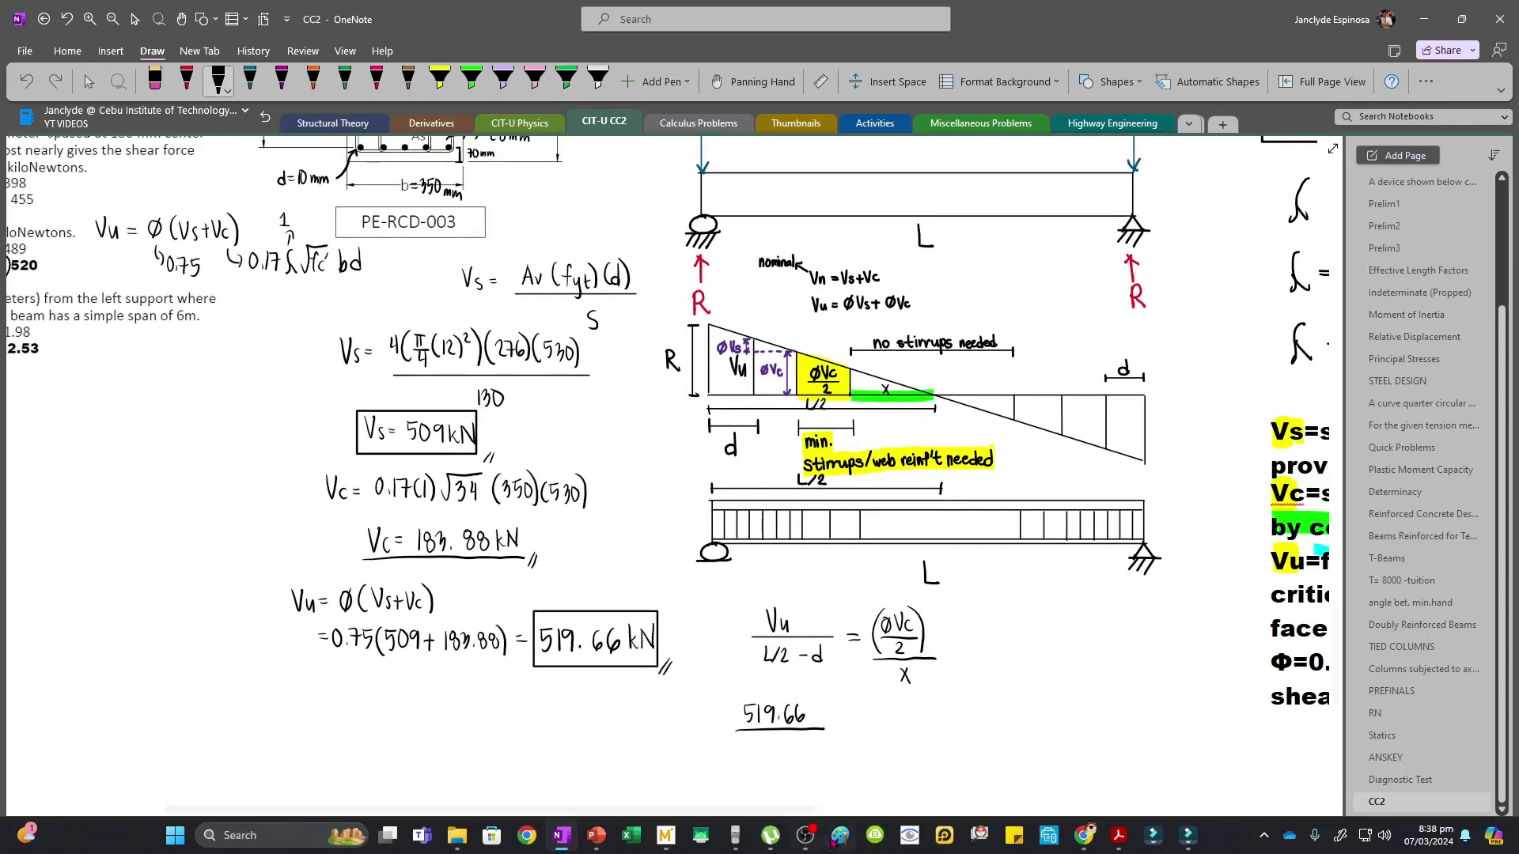
scroll(387, 334, left, 5)
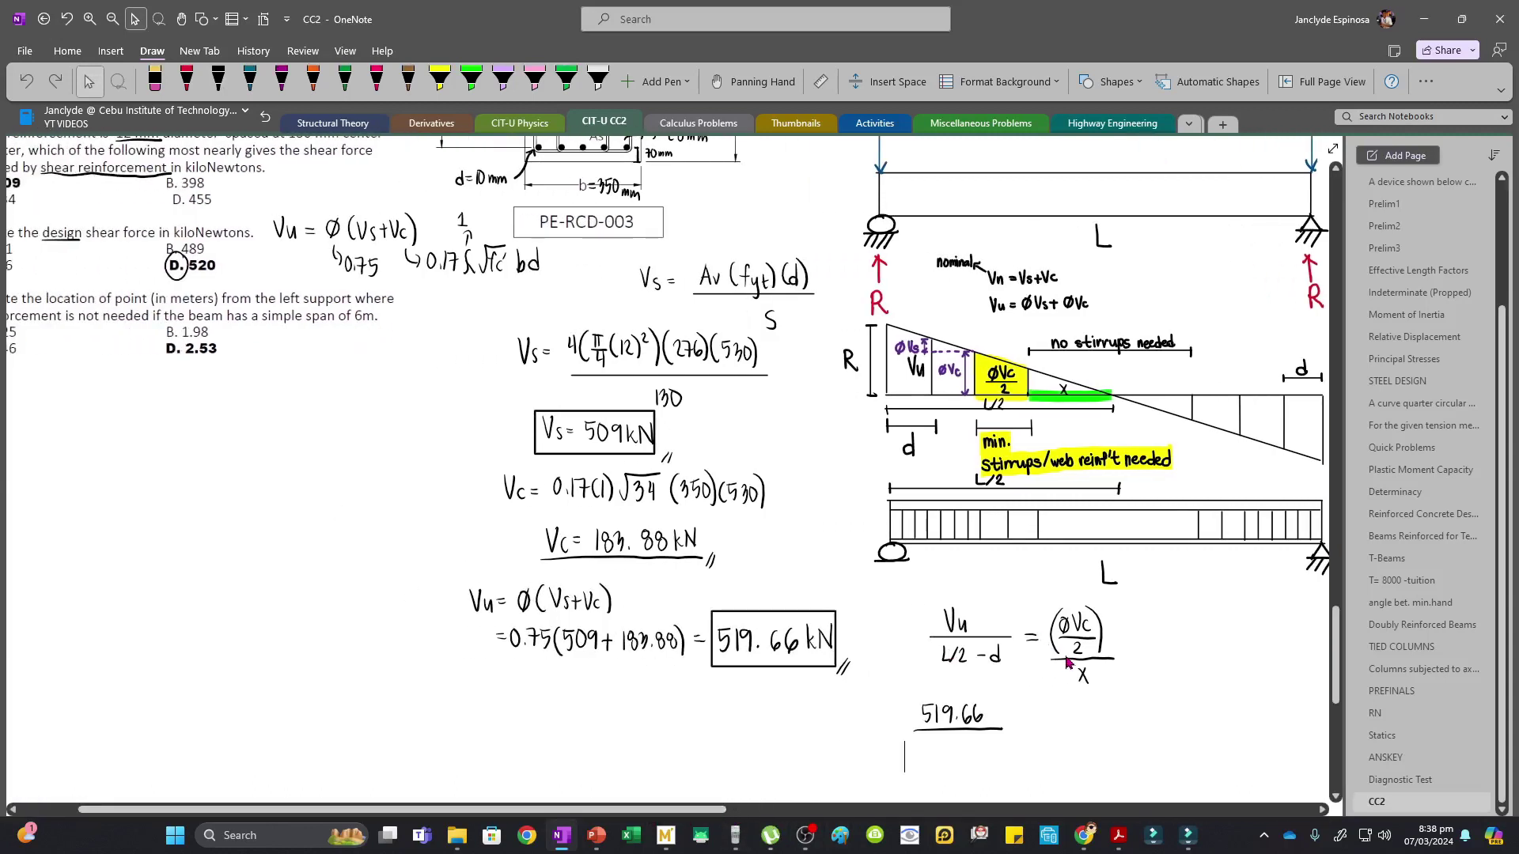
key(alt+d)
drag(935, 748, 959, 754)
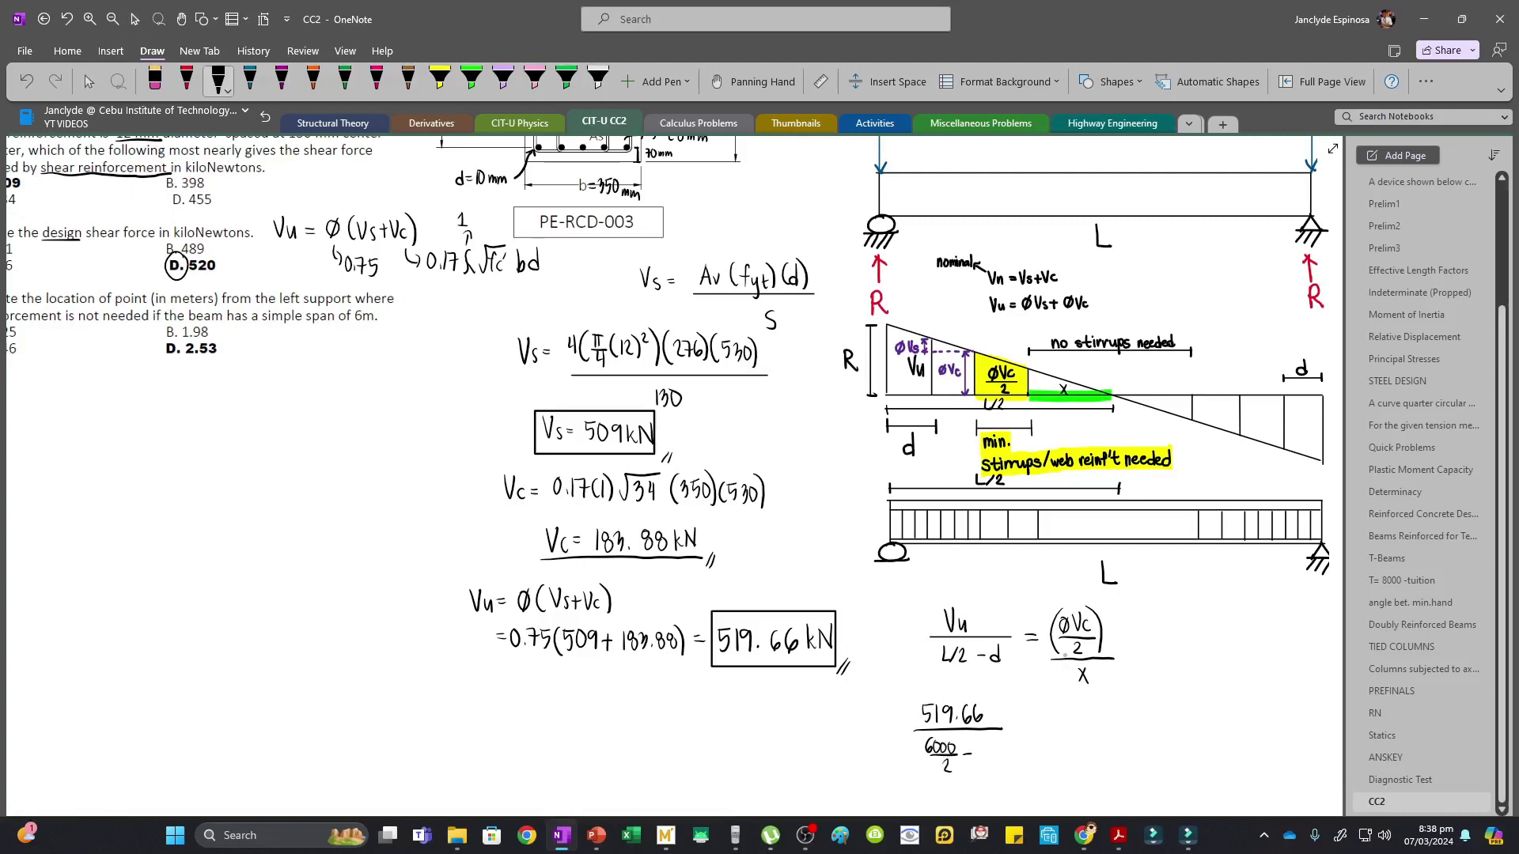
key(Escape)
drag(1120, 778, 1029, 742)
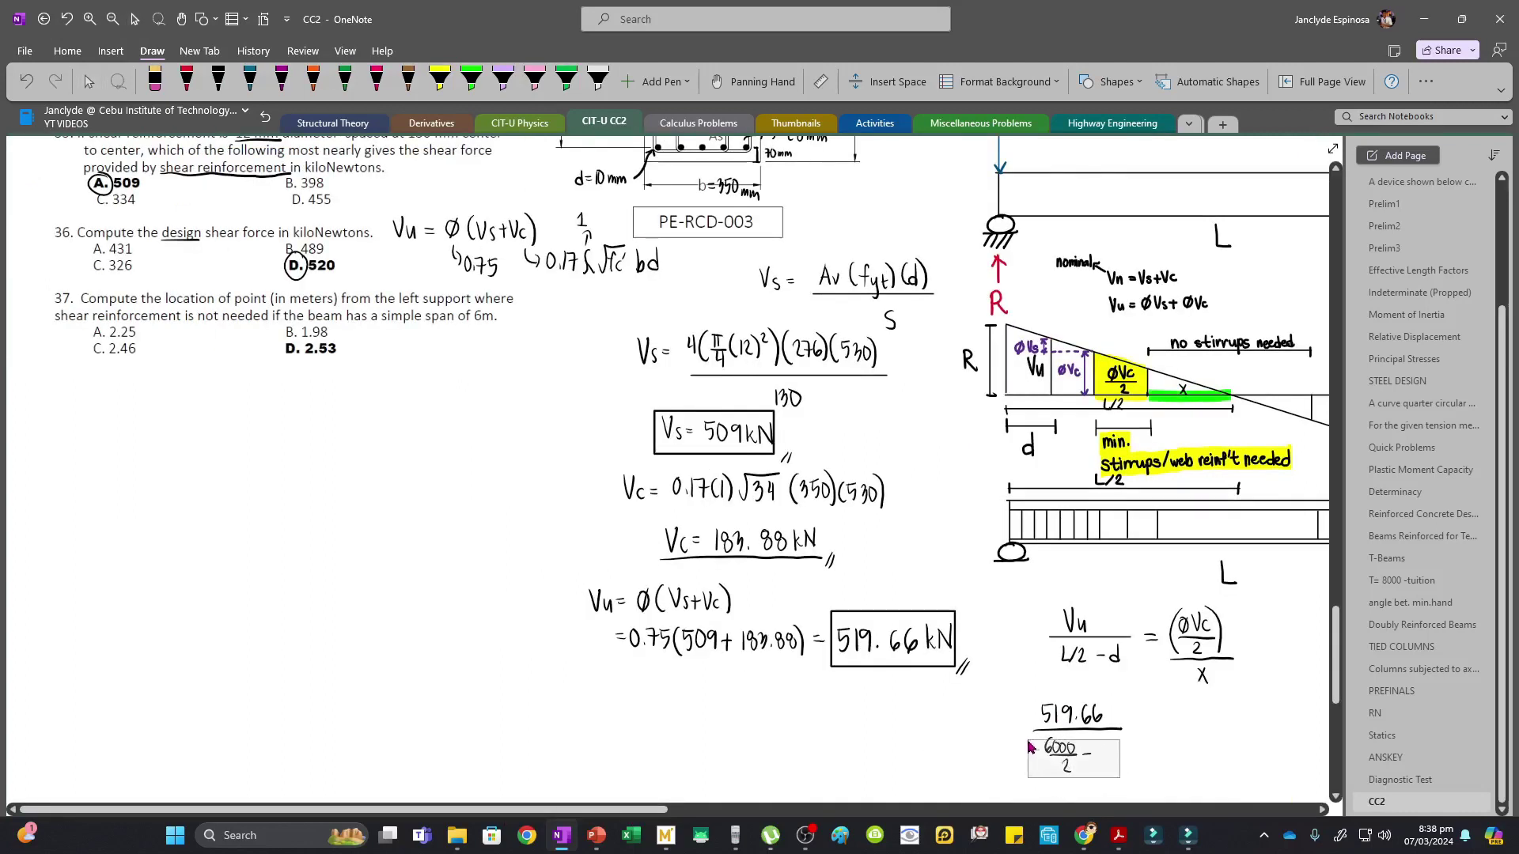
key(Delete)
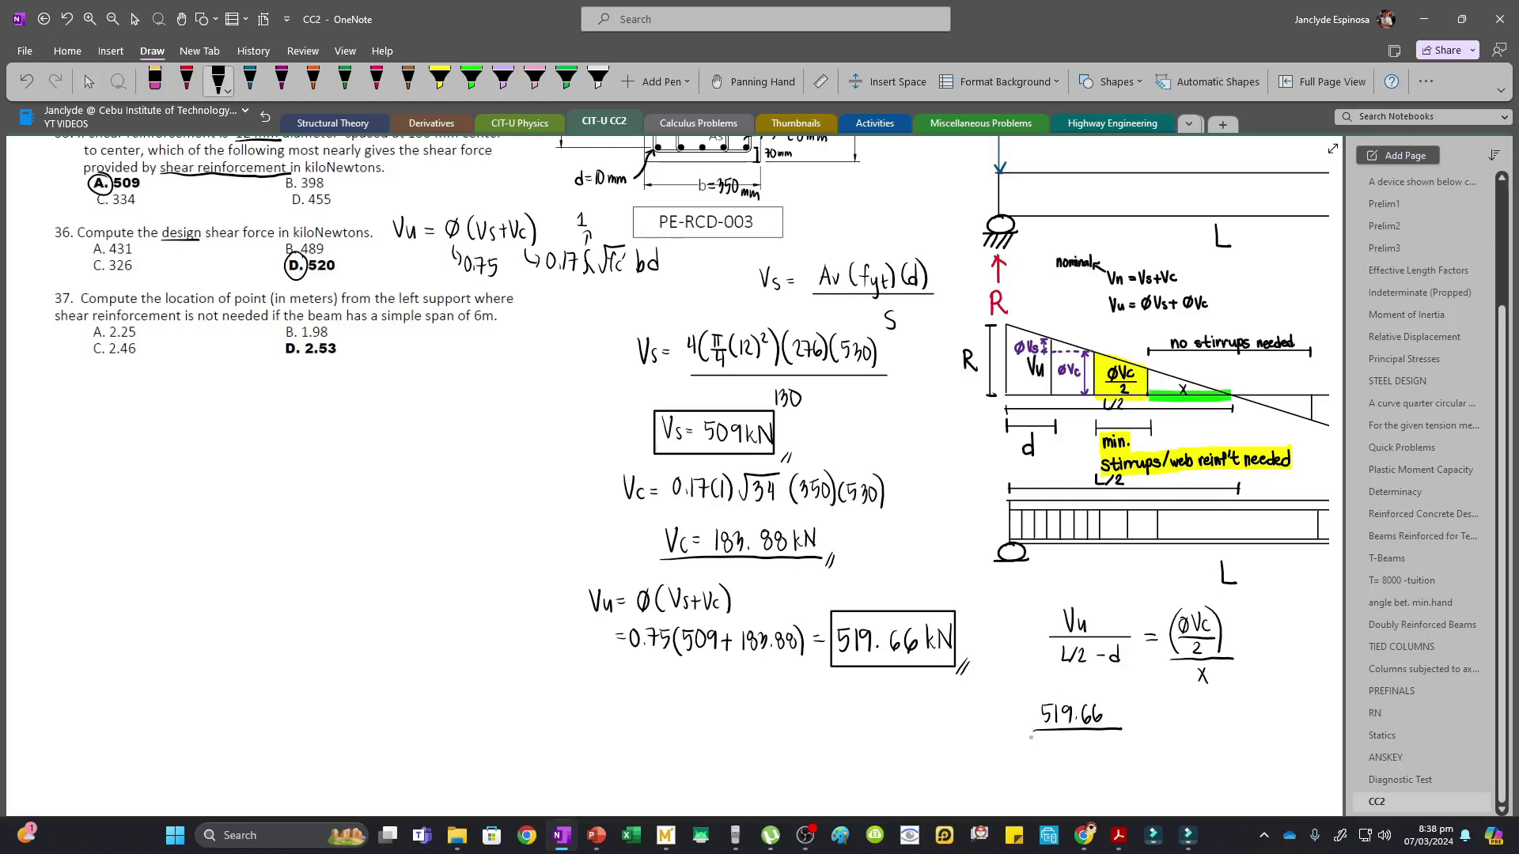
Write 6/2 − 0.53 as the denominator under 519.66, taking the effective depth from the beam section figure
drag(1050, 741, 1045, 756)
mouse_move(1037, 760)
mouse_down()
mouse_move(1059, 758)
mouse_move(1059, 780)
mouse_up()
scroll(545, 553, up, 5)
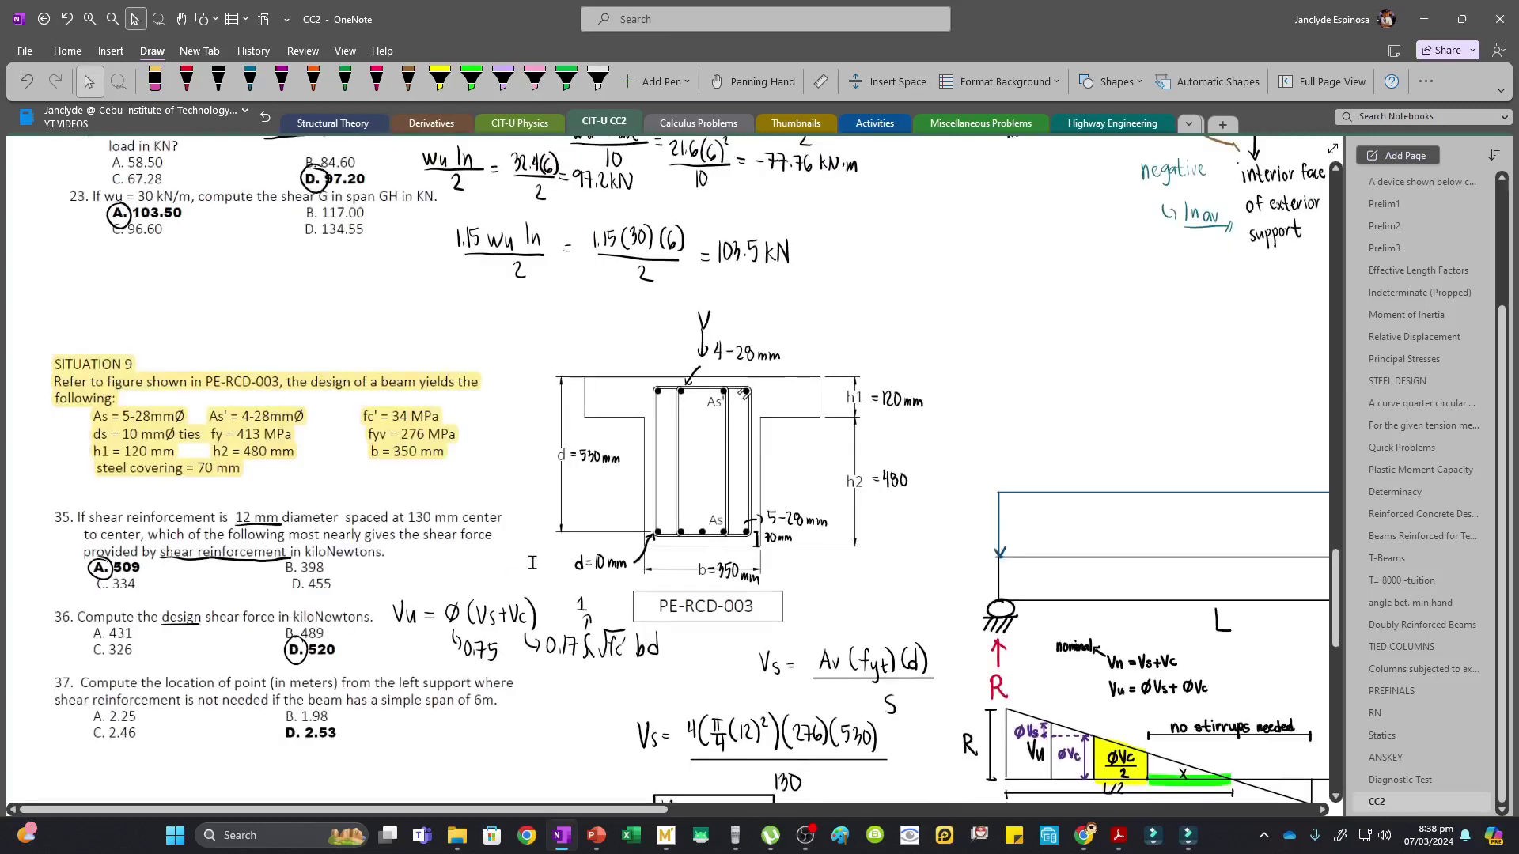
scroll(544, 553, up, 2)
scroll(545, 553, up, 1)
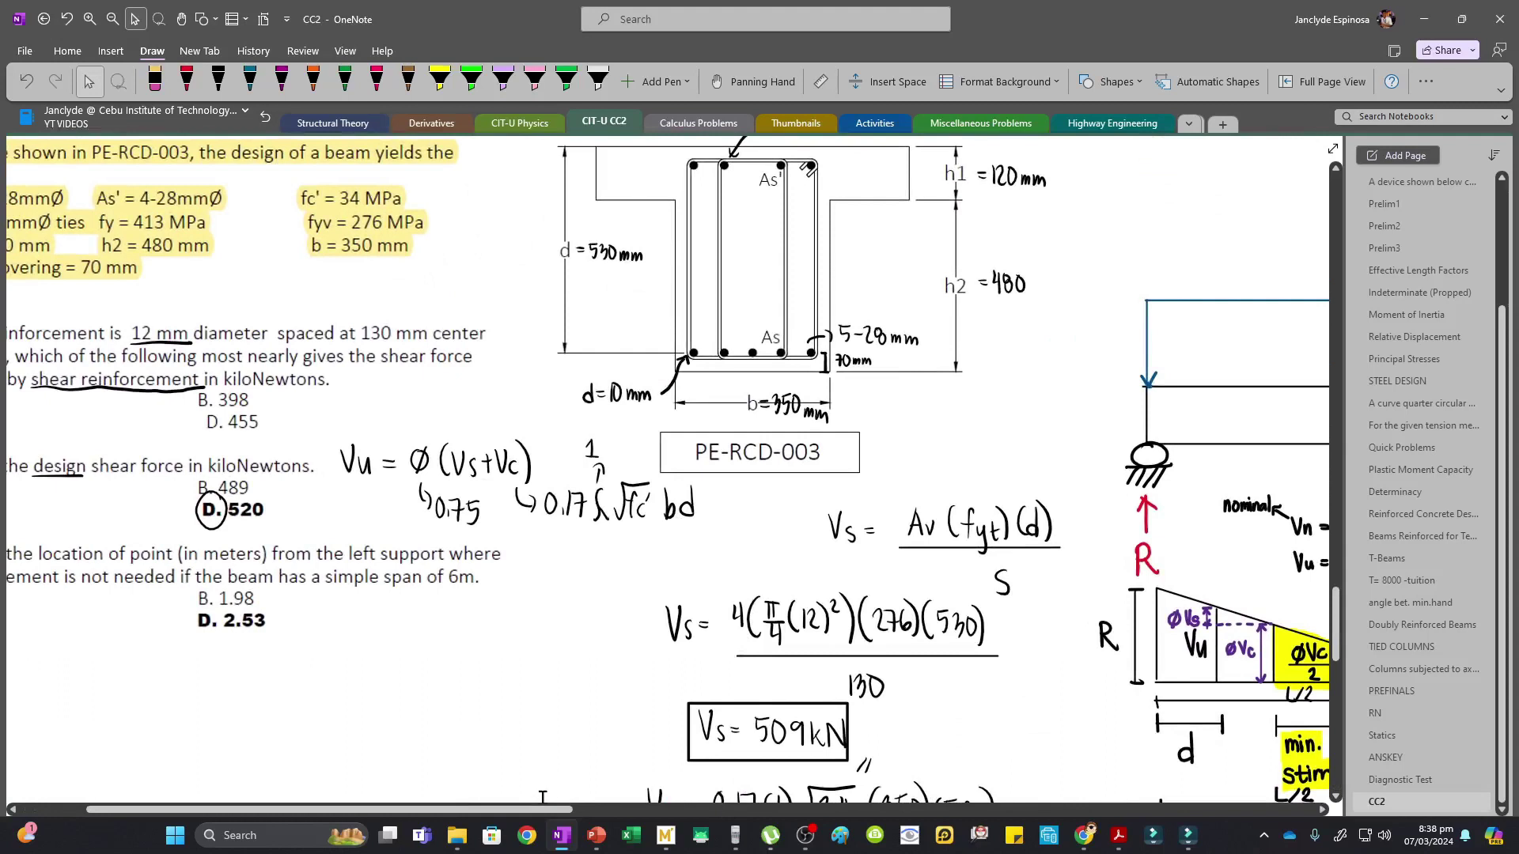
drag(541, 814, 725, 814)
scroll(853, 688, down, 5)
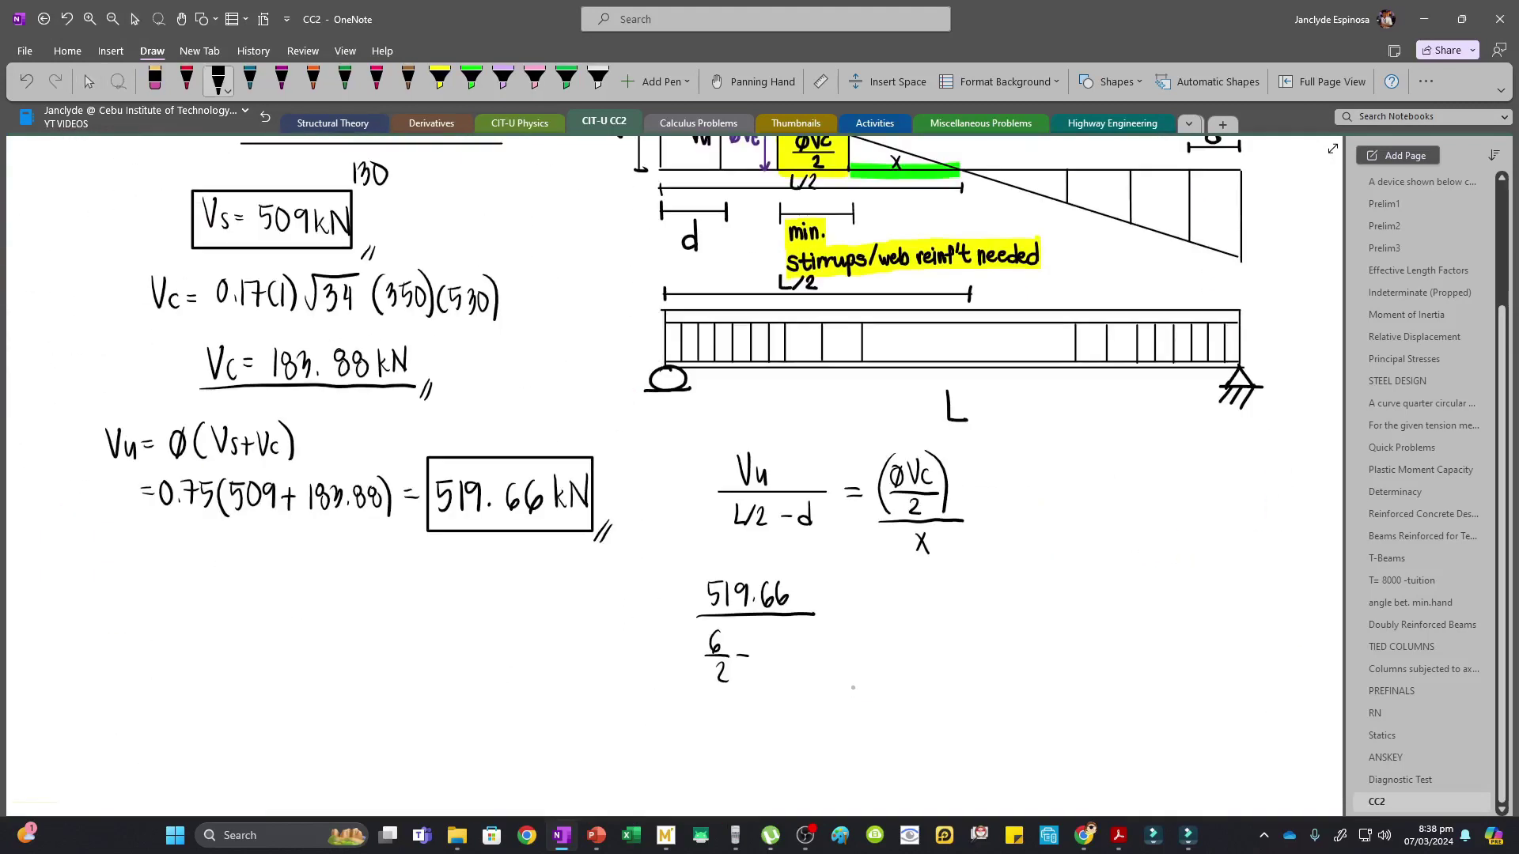
drag(769, 641, 781, 662)
drag(797, 642, 801, 664)
Write (0.75(183.88)/2) over x as the other side of the substituted proportion
drag(909, 580, 905, 599)
drag(935, 571, 933, 603)
mouse_move(360, 334)
mouse_down()
mouse_move(273, 384)
mouse_move(372, 348)
mouse_up()
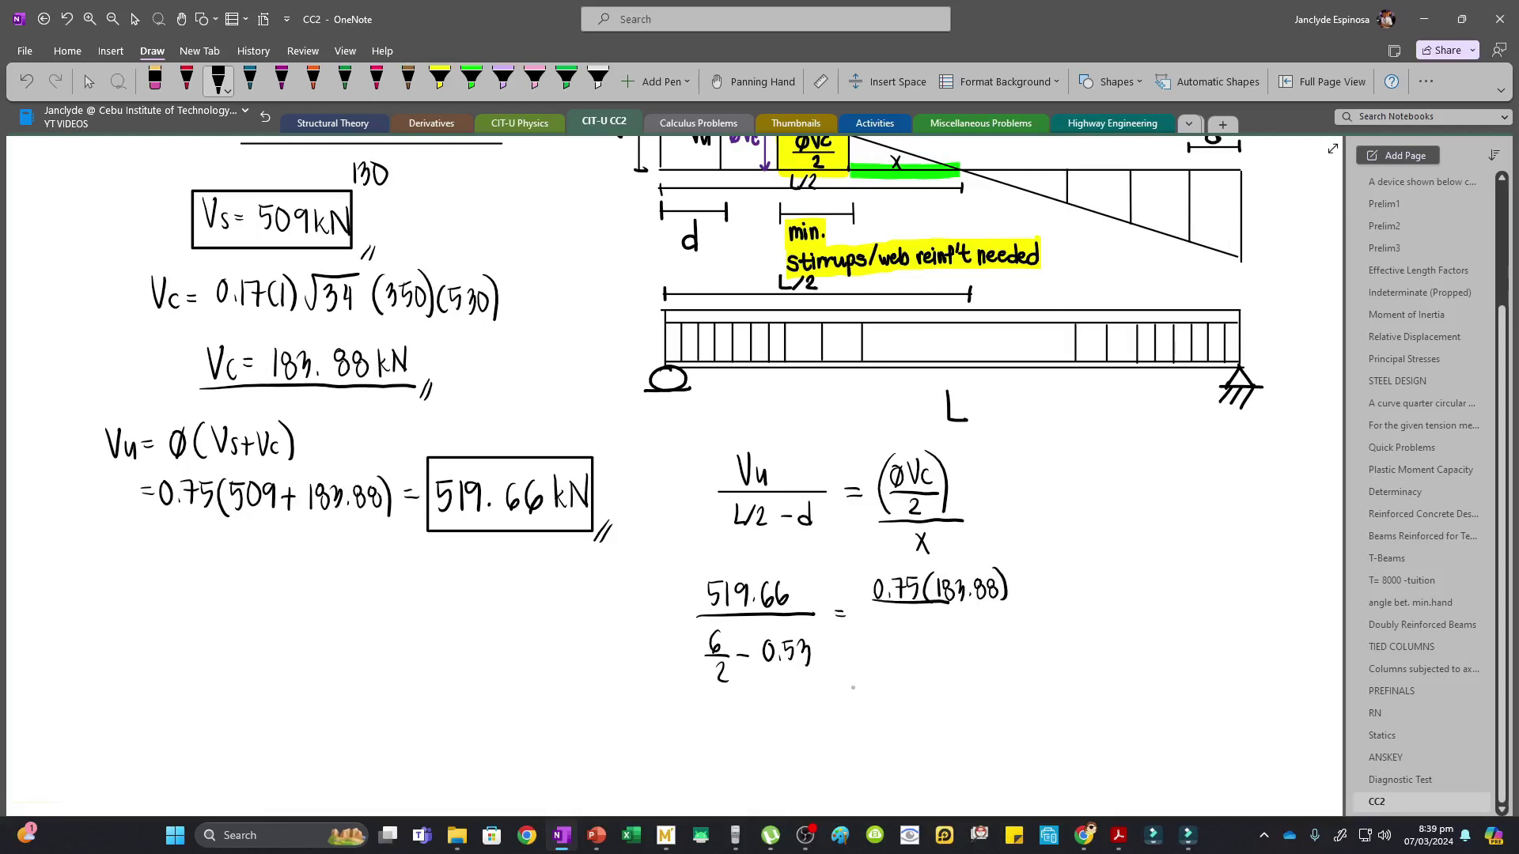
drag(883, 602, 1014, 601)
drag(934, 611, 948, 627)
drag(878, 561, 873, 616)
drag(1002, 557, 1011, 615)
drag(853, 634, 1037, 633)
drag(945, 652, 965, 677)
mouse_move(952, 637)
mouse_down()
mouse_move(959, 692)
mouse_move(946, 637)
mouse_up()
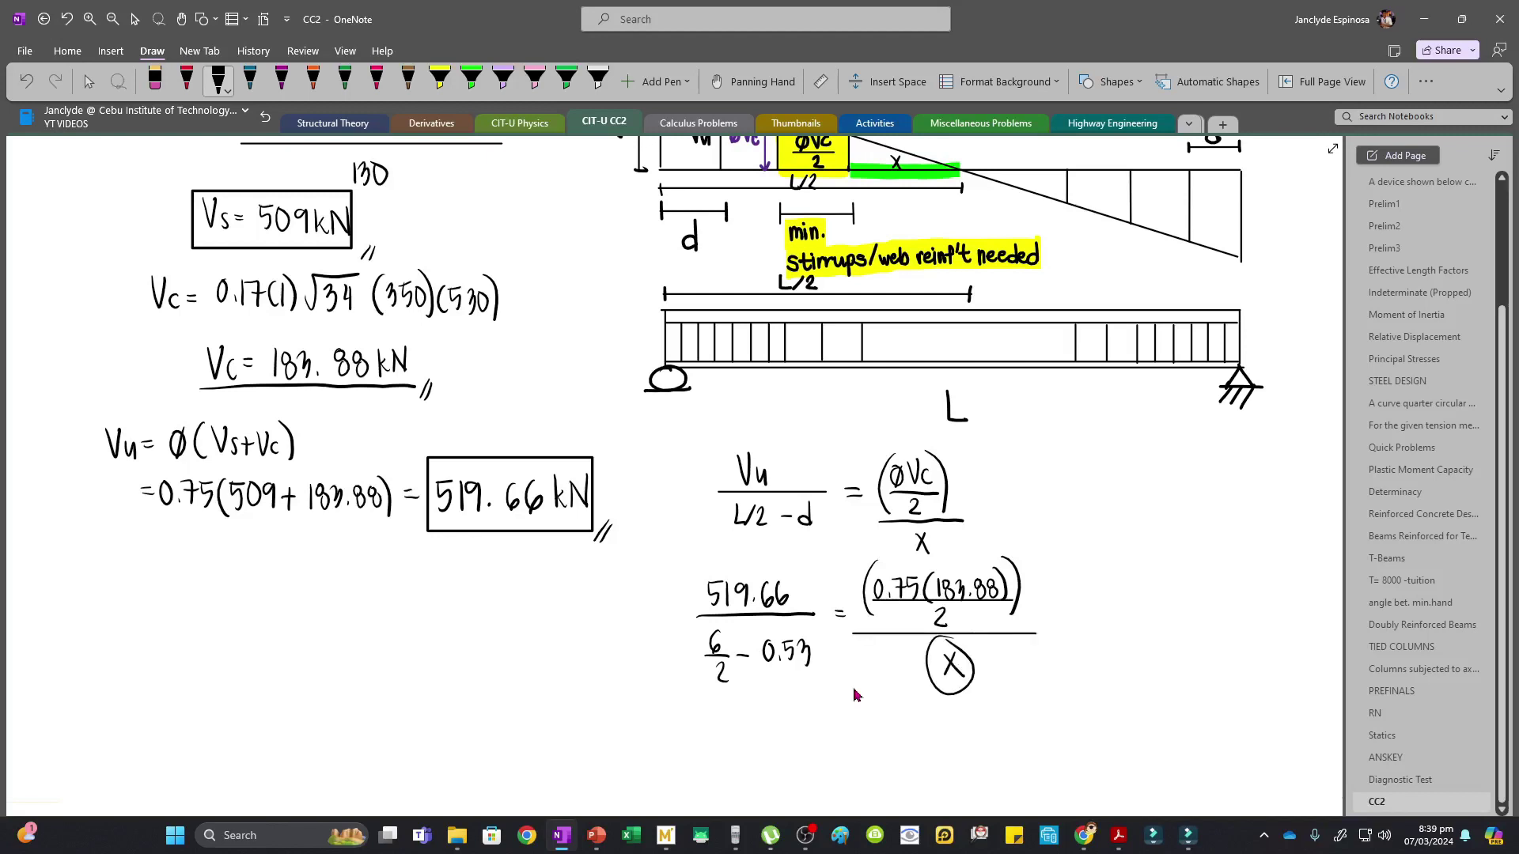
Switch to the calculator emulator and enter the fraction 519.66 over 3−.53
click(298, 583)
click(247, 629)
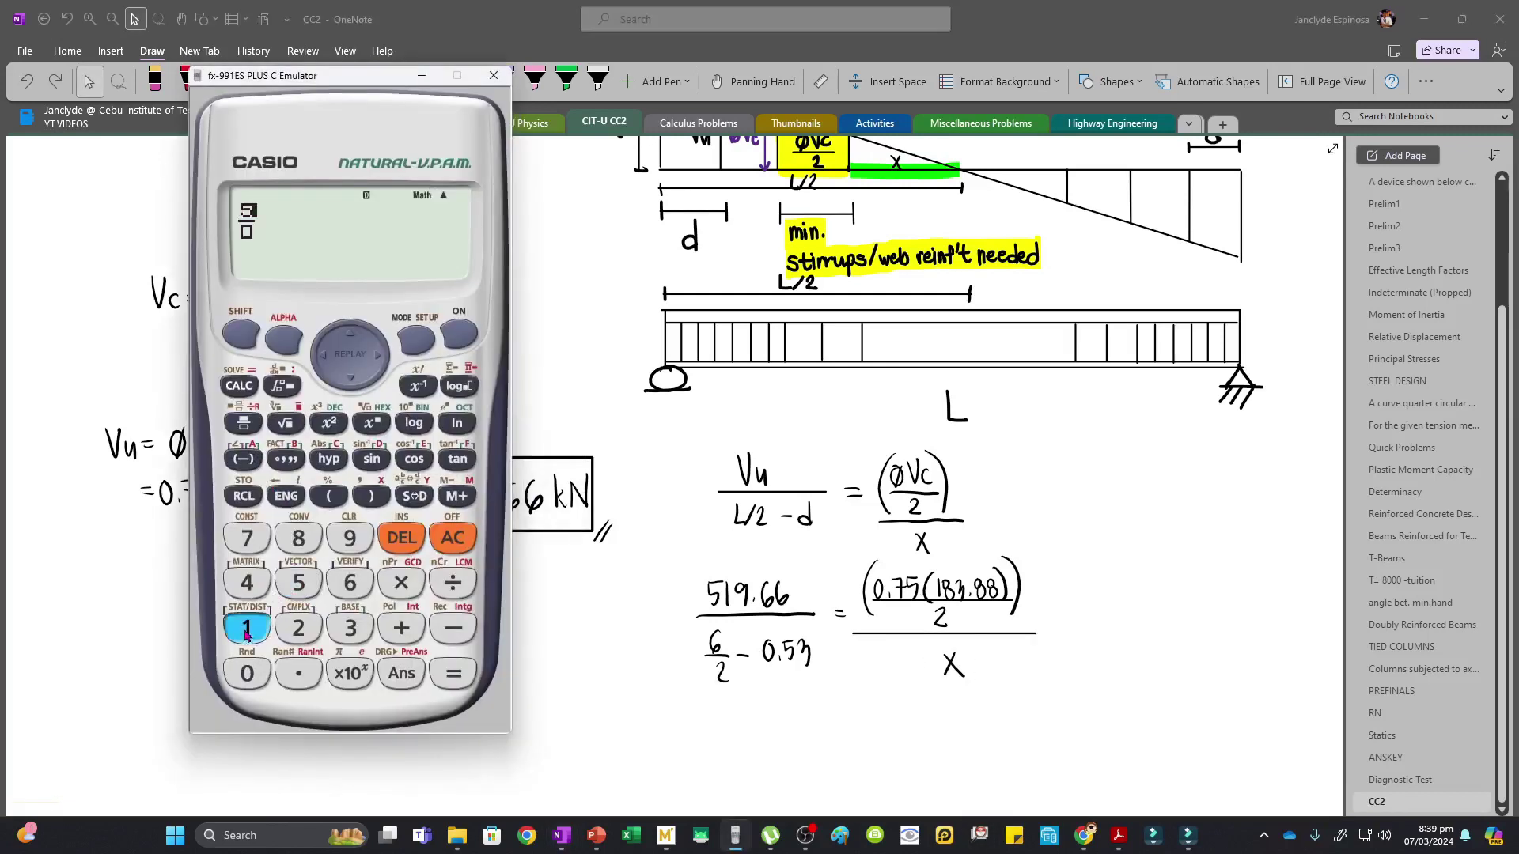
click(350, 538)
click(299, 672)
click(350, 583)
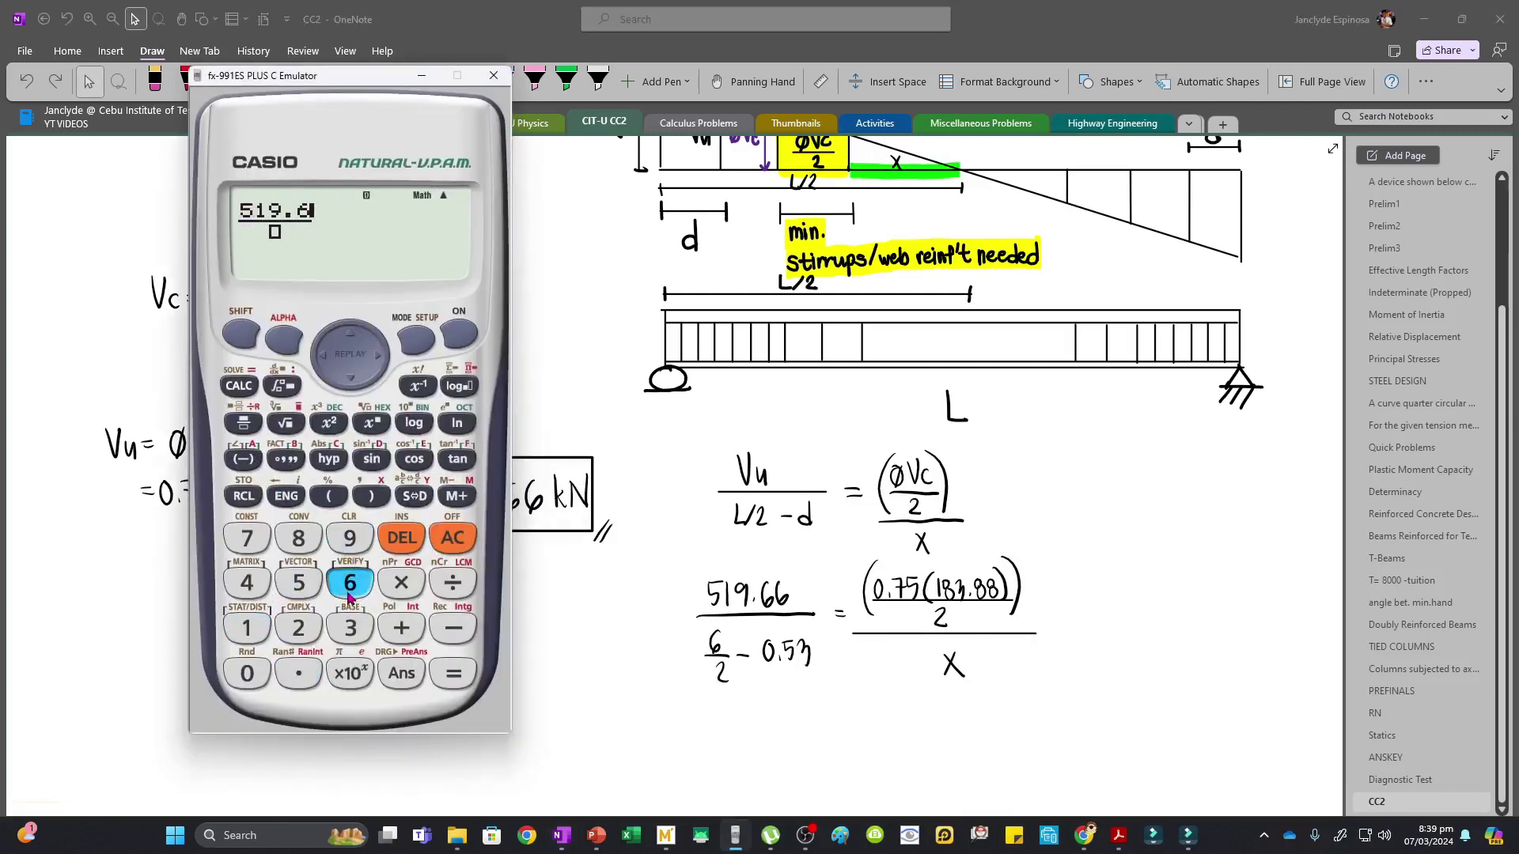
click(350, 583)
click(350, 380)
click(349, 628)
click(440, 641)
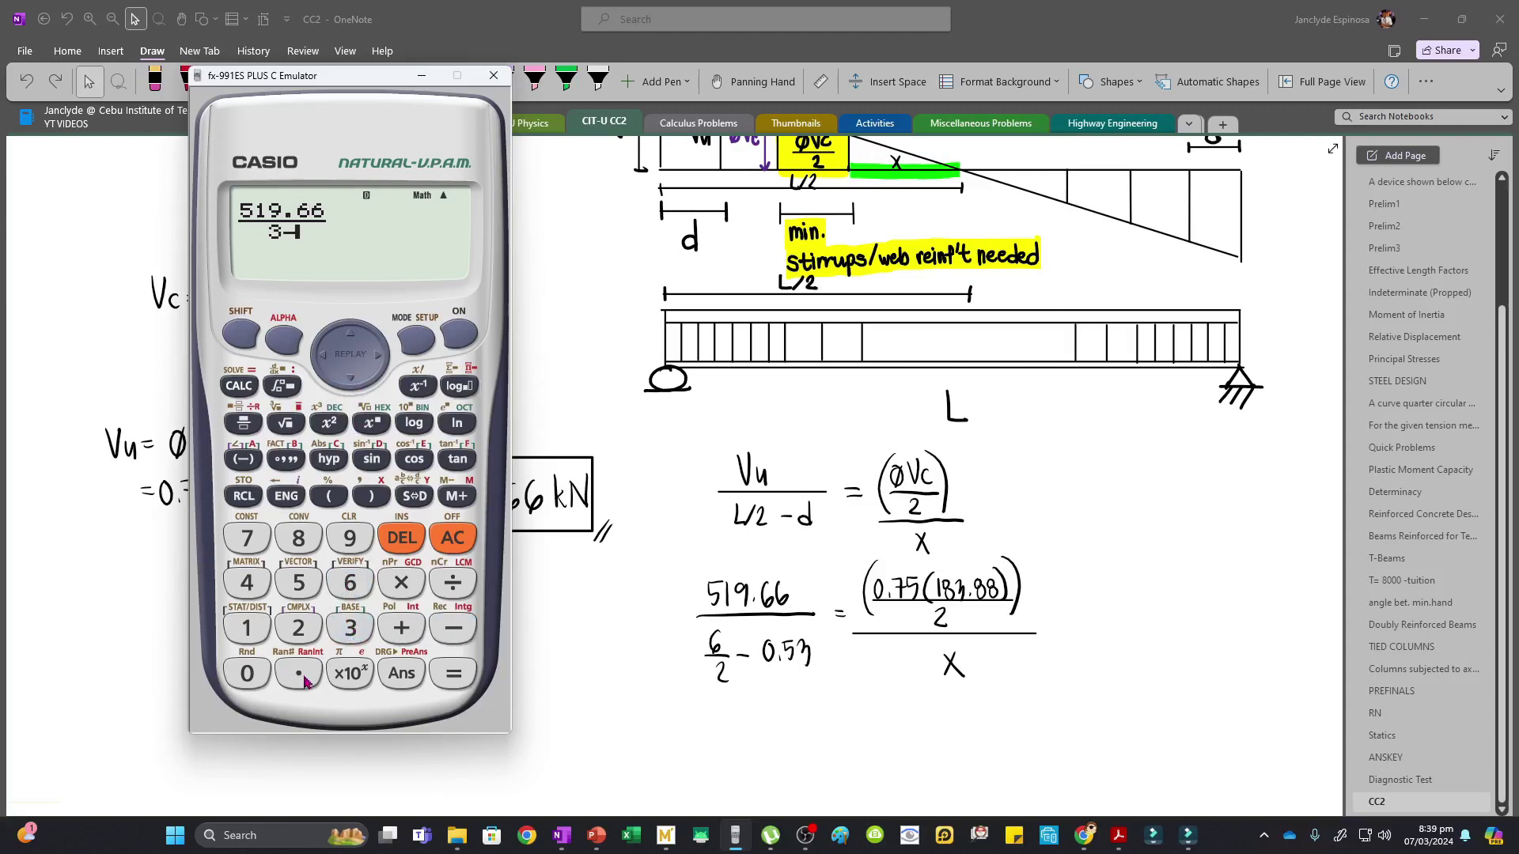
click(299, 672)
text(53)
Add an equals sign and a nested fraction to the calculator equation, with 0.75×183.88 as its upper numerator
click(239, 386)
click(243, 422)
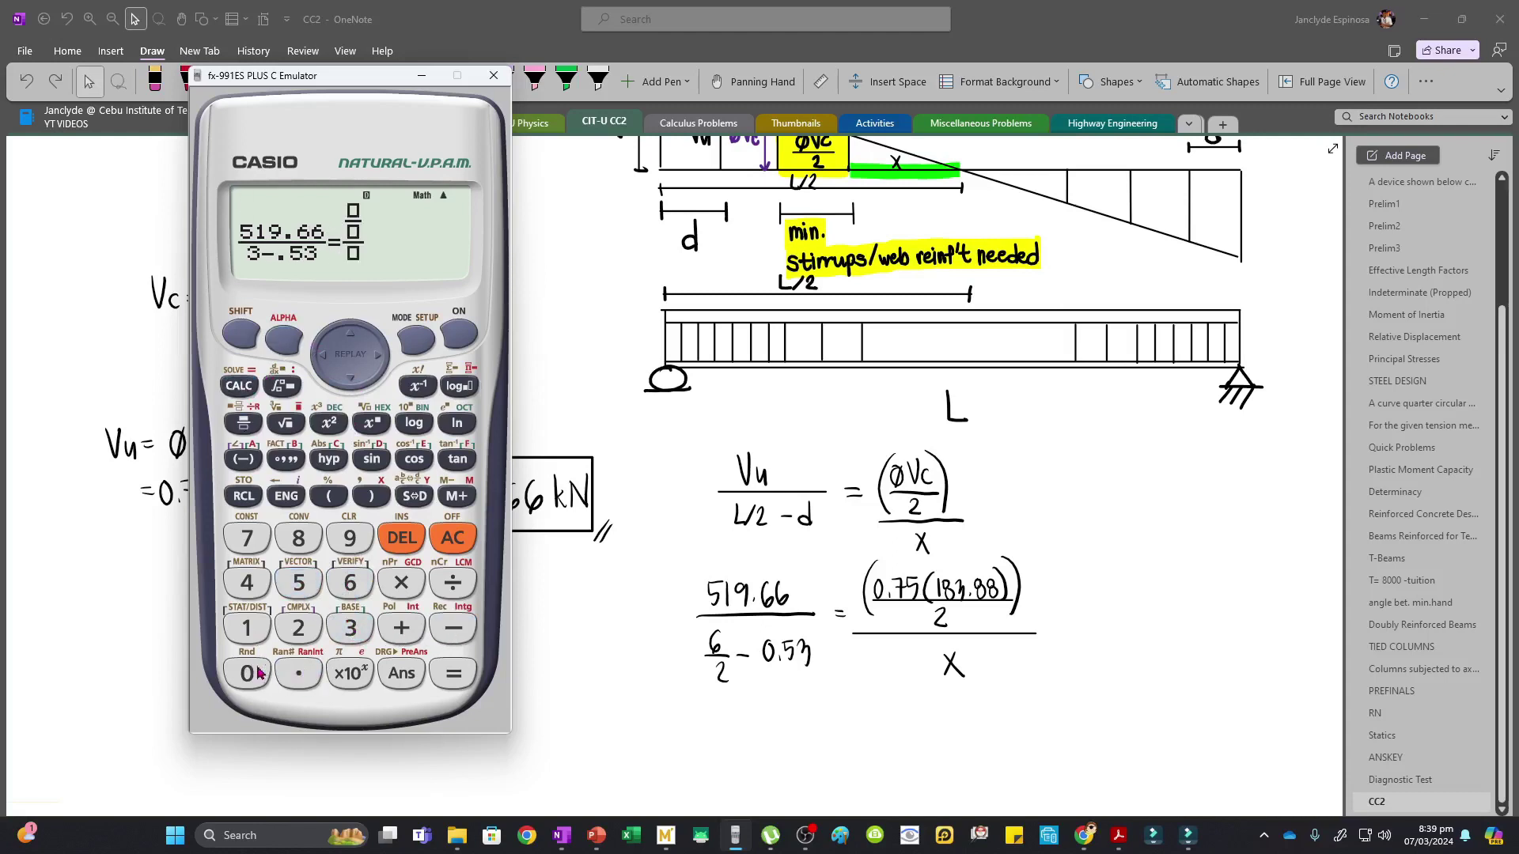
click(246, 672)
click(299, 672)
click(247, 538)
click(299, 583)
click(401, 583)
click(248, 628)
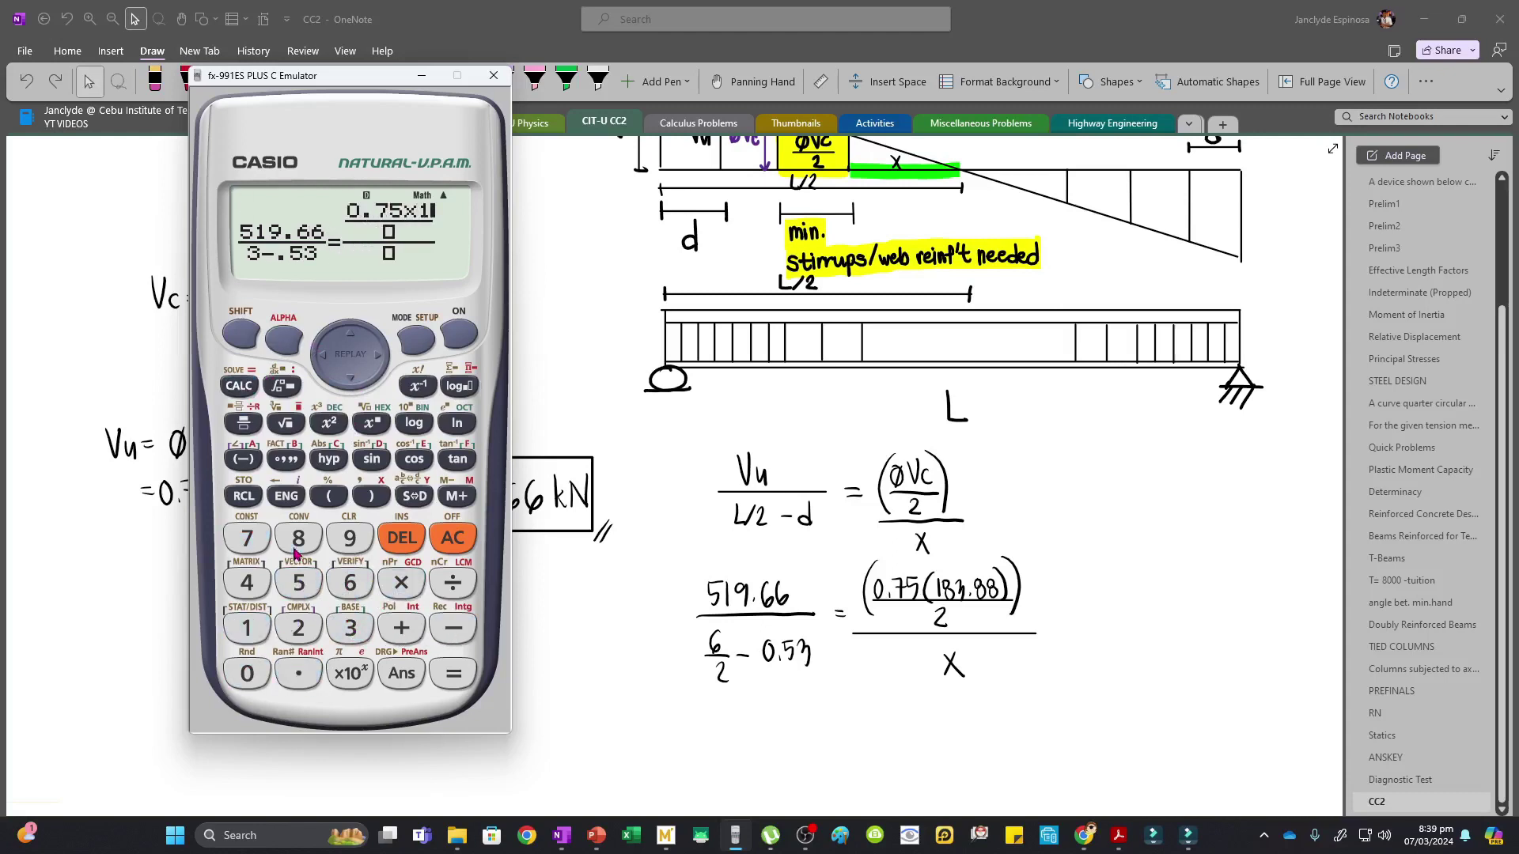
click(298, 547)
click(349, 627)
click(300, 670)
click(299, 542)
click(299, 542)
Fill the remaining denominators with 2 and X and solve the equation for X
click(351, 382)
click(299, 623)
click(351, 380)
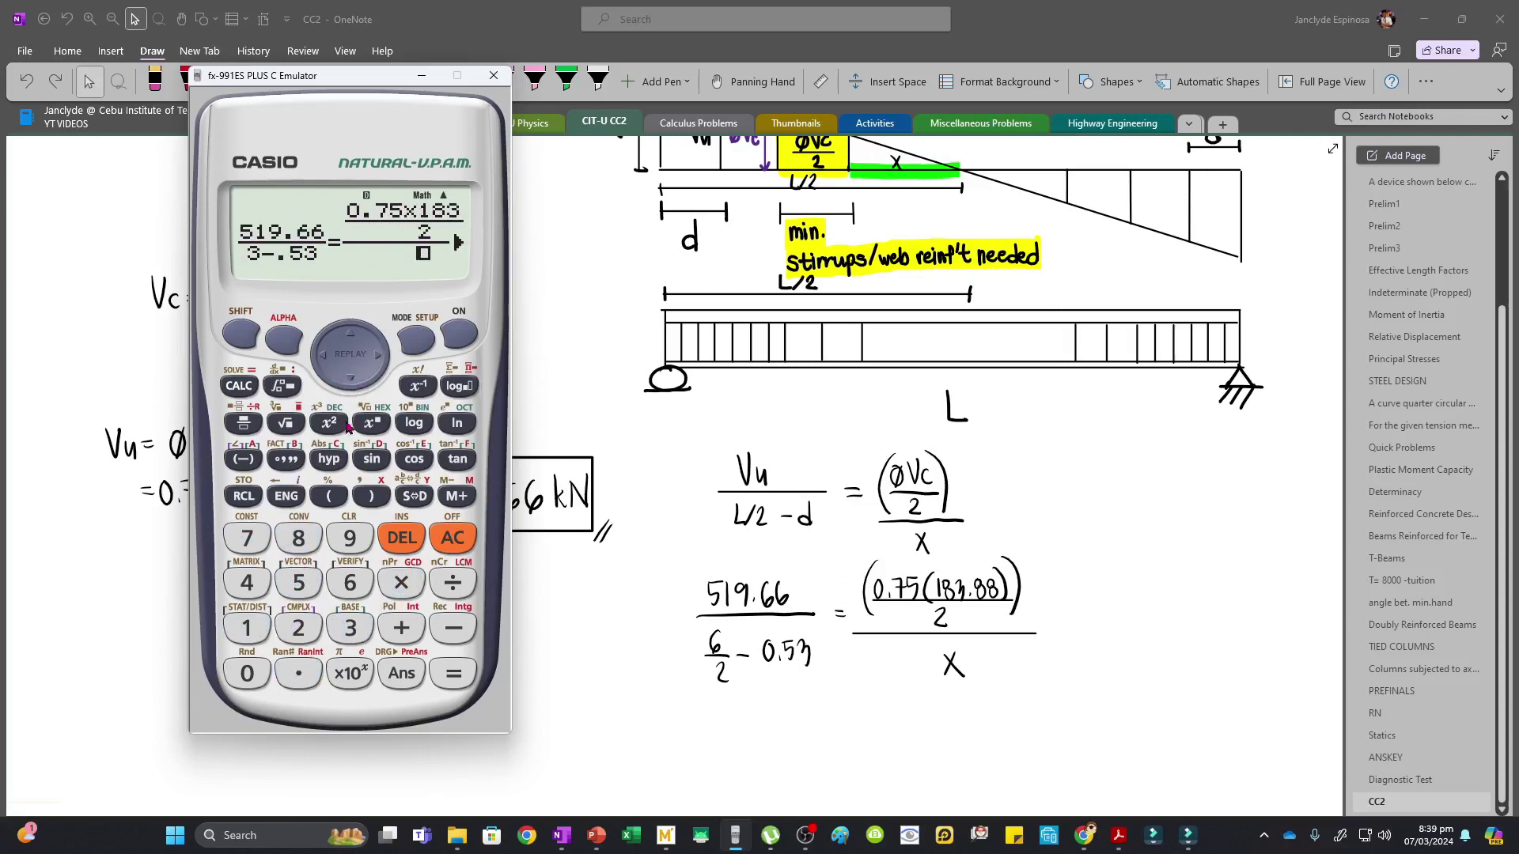
click(290, 343)
click(371, 496)
click(461, 669)
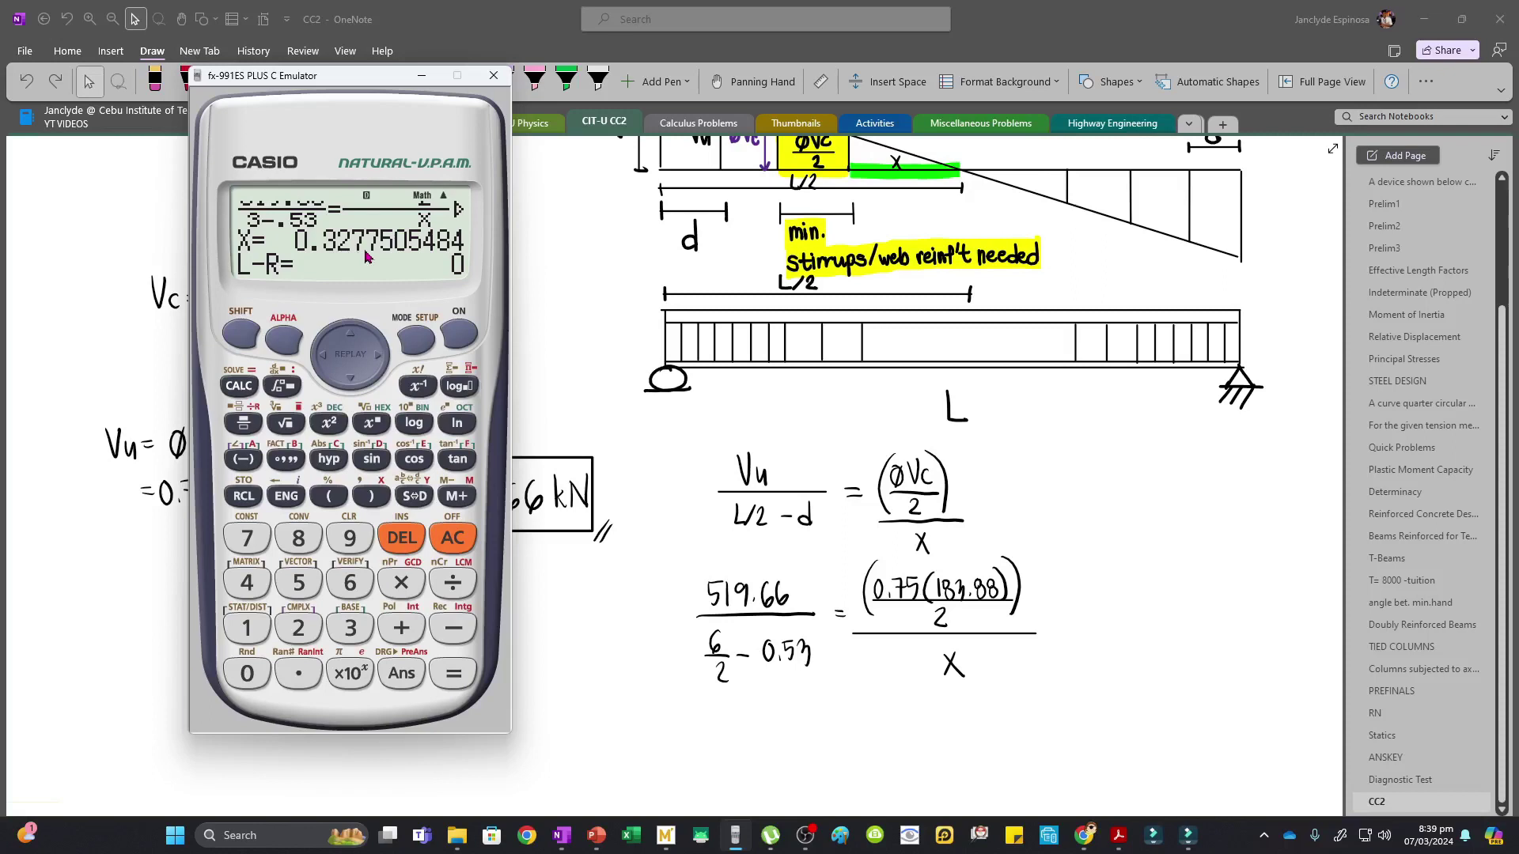
Return to the OneNote page and write x = 0.328 m below the substituted proportion
click(423, 76)
drag(907, 704, 908, 725)
drag(921, 705, 970, 727)
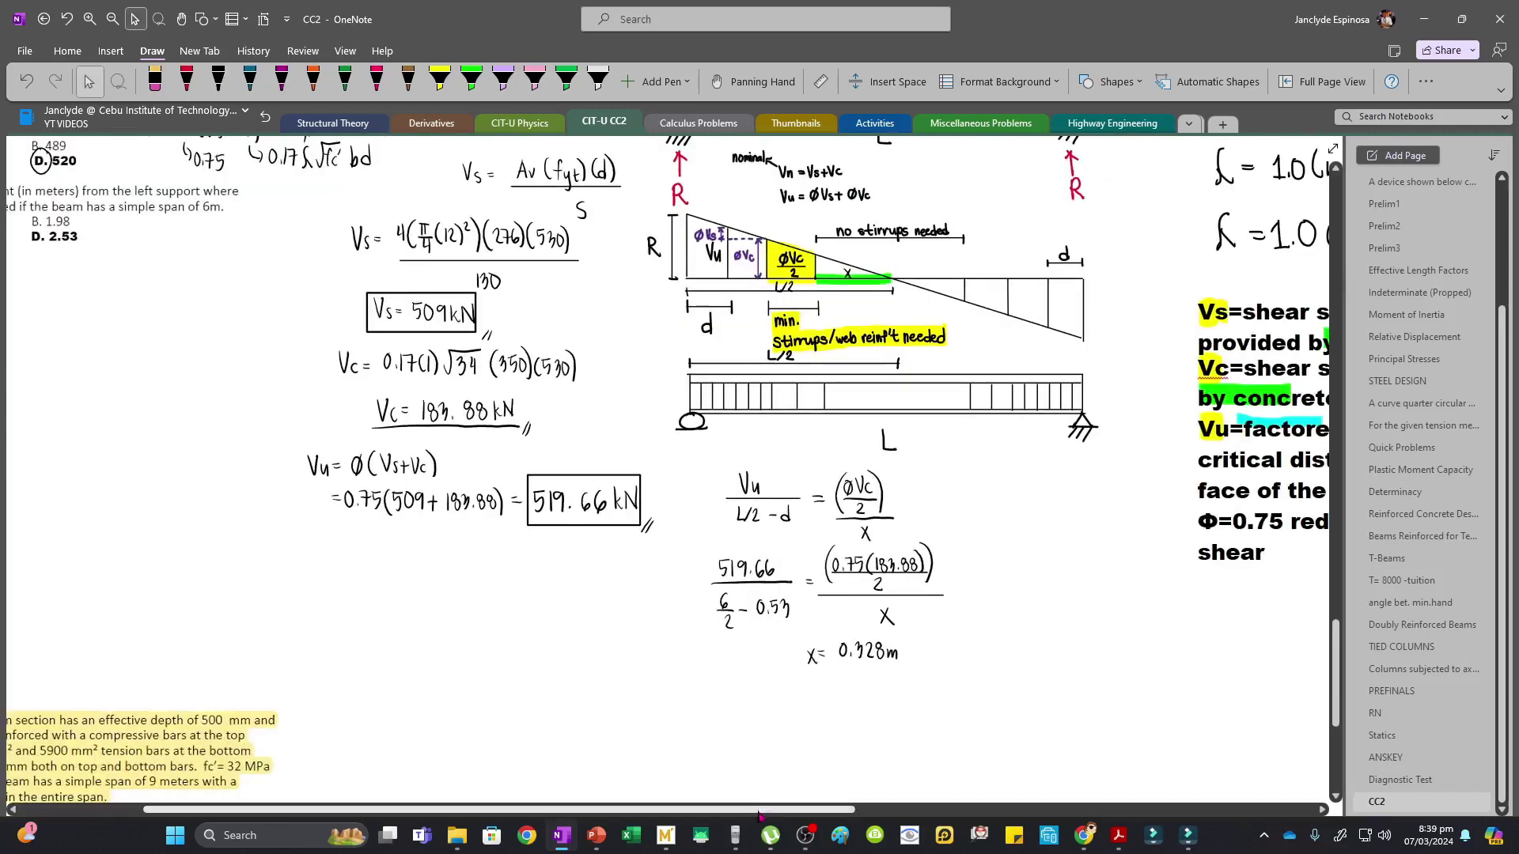
Write 3 − 0.328 below the x result to find the distance from the left support
drag(676, 809, 553, 799)
scroll(218, 323, up, 3)
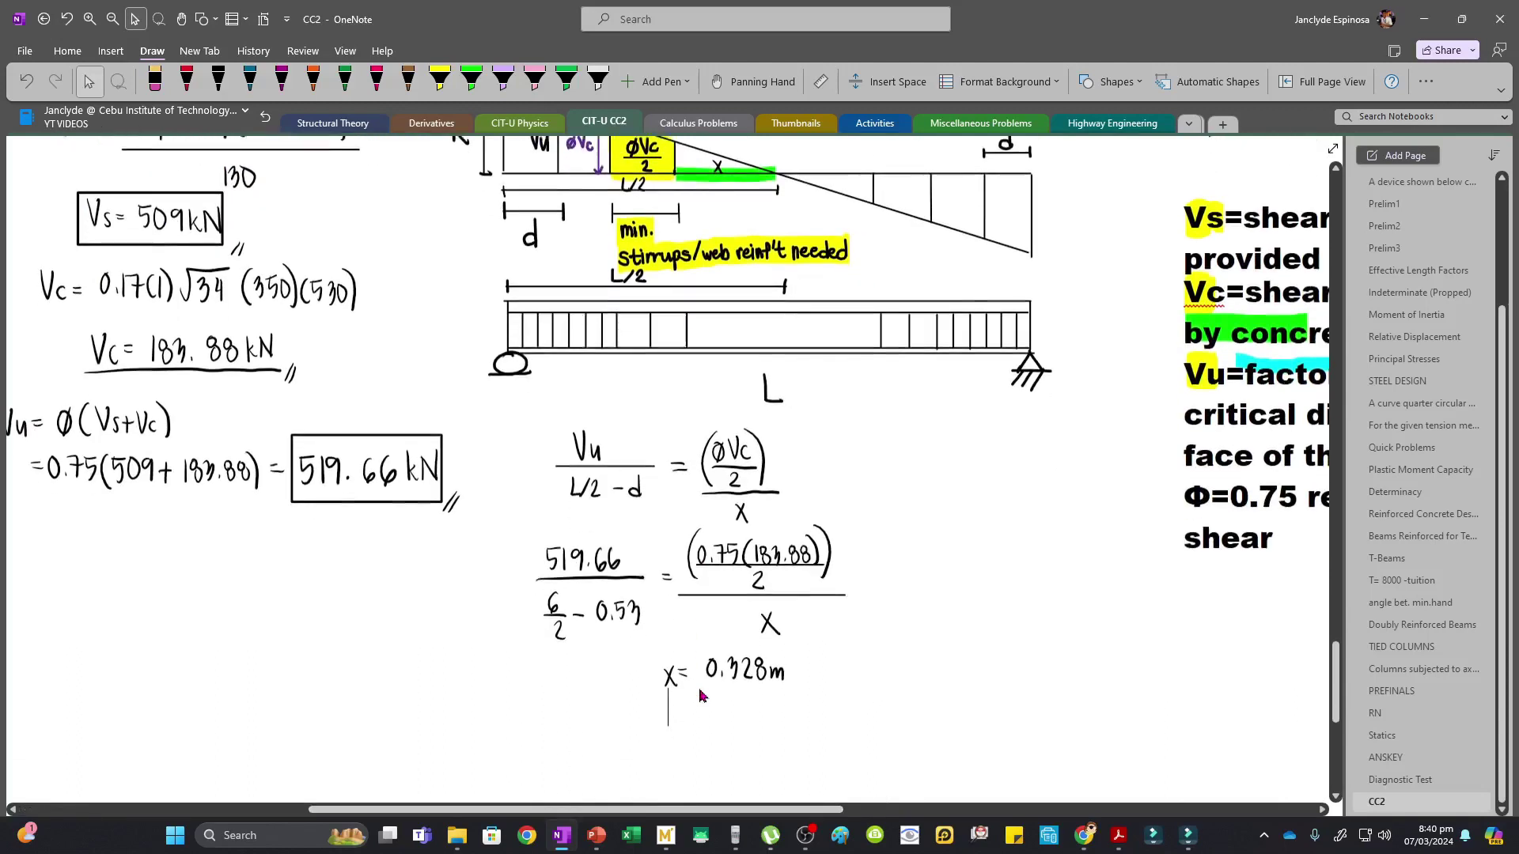
scroll(702, 696, down, 1)
scroll(510, 292, up, 2)
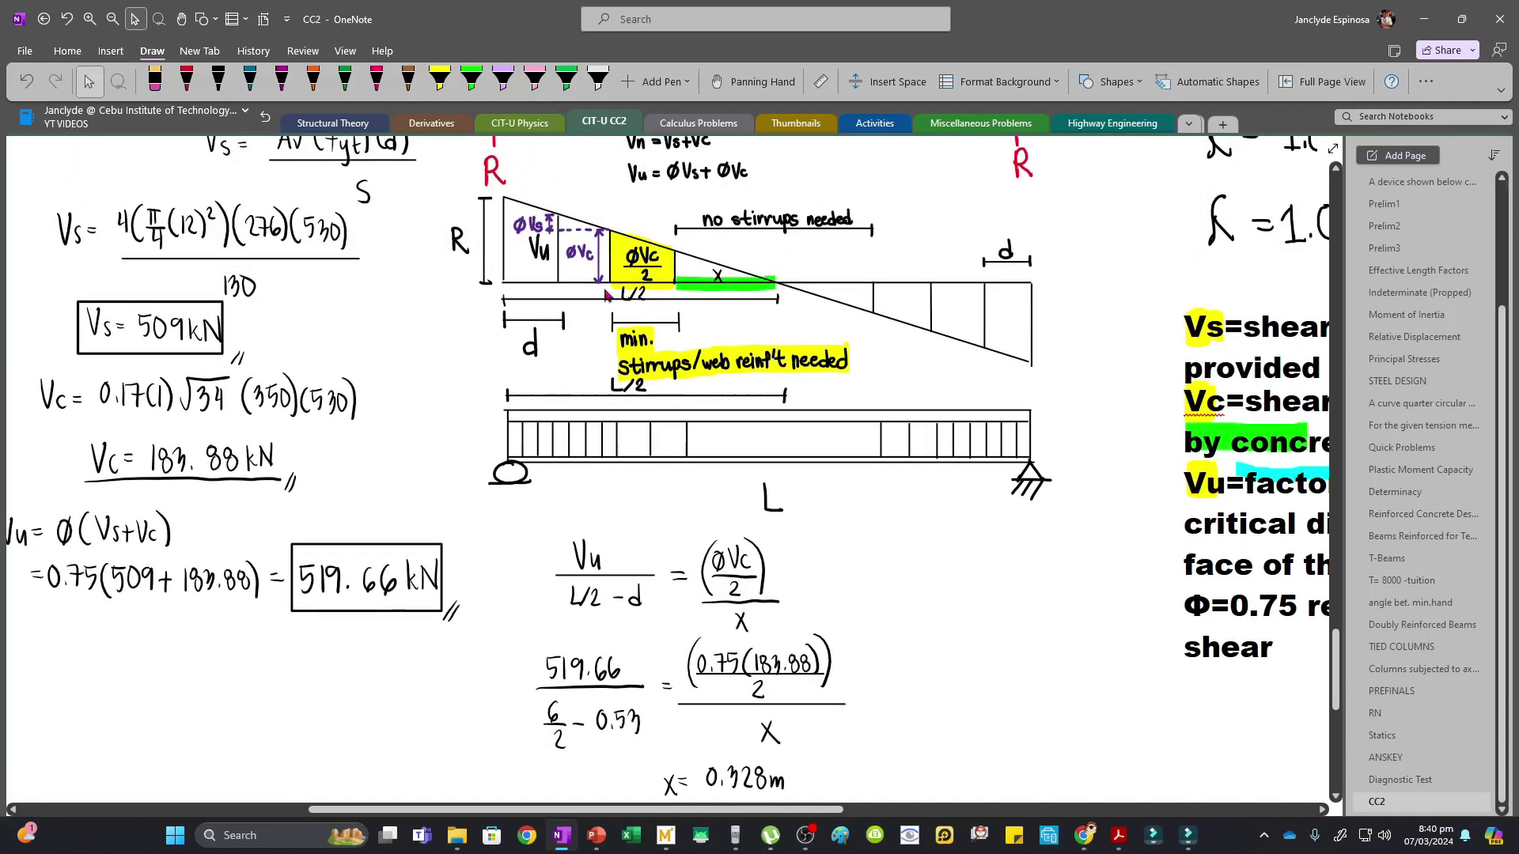
scroll(736, 297, down, 2)
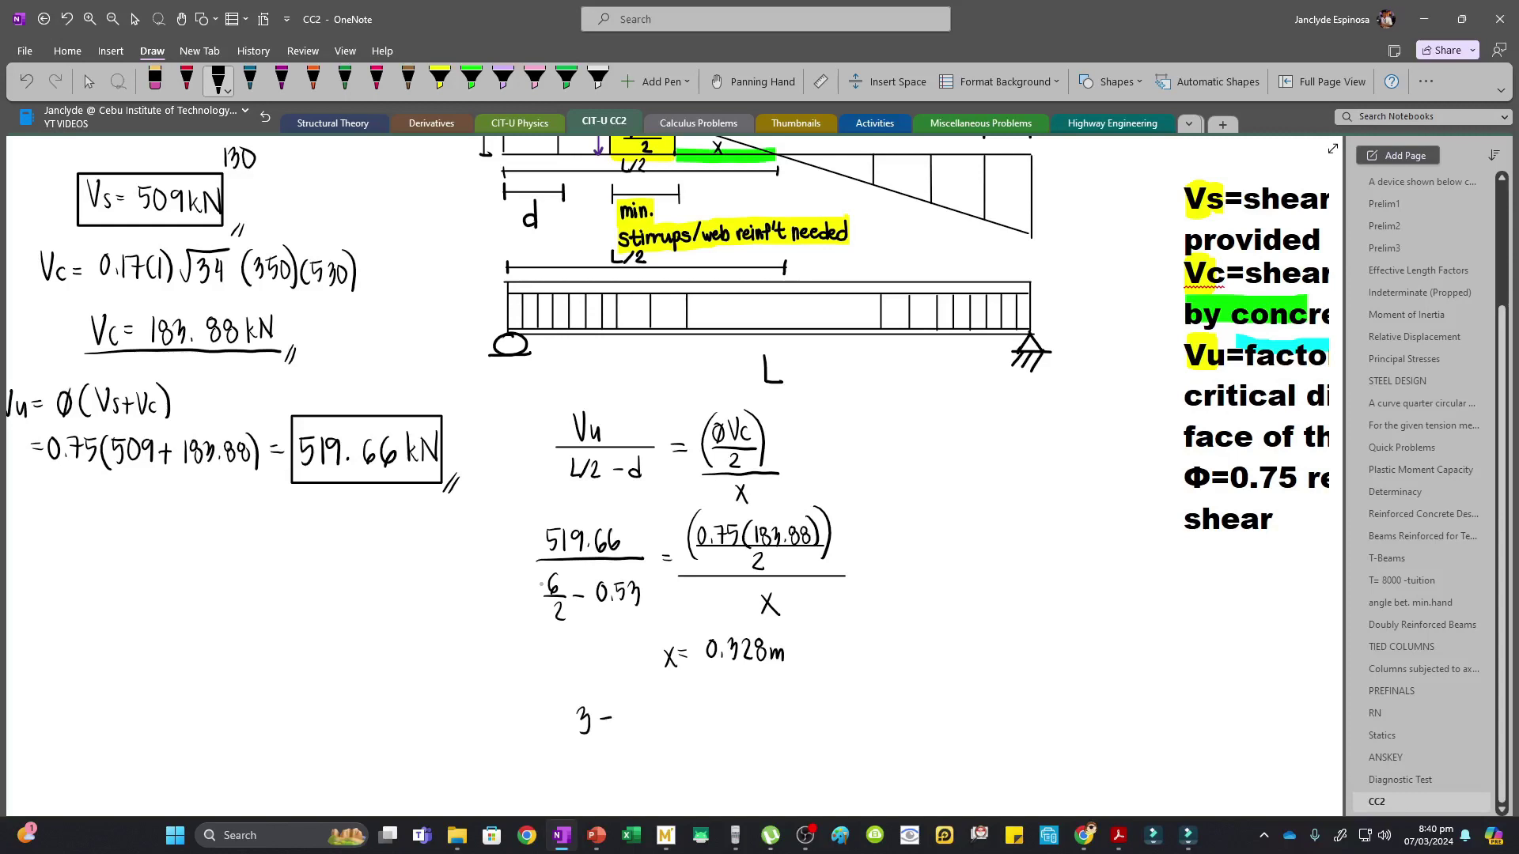
mouse_move(772, 633)
mouse_down()
mouse_move(712, 682)
mouse_move(779, 637)
mouse_up()
drag(617, 716, 669, 724)
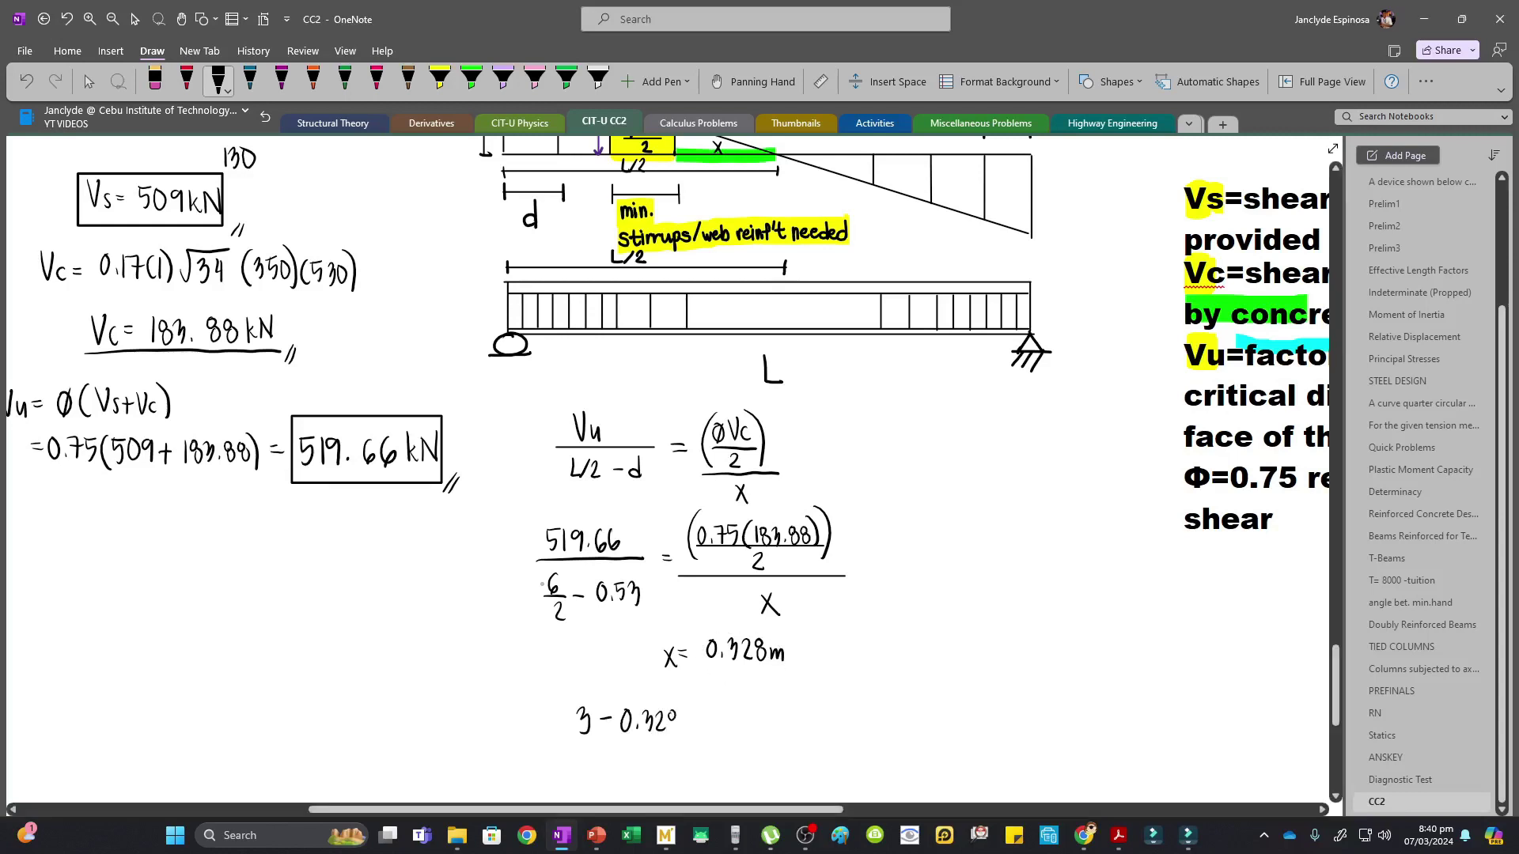
drag(670, 719, 680, 732)
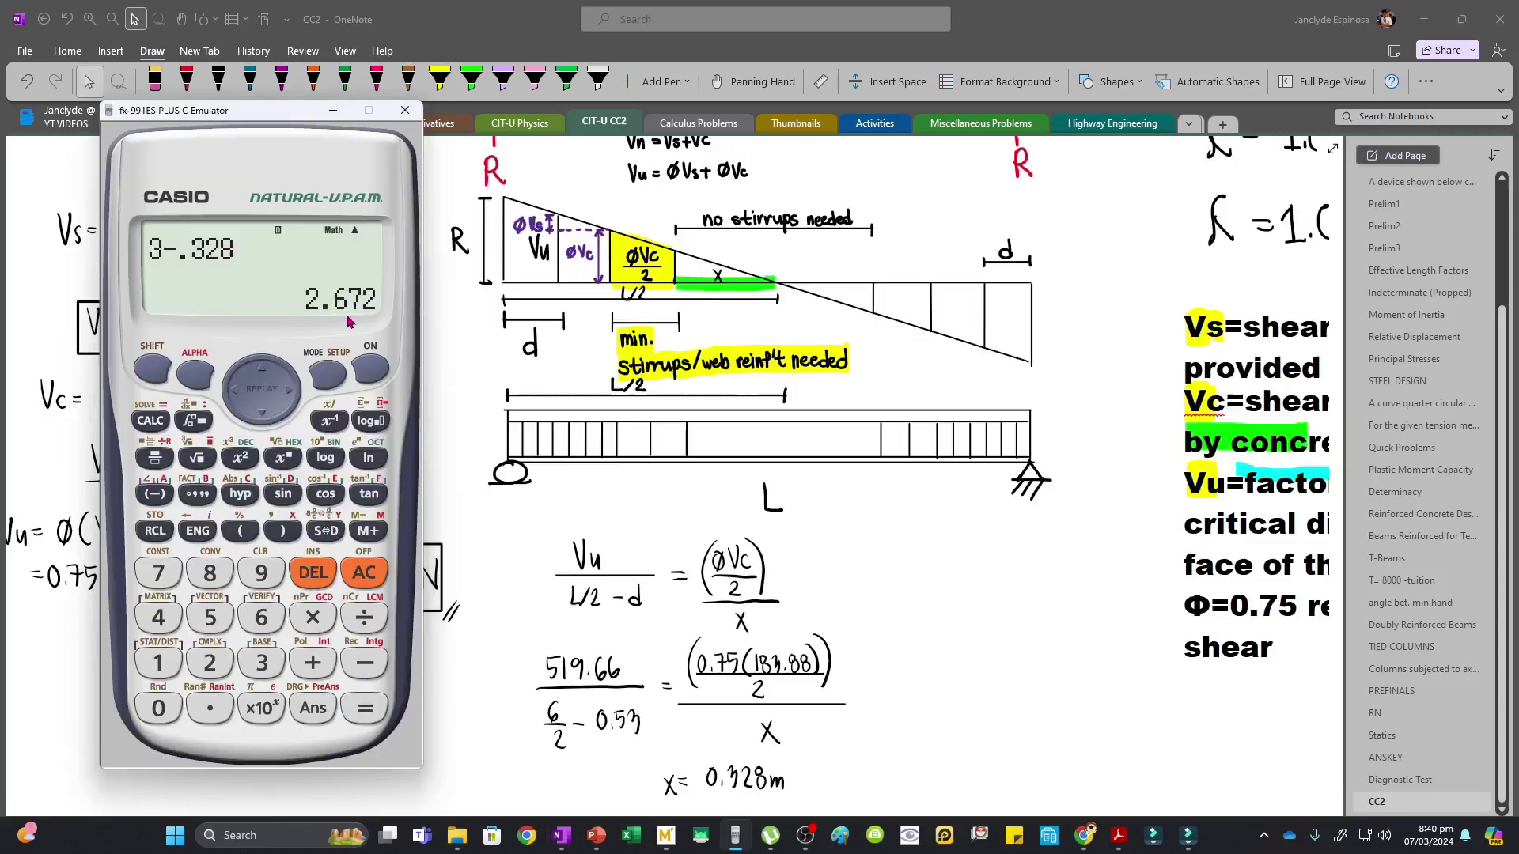
Put the calculator away and write 2.672 m in a box below the choices of question 37
click(333, 110)
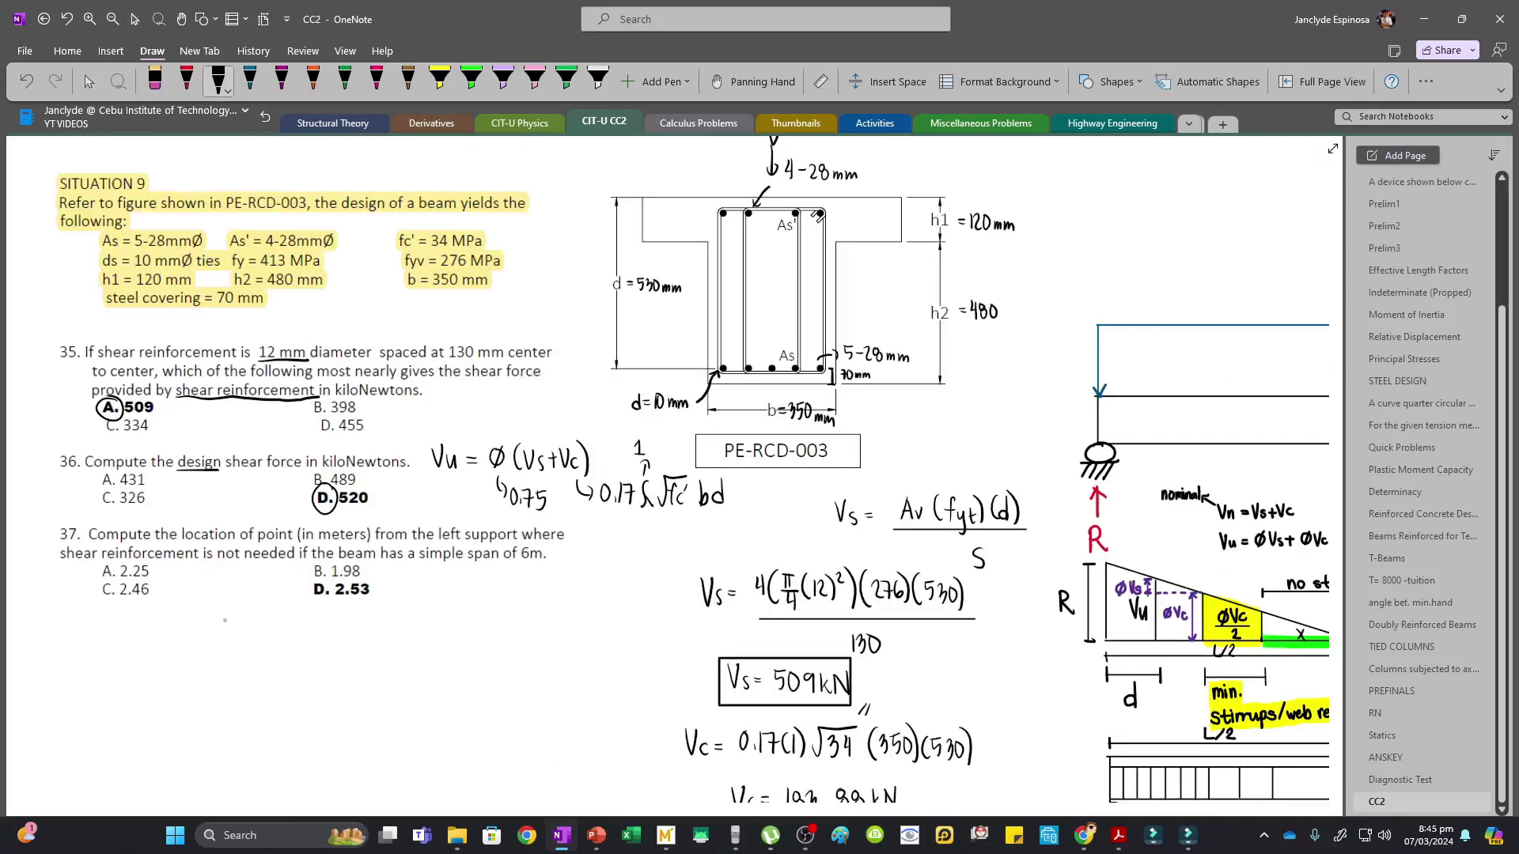
drag(426, 592, 436, 601)
drag(444, 589, 456, 603)
drag(501, 591, 506, 603)
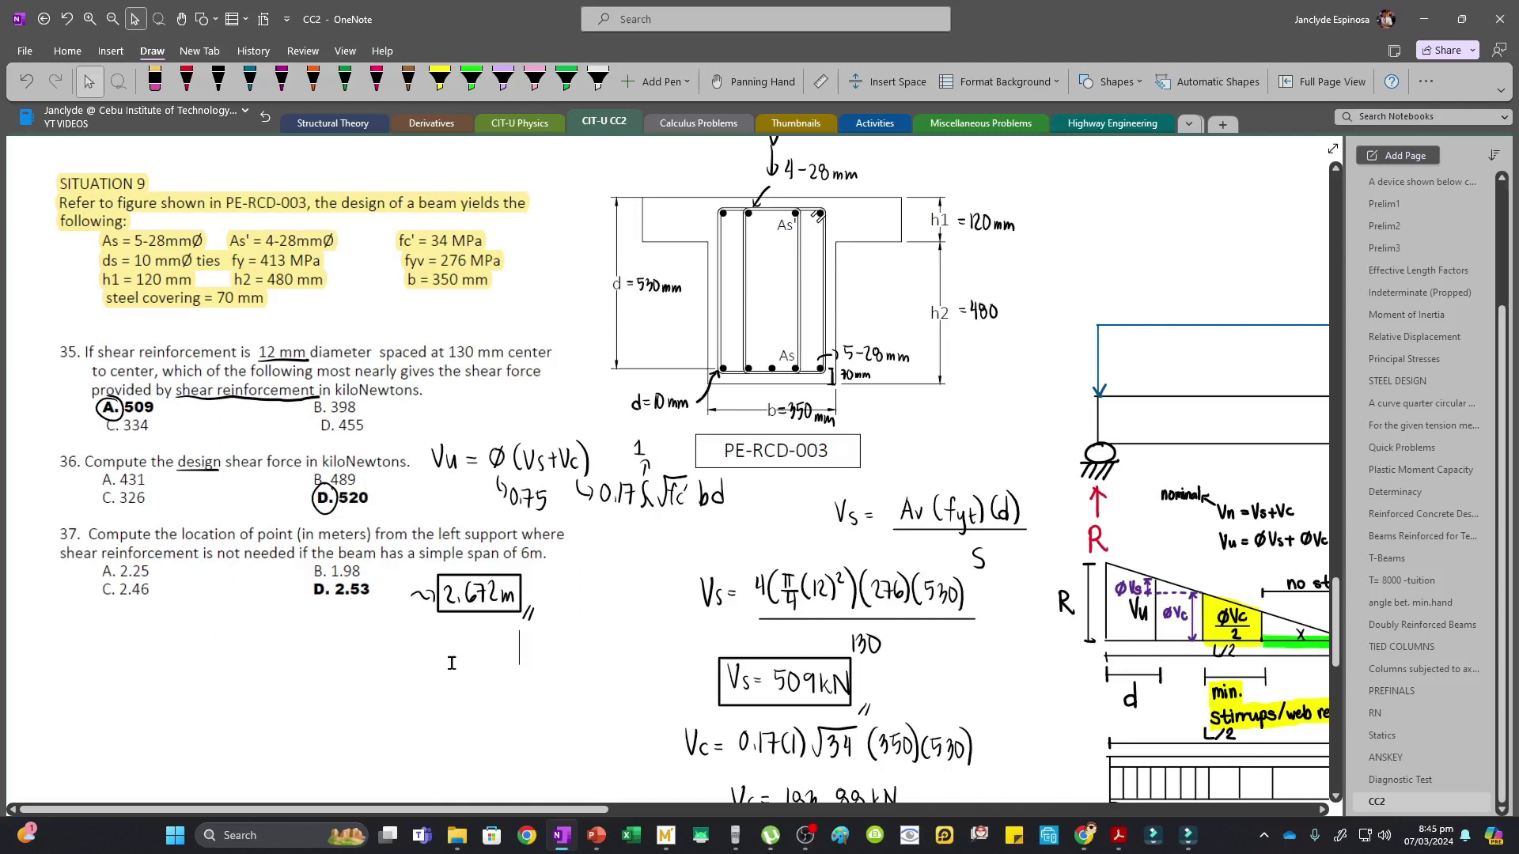
mouse_move(571, 668)
mouse_down()
mouse_move(533, 659)
mouse_move(437, 570)
mouse_up()
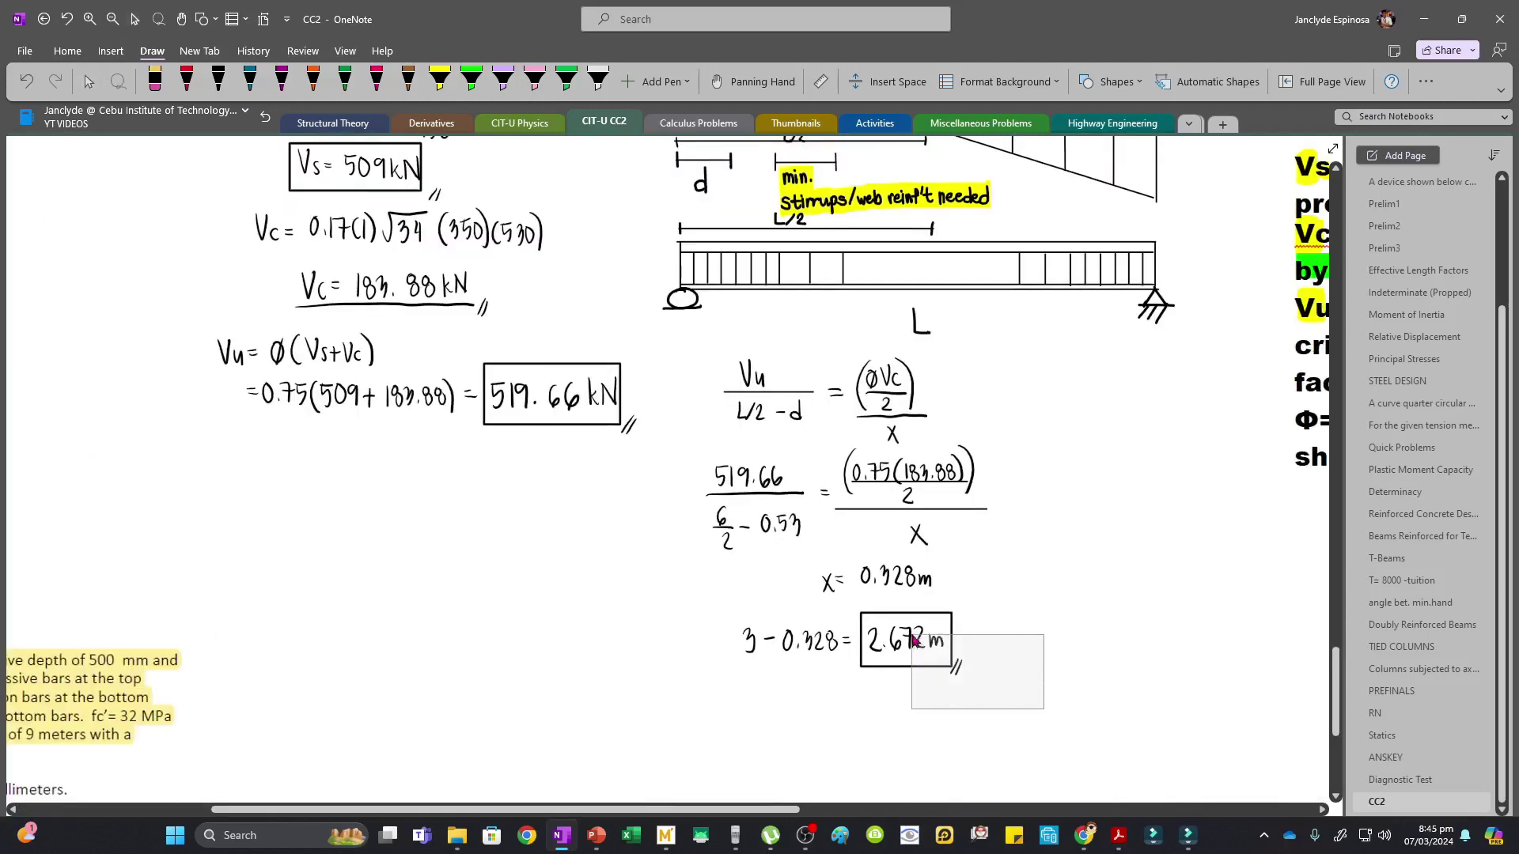